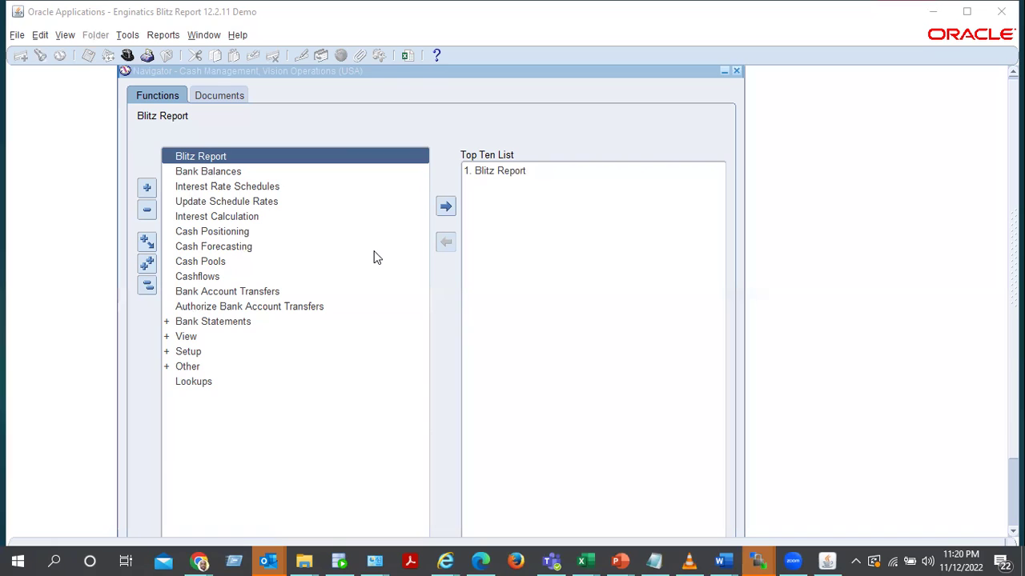
pyautogui.click(186, 352)
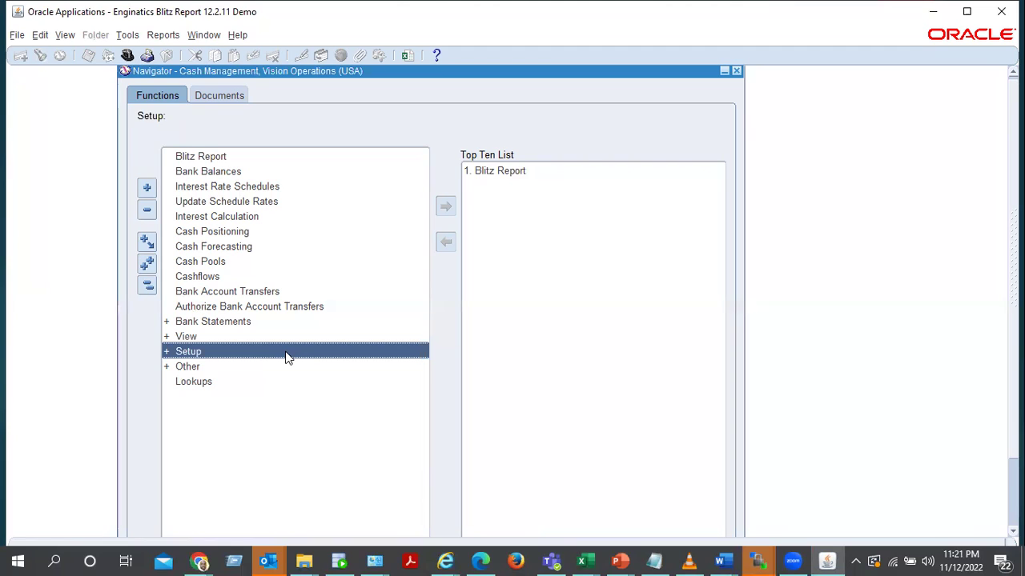
pyautogui.doubleClick(286, 357)
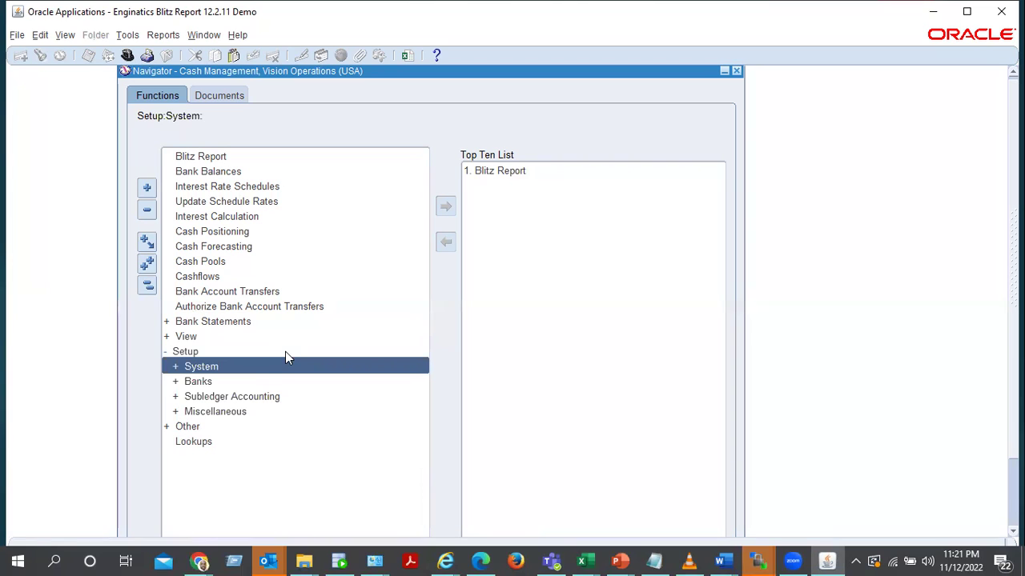
pyautogui.click(286, 352)
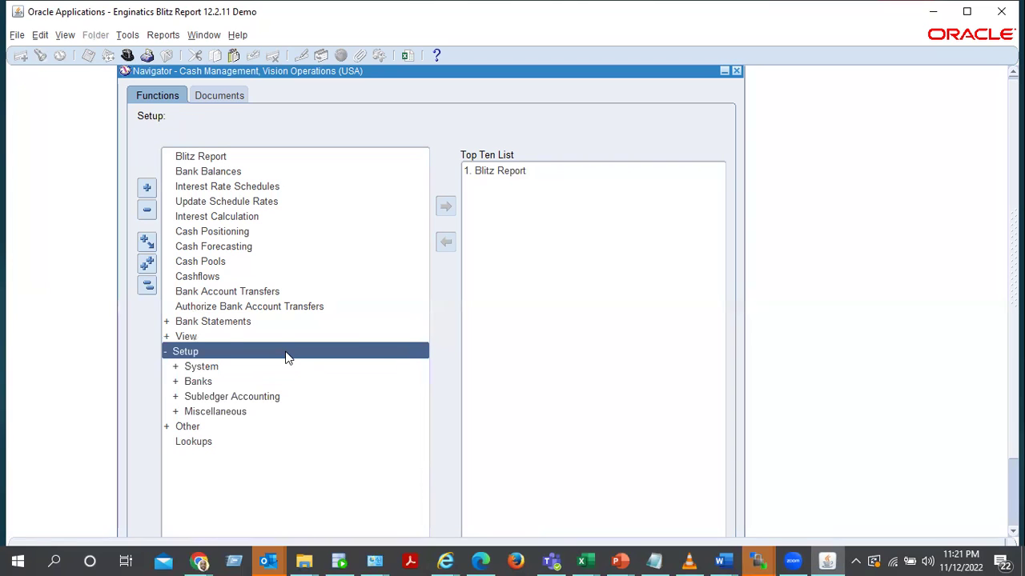
pyautogui.click(147, 284)
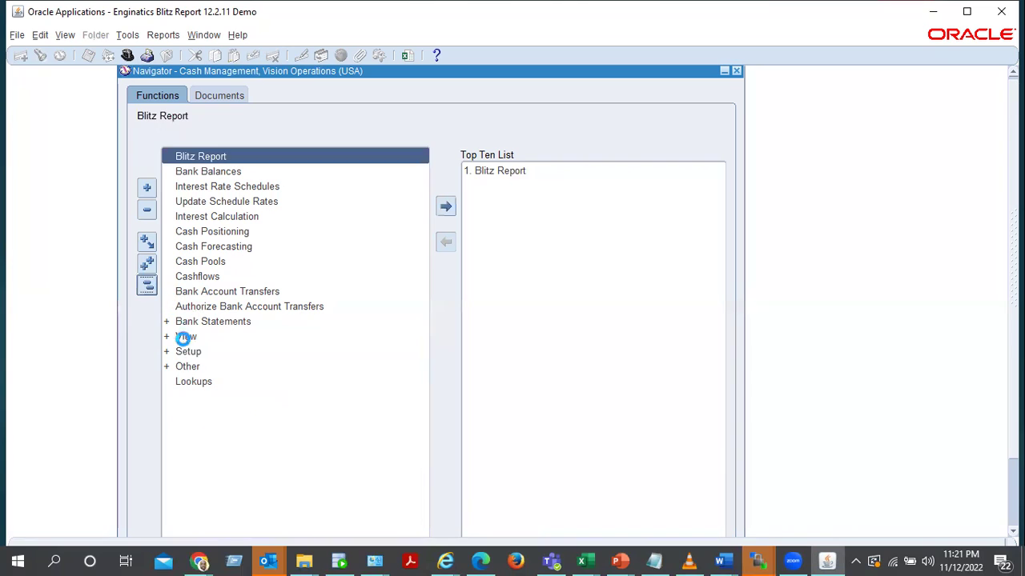
# - Expand the Banks group of the Cash Management setup functions and open its Banks function
pyautogui.click(190, 354)
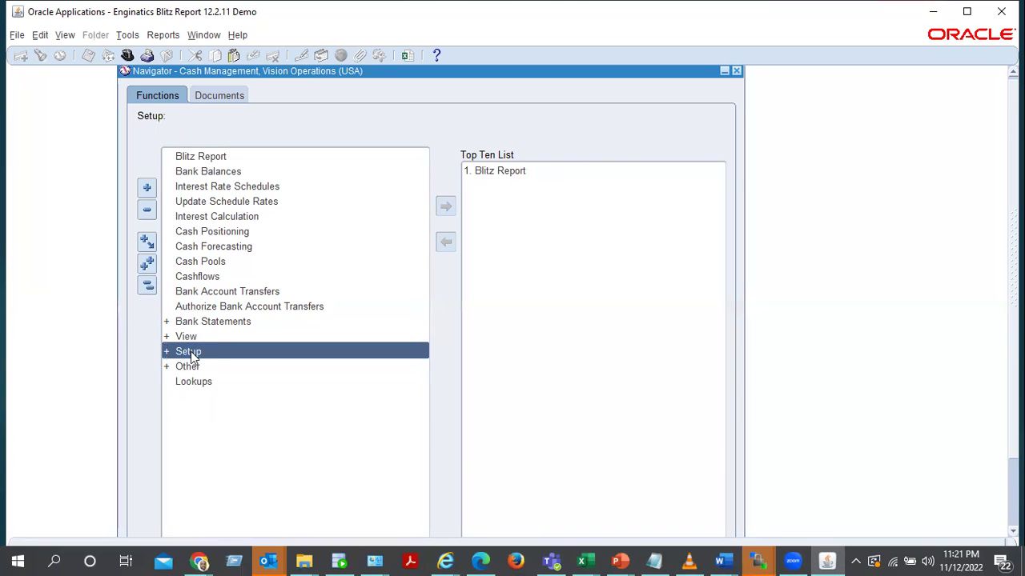
pyautogui.doubleClick(192, 355)
pyautogui.press('Down')
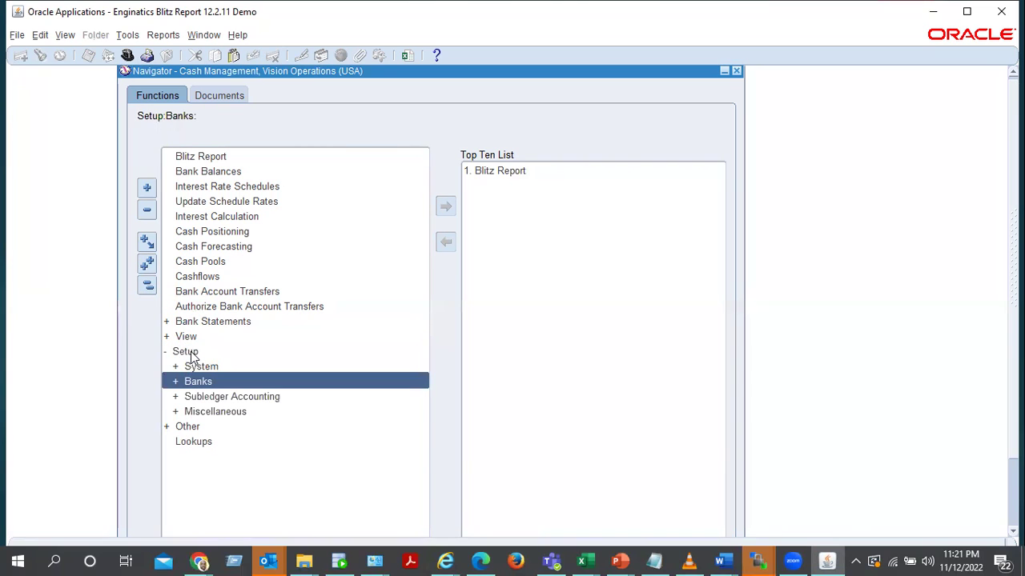
pyautogui.press('Return')
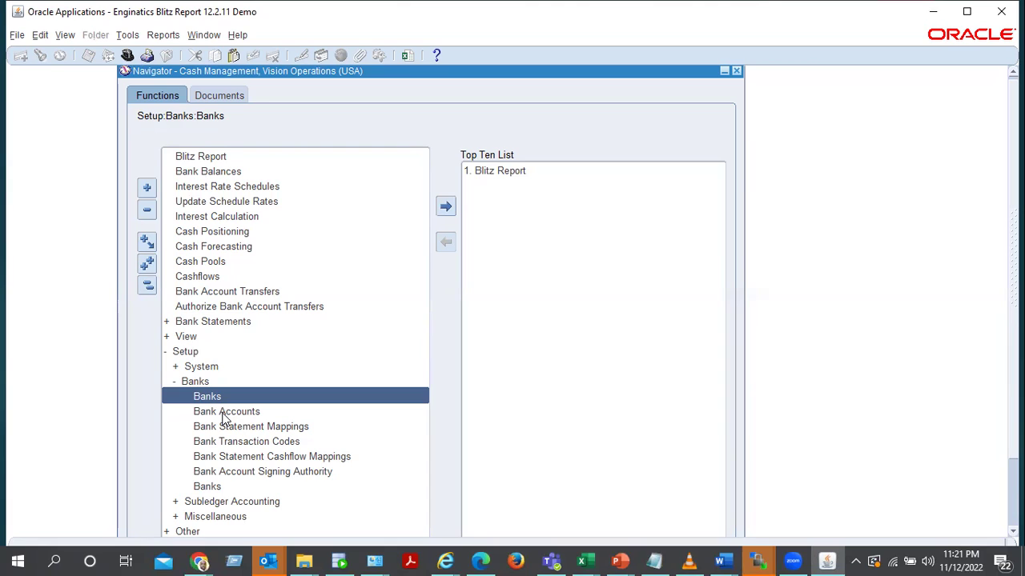
pyautogui.click(224, 413)
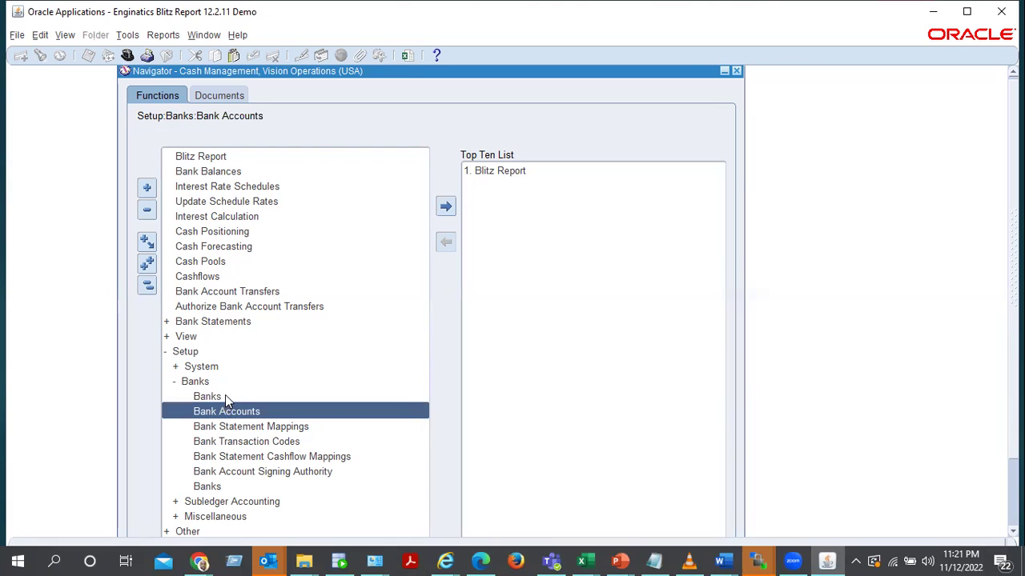
pyautogui.doubleClick(225, 396)
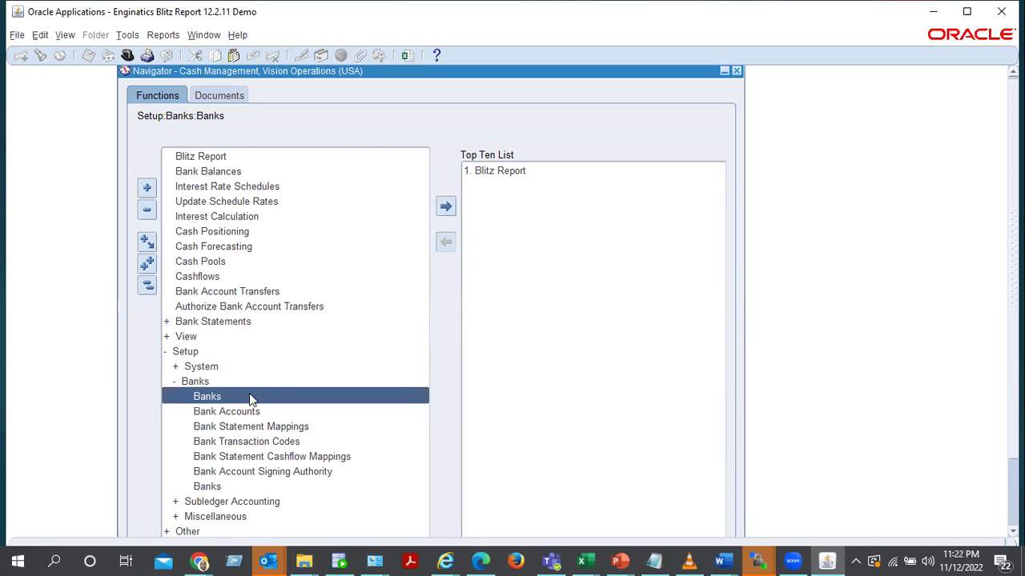
pyautogui.doubleClick(249, 397)
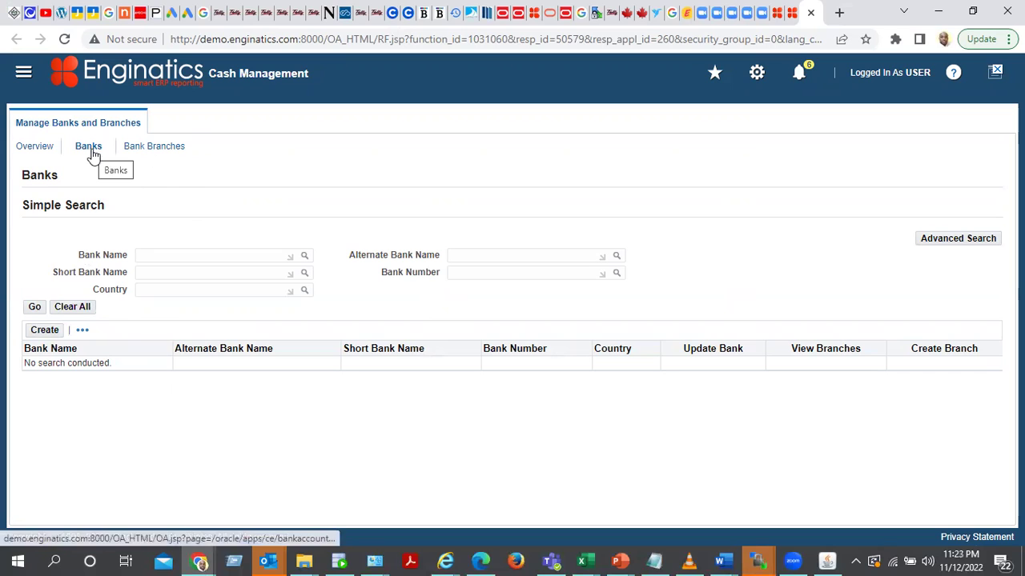
# - Go to the Bank Branches search page to look up existing branches
pyautogui.click(152, 149)
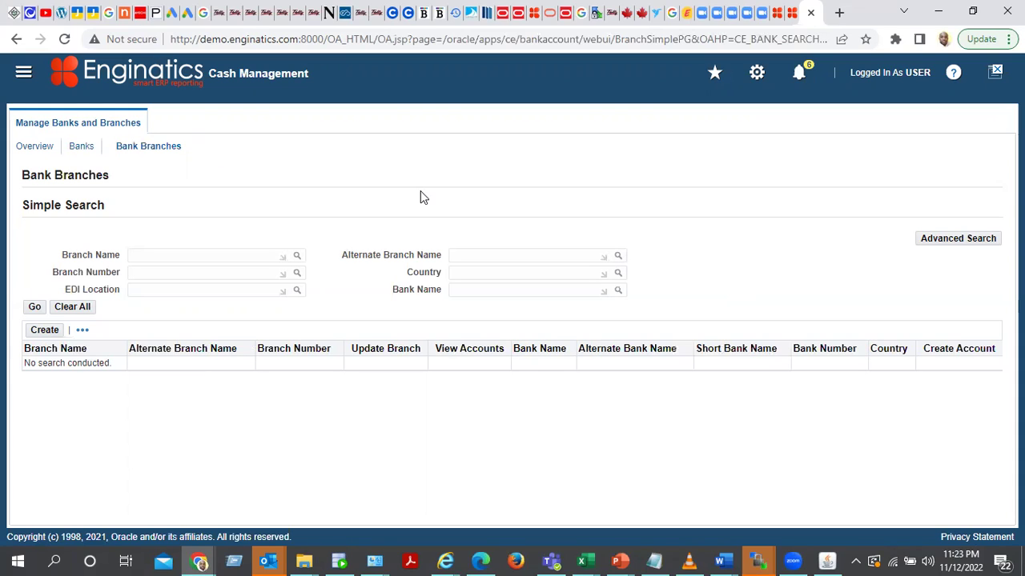
pyautogui.click(482, 292)
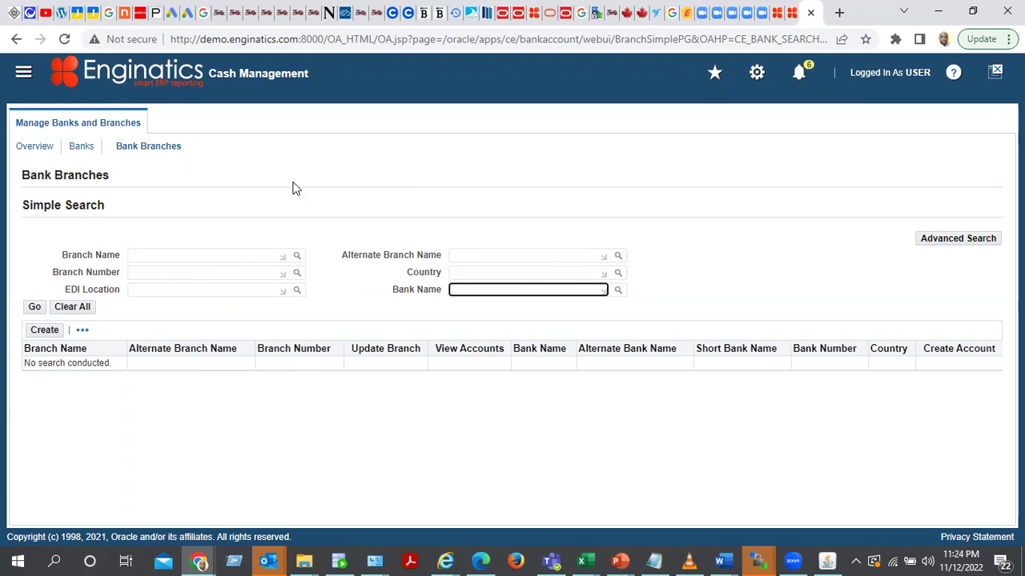
pyautogui.click(143, 256)
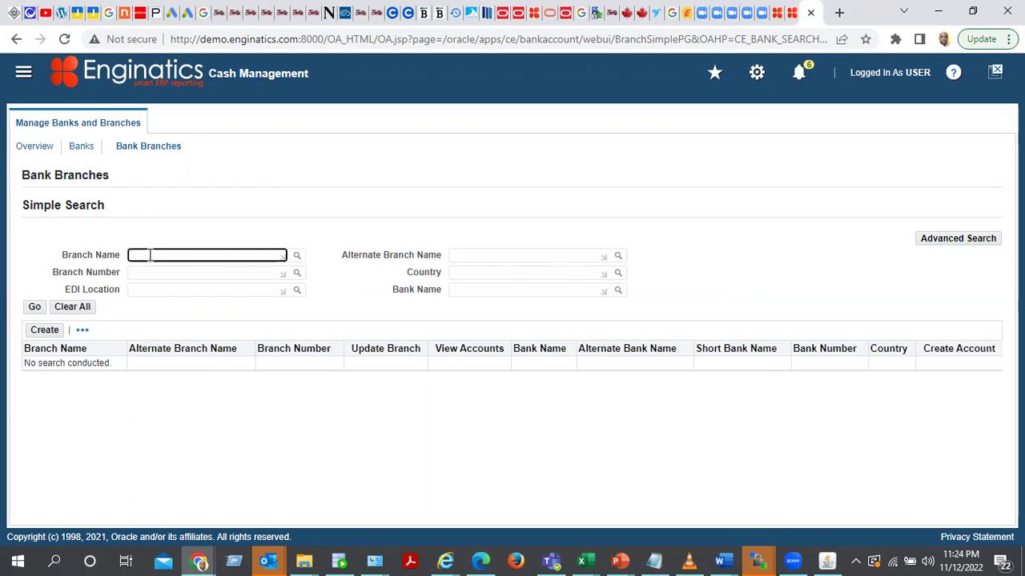
pyautogui.click(145, 272)
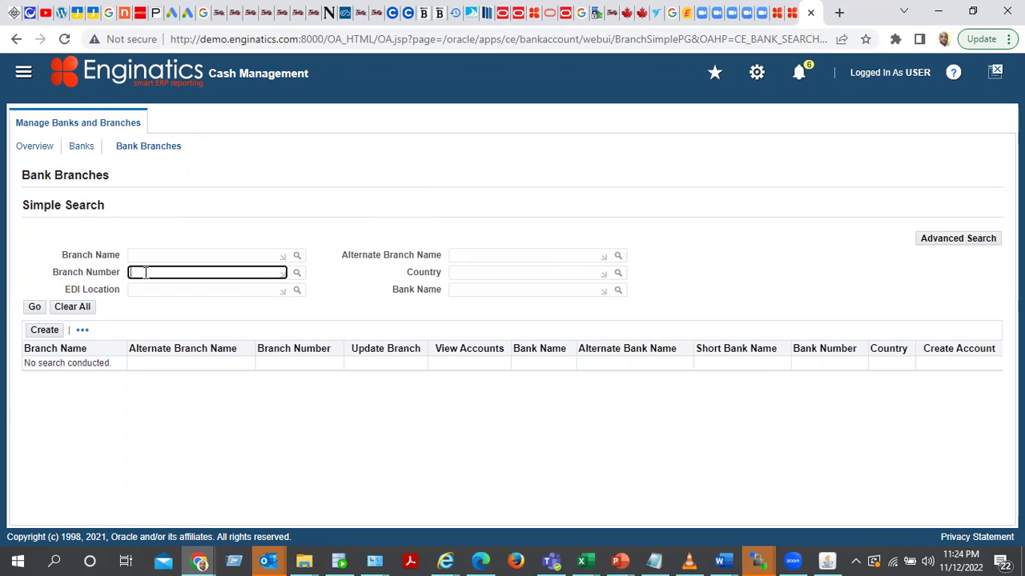
pyautogui.click(201, 255)
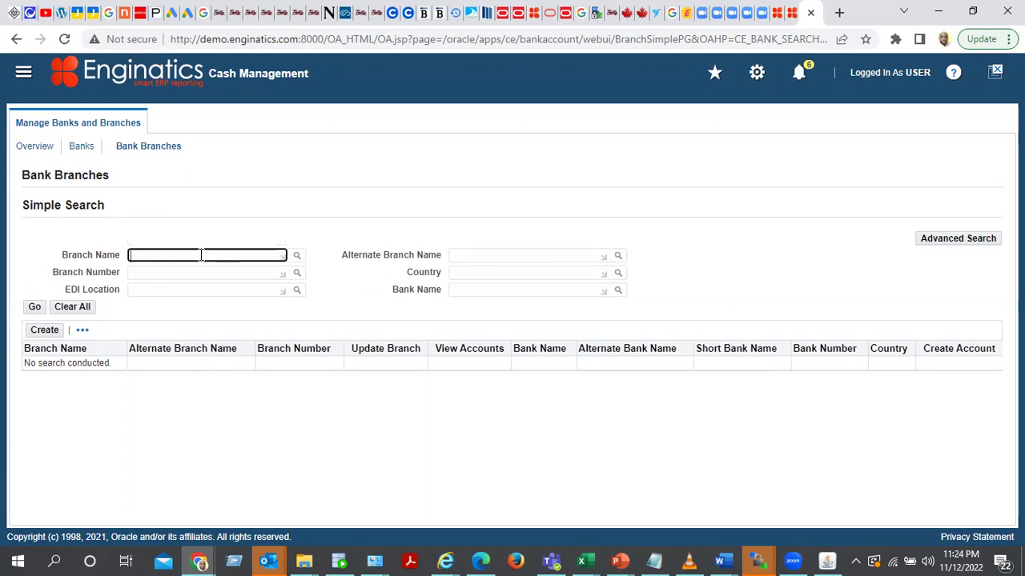
pyautogui.click(459, 290)
# - Try to search for bank branches by country Kenya alone, and clear the country criterion
pyautogui.click(483, 272)
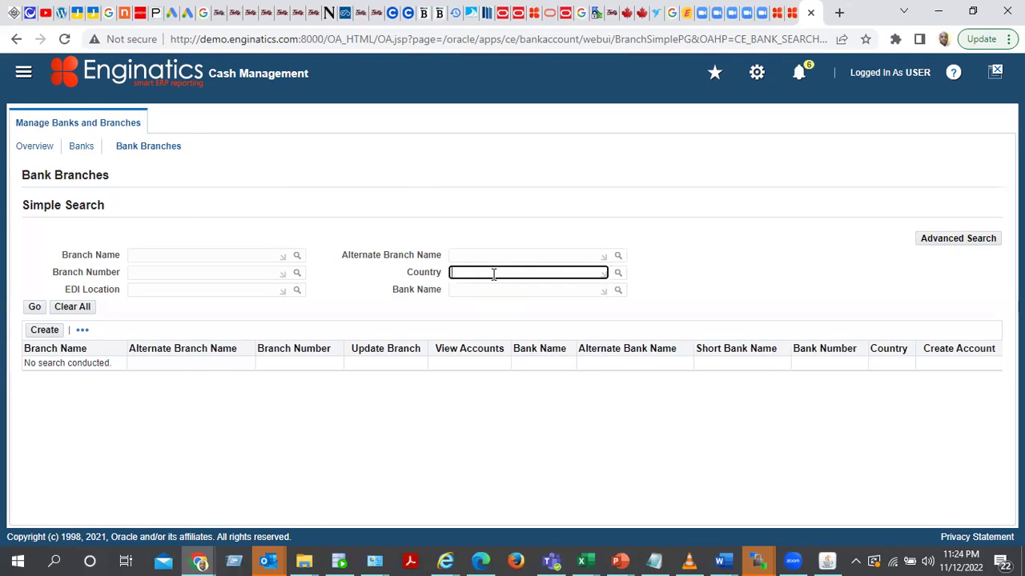
pyautogui.write('Kenya')
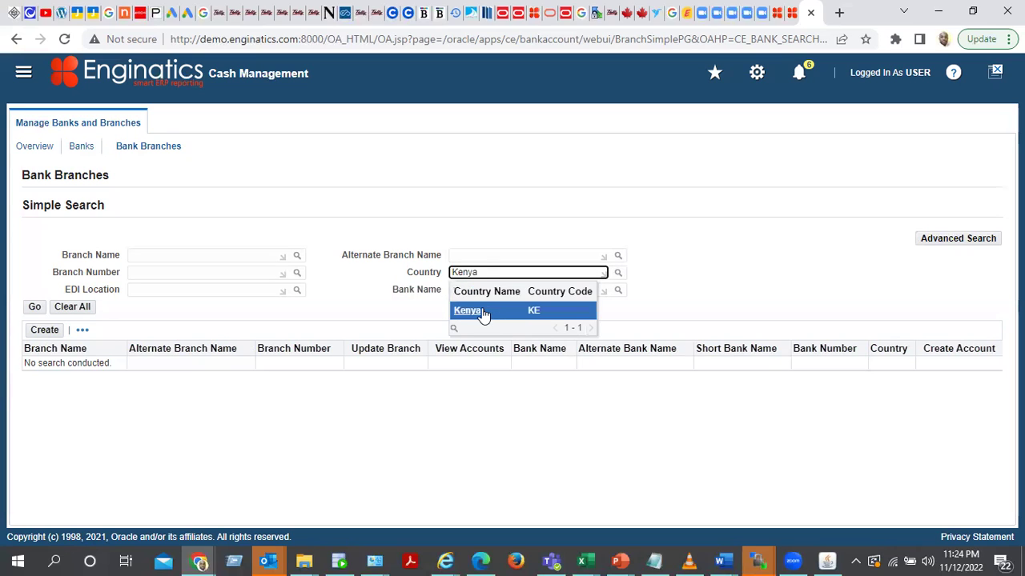
pyautogui.click(481, 313)
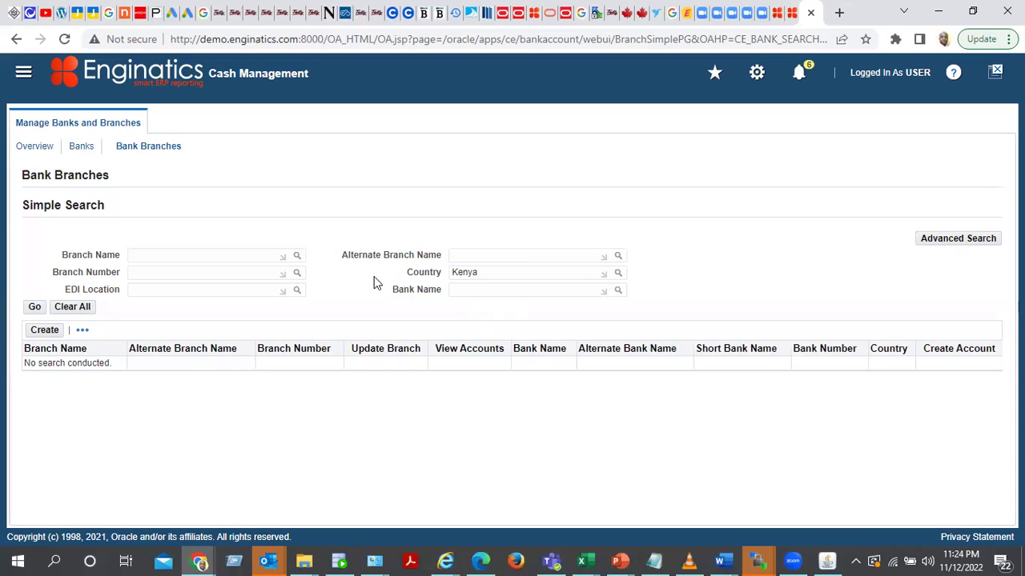
pyautogui.click(34, 309)
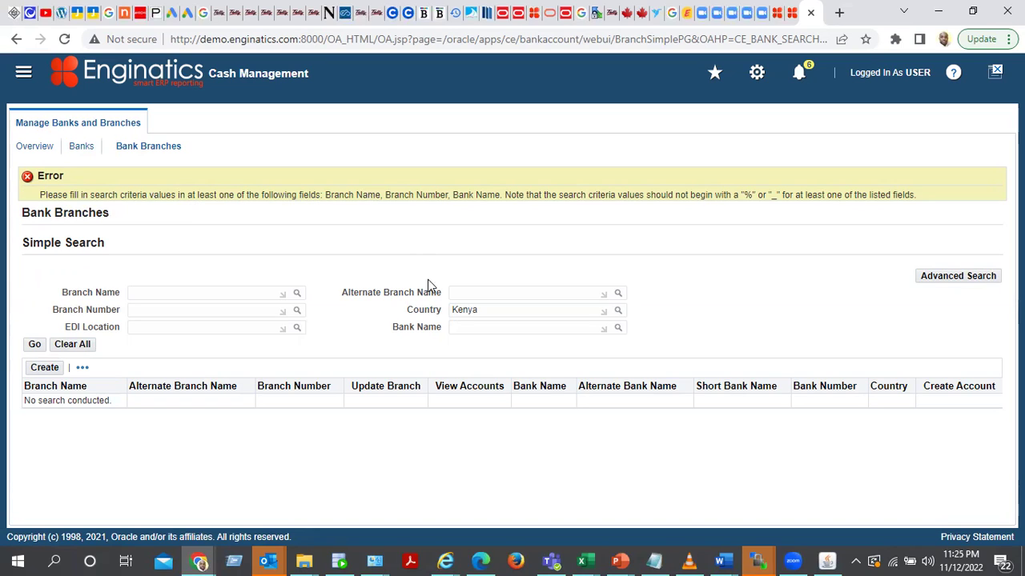
pyautogui.click(148, 292)
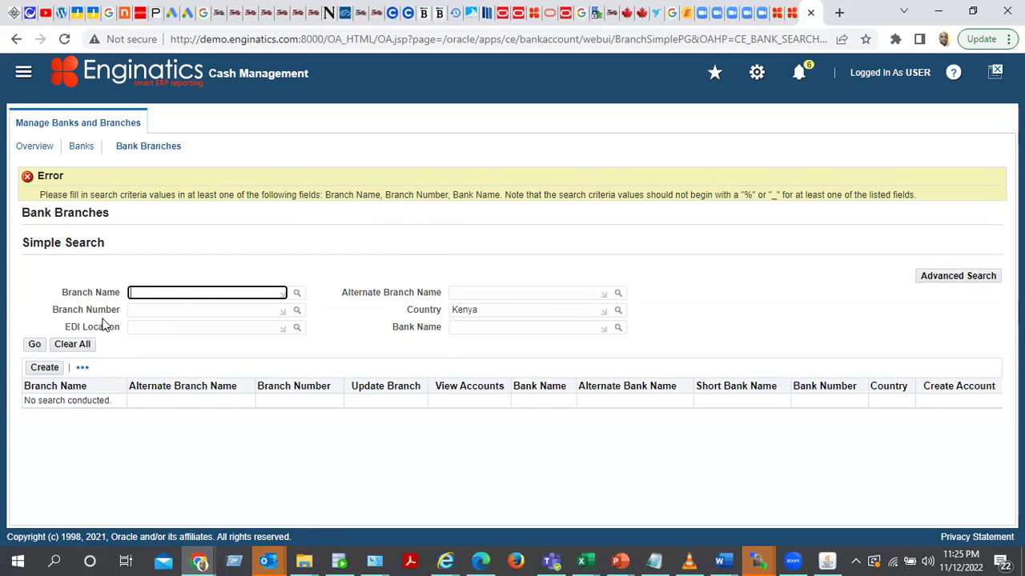
pyautogui.click(133, 309)
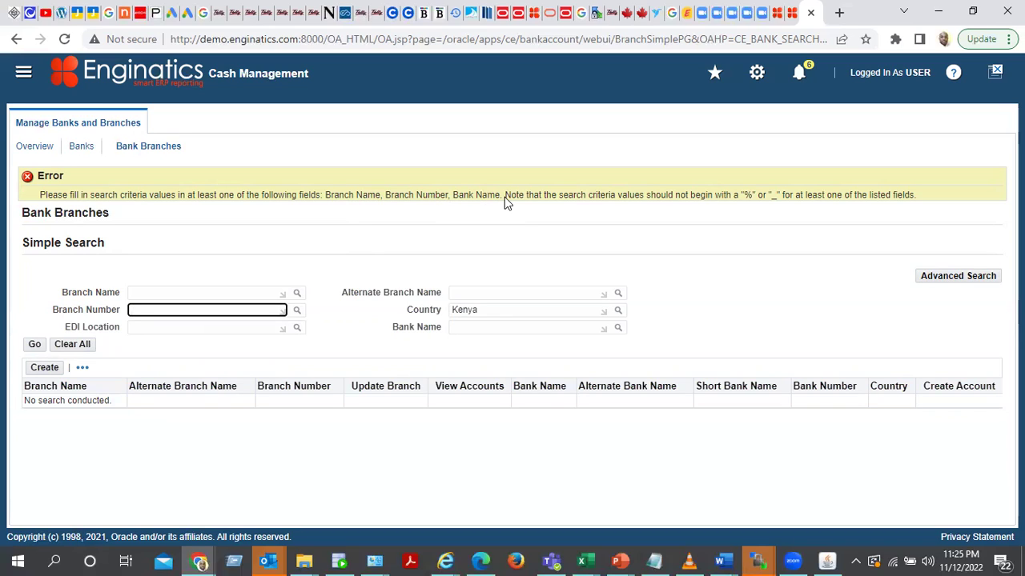
pyautogui.click(189, 293)
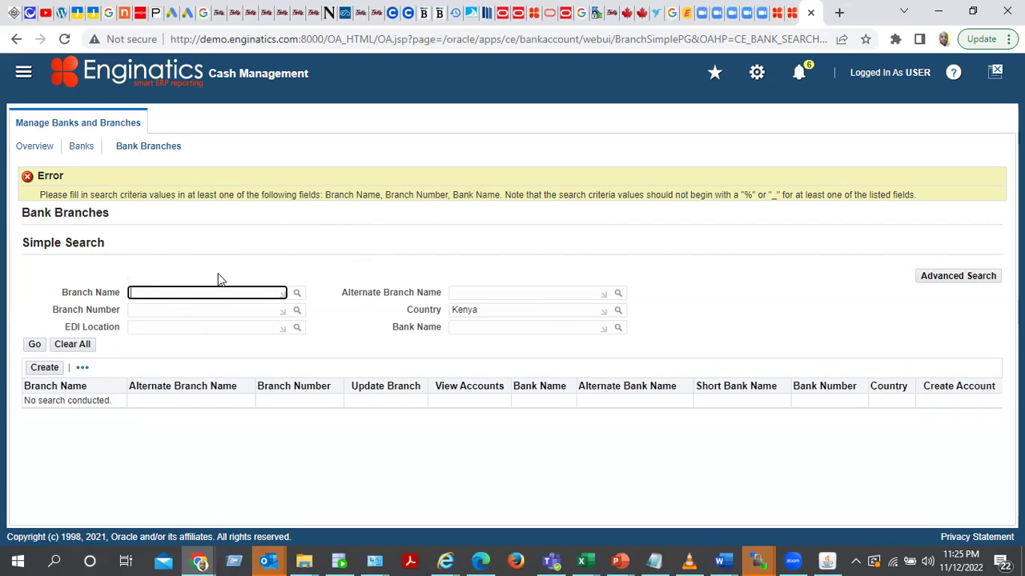
pyautogui.moveTo(486, 311); pyautogui.dragTo(436, 322)
pyautogui.press('BackSpace')
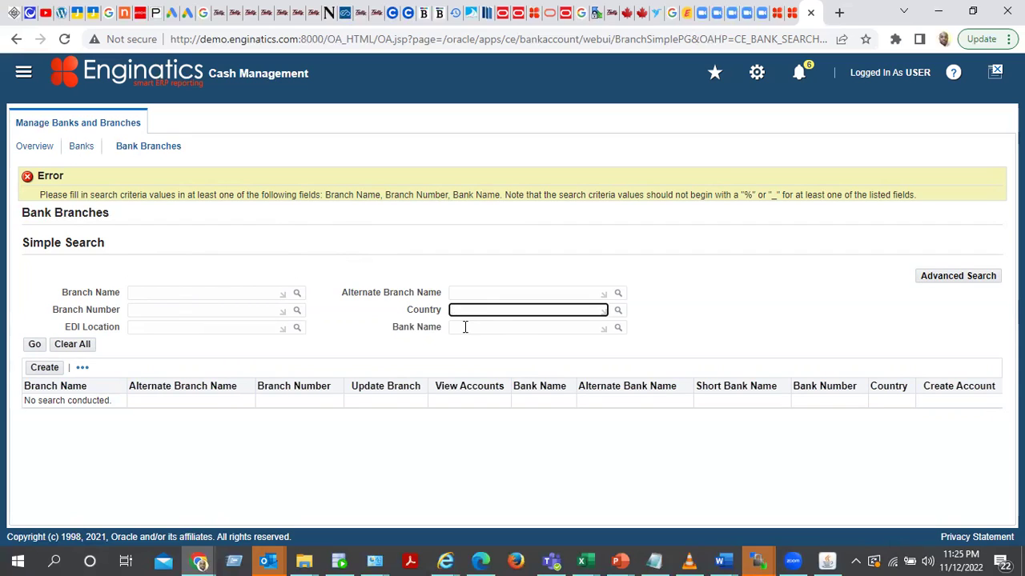
# - Search for the bank branches of Eco Bank by bank name
pyautogui.click(466, 327)
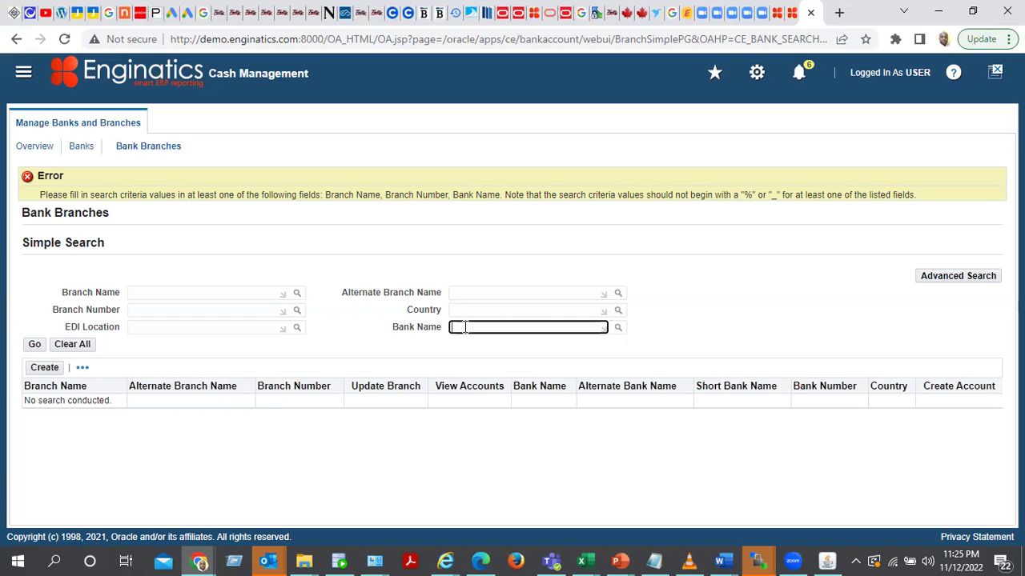
pyautogui.write('Eco')
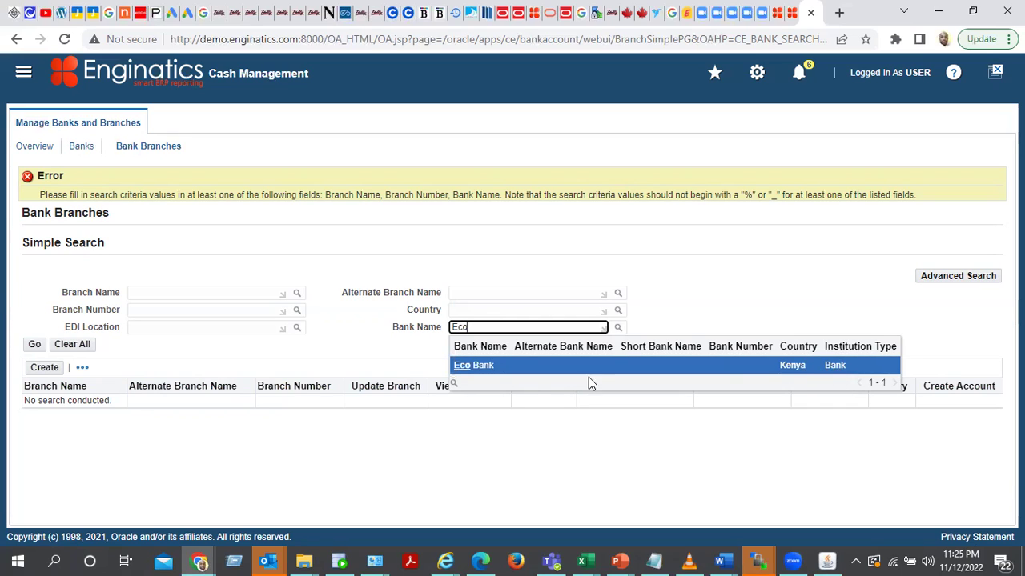
pyautogui.click(483, 370)
pyautogui.click(35, 345)
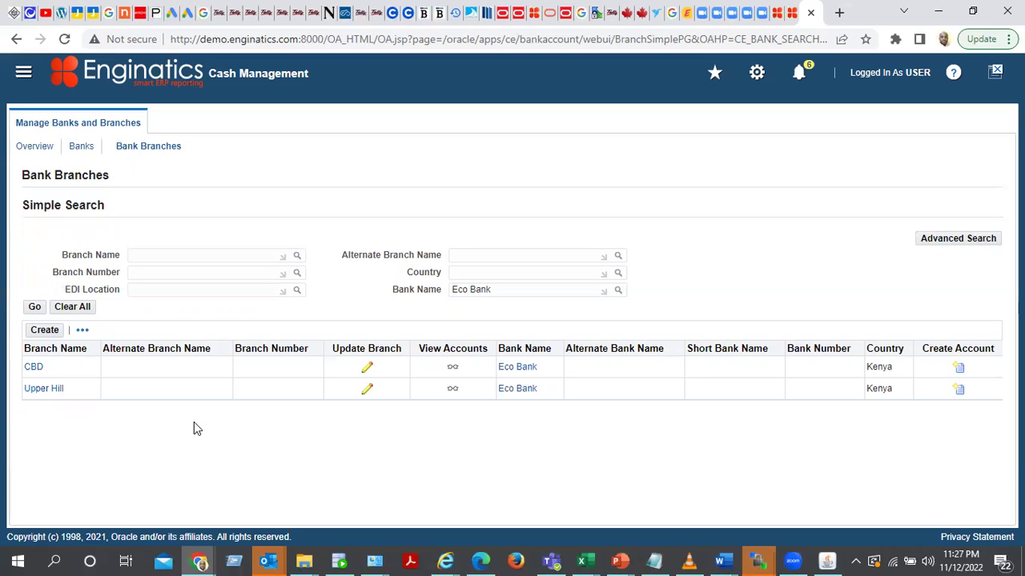
pyautogui.hotkey('alt', 'Tab')
pyautogui.hotkey('alt', 'Tab')
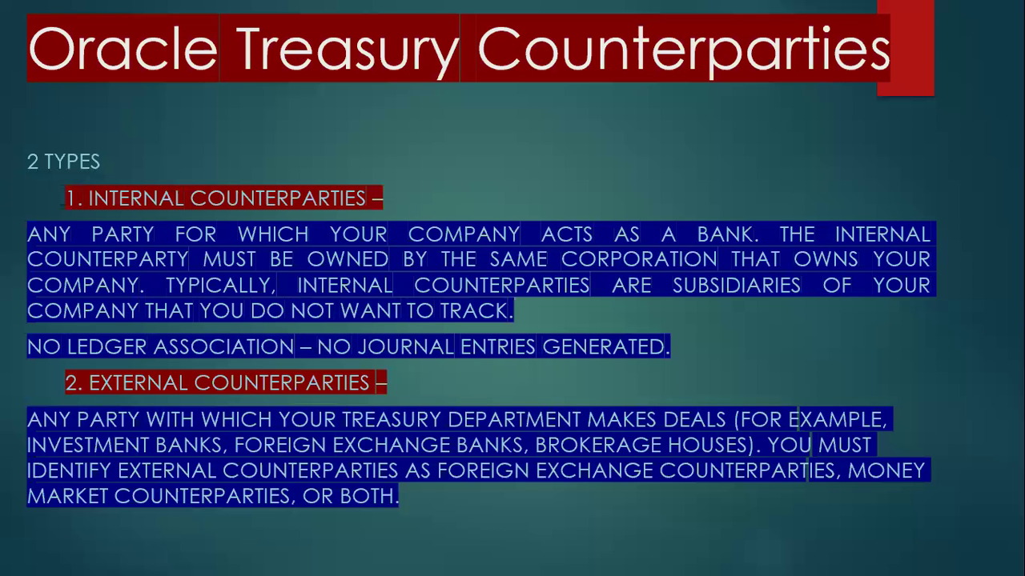
pyautogui.press('Right')
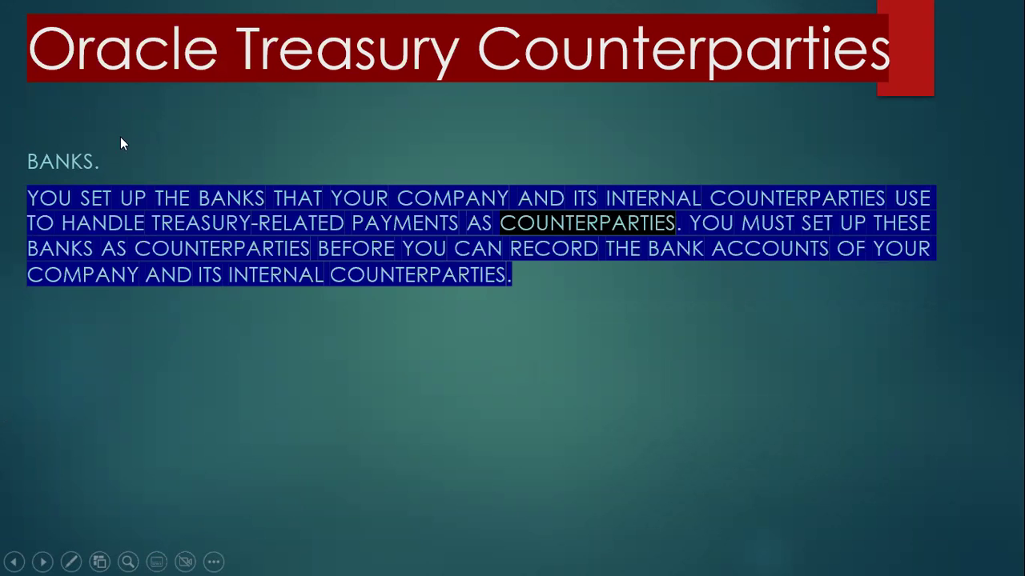
pyautogui.press('Left')
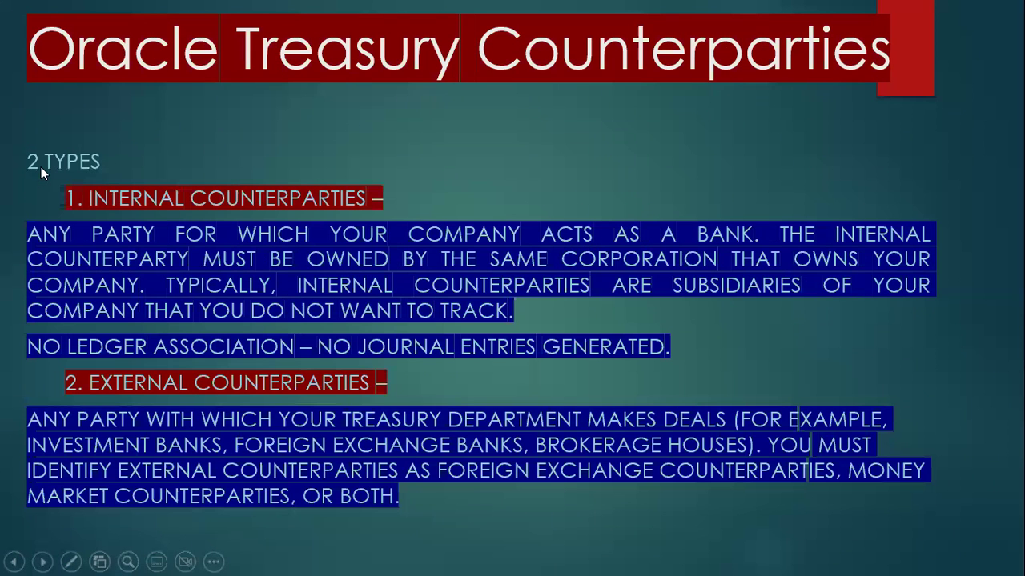
pyautogui.press('Right')
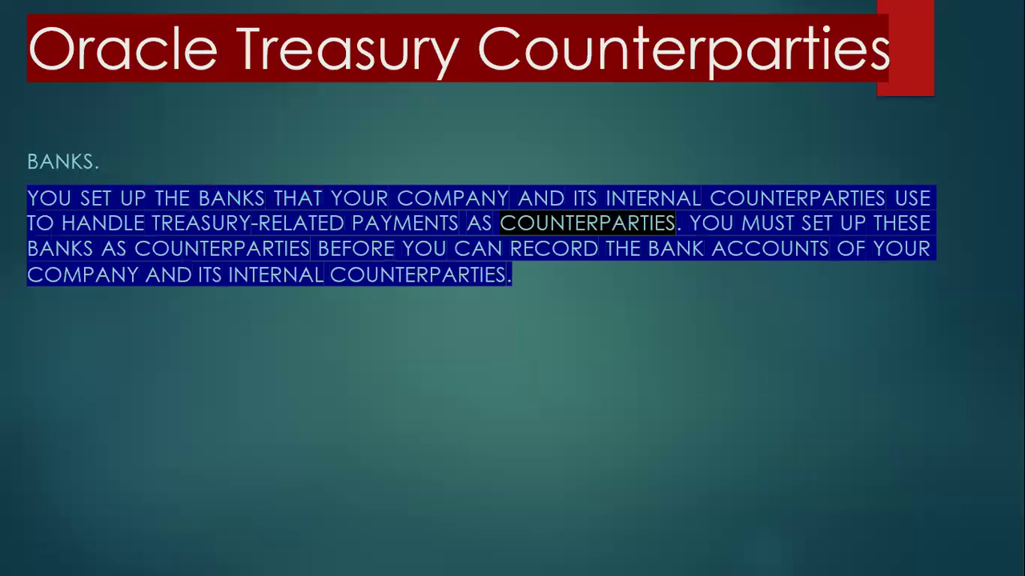
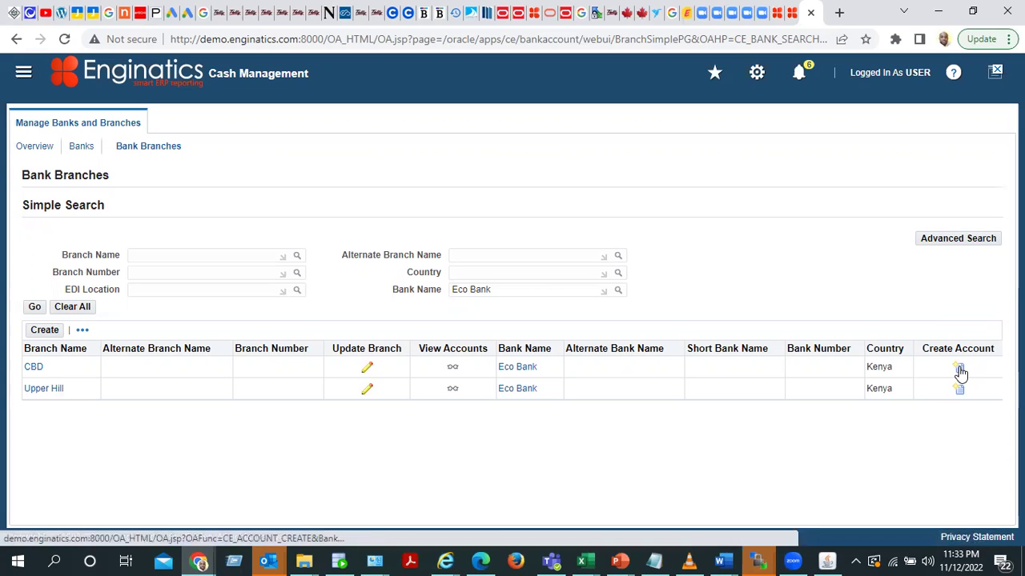
# - Start creating an account for Eco Bank's CBD branch in Kenya, with account use Payables, Payroll and Receivables
pyautogui.click(960, 369)
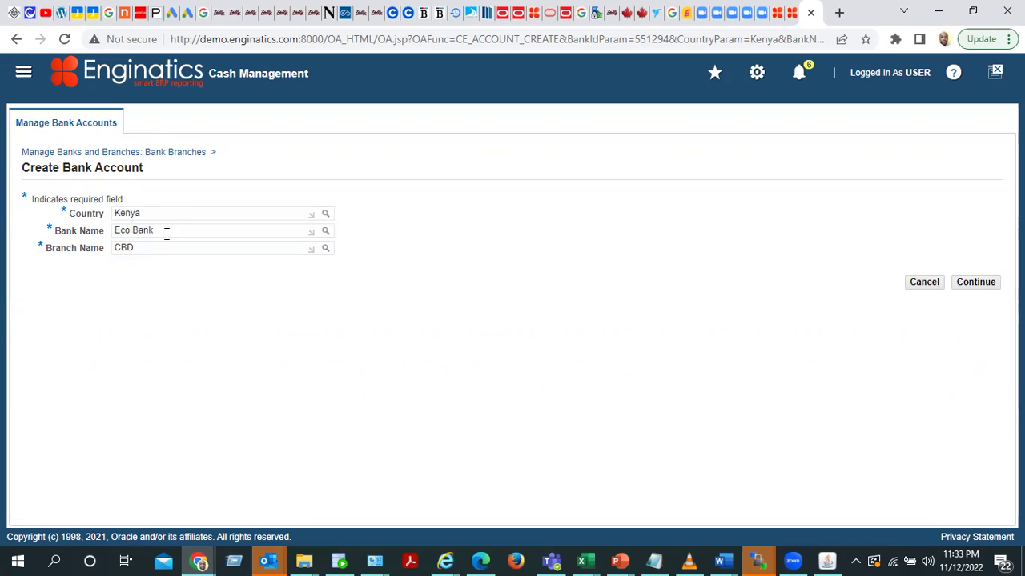
pyautogui.click(980, 288)
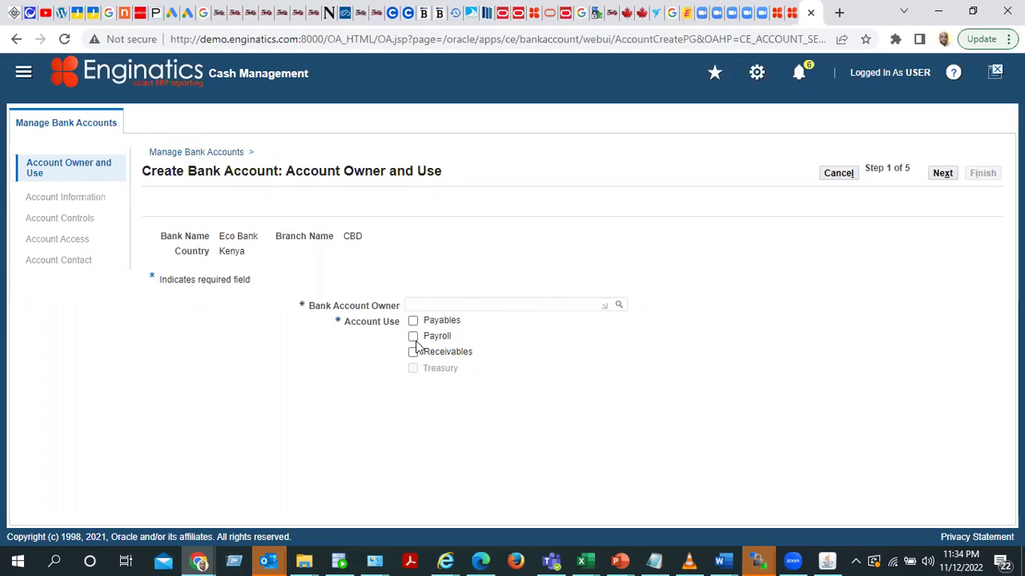
pyautogui.click(413, 321)
pyautogui.click(412, 337)
pyautogui.click(413, 353)
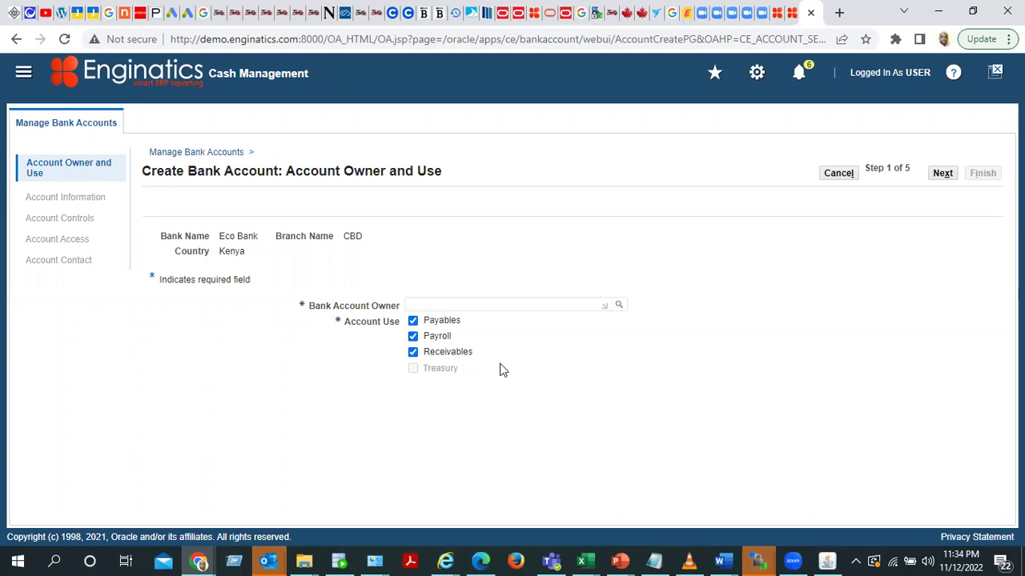
# - Clear the Payables, Payroll and Receivables account uses and discard the unsaved bank account for Eco Bank's CBD branch
pyautogui.click(413, 321)
pyautogui.click(413, 336)
pyautogui.click(413, 353)
pyautogui.click(841, 179)
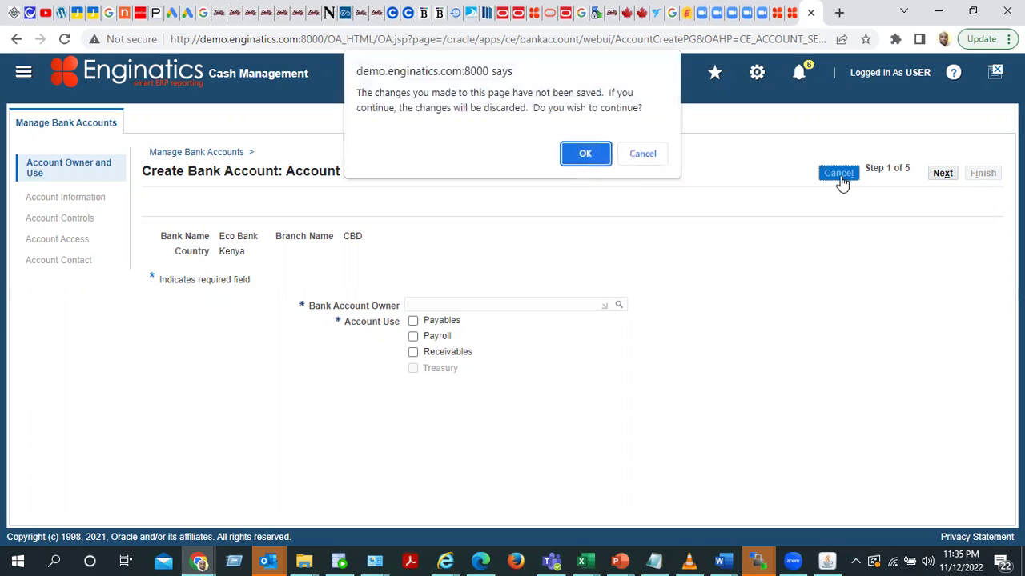
pyautogui.click(585, 155)
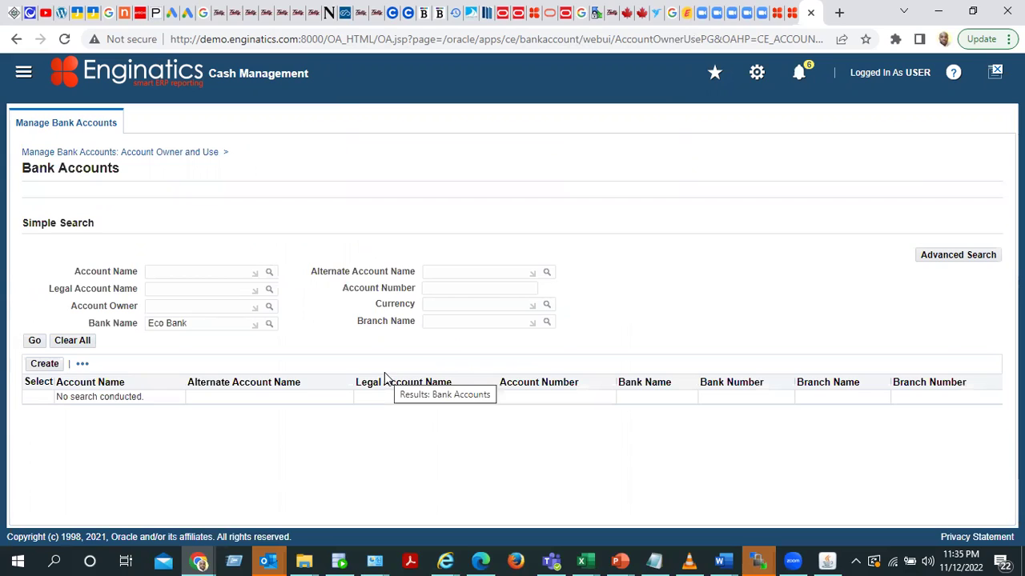
pyautogui.click(235, 322)
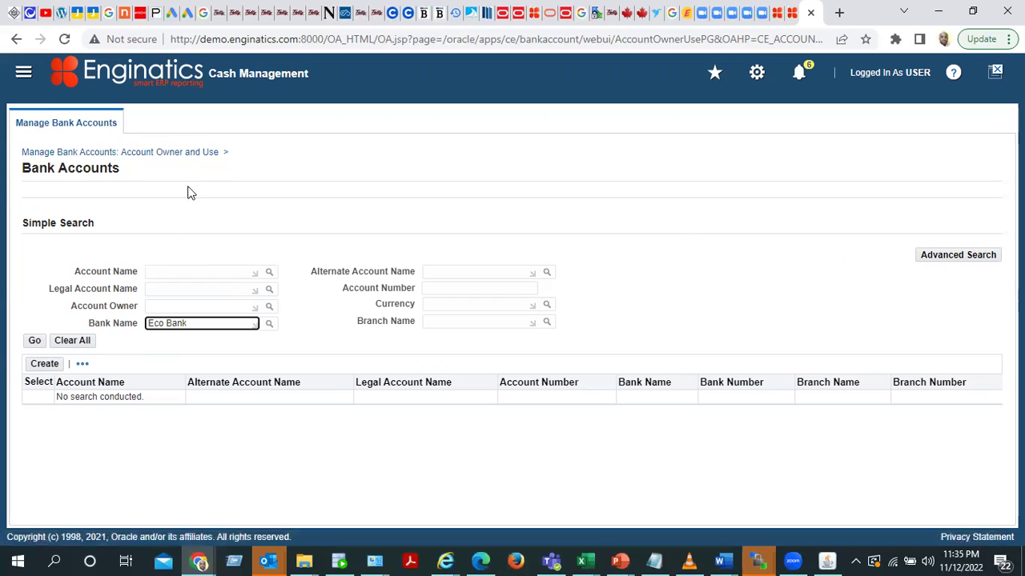
# - Switch to the Oracle Applications navigator, reopen the Banks setup function and go to the Bank Branches search page
pyautogui.click(827, 560)
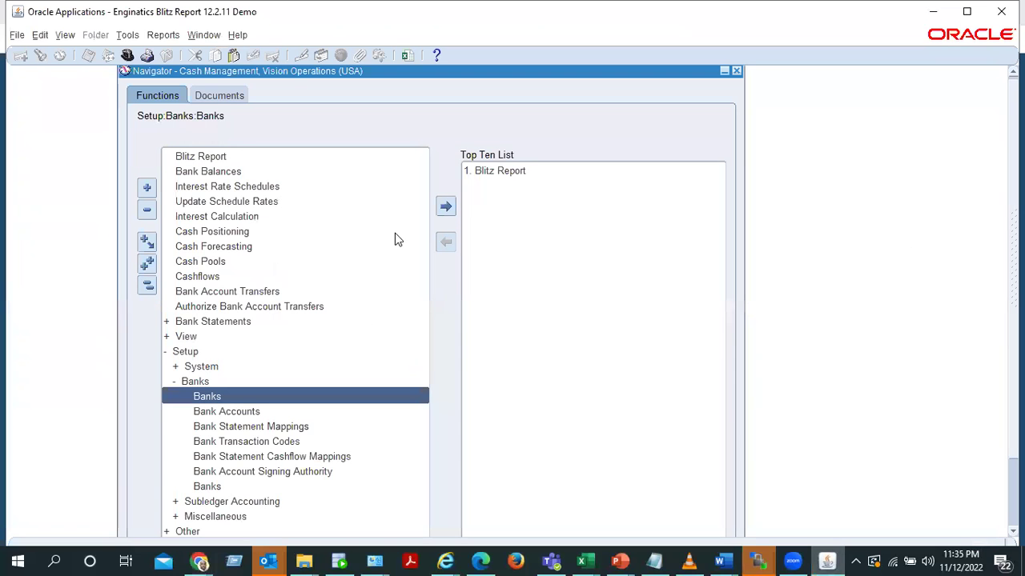
pyautogui.click(224, 400)
pyautogui.doubleClick(224, 398)
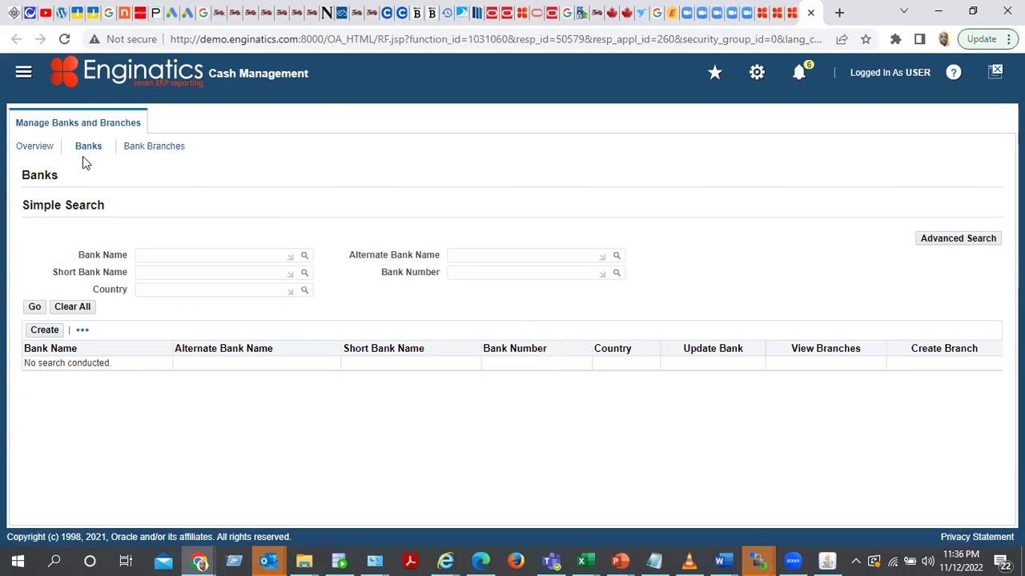
pyautogui.click(155, 151)
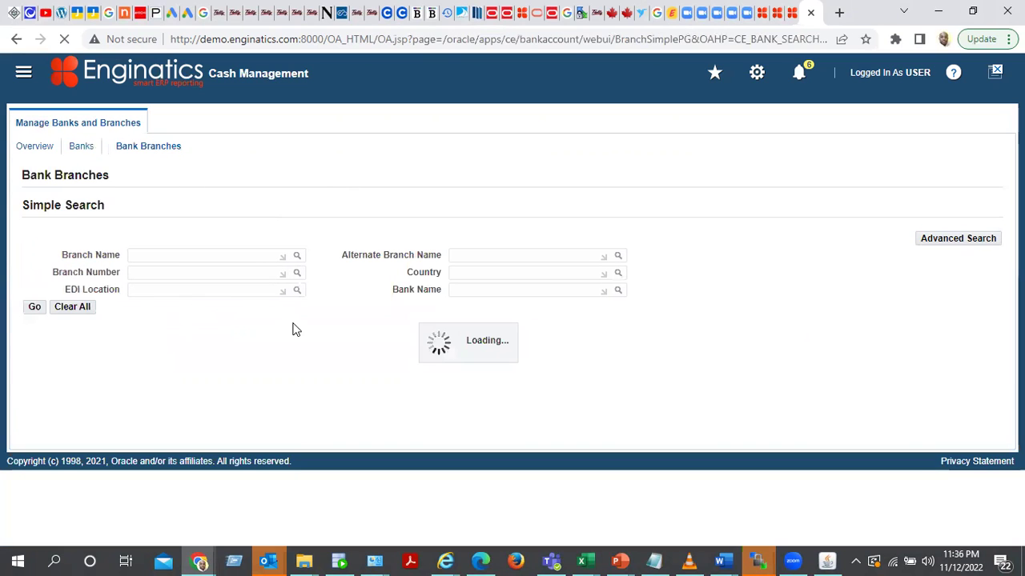
# - Search for bank branches with the bank name Eco Bank
pyautogui.click(463, 291)
pyautogui.write('Eco')
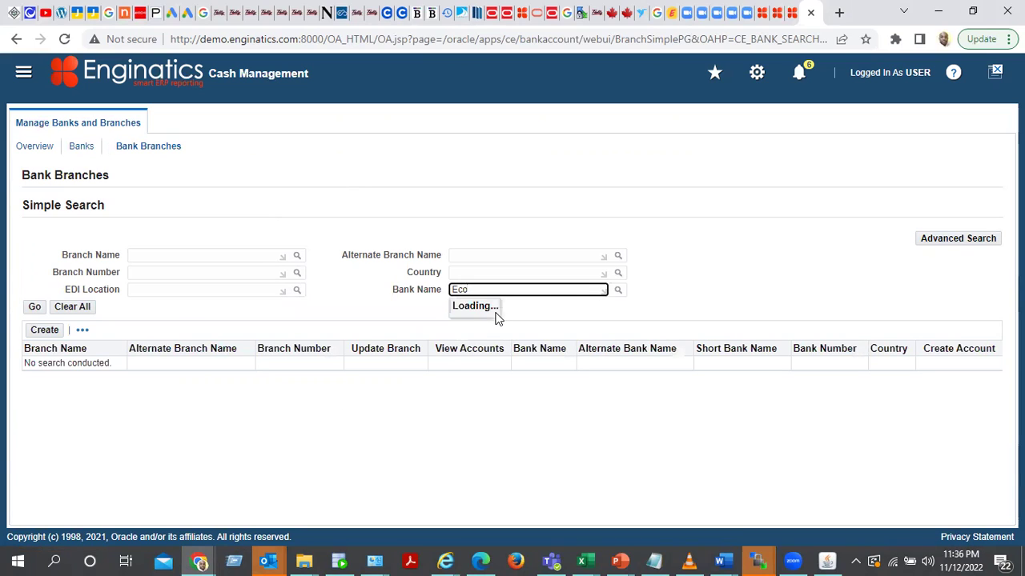
pyautogui.click(483, 329)
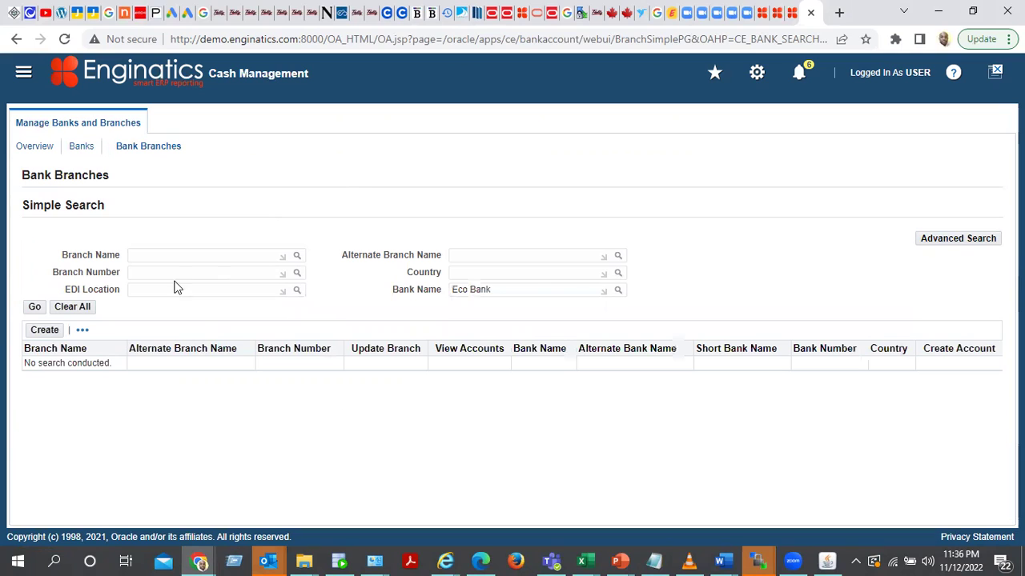
pyautogui.click(35, 309)
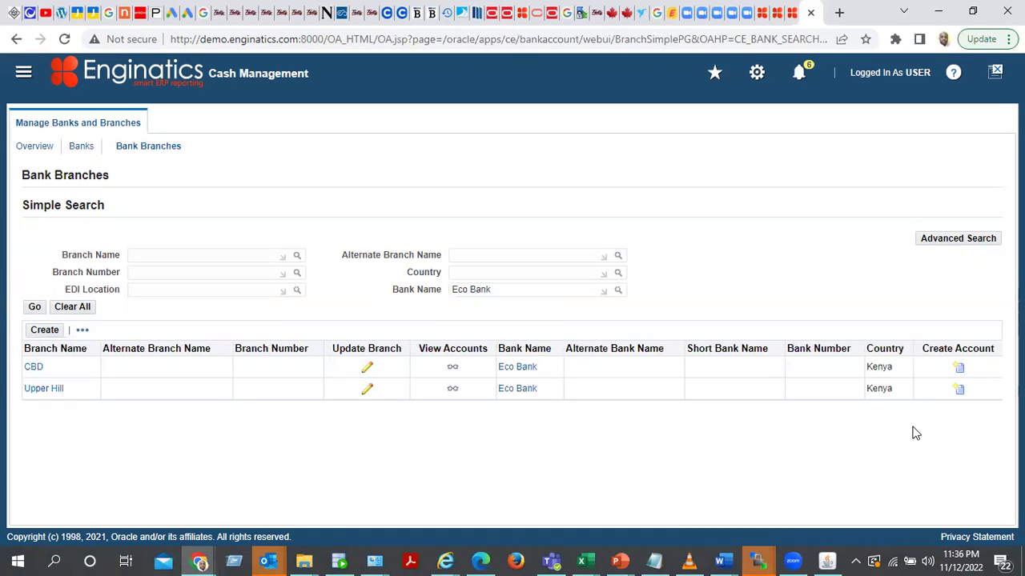
# - Start creating an account for Eco Bank's Upper Hill branch in Kenya and toggle the Treasury account use on and off
pyautogui.click(960, 391)
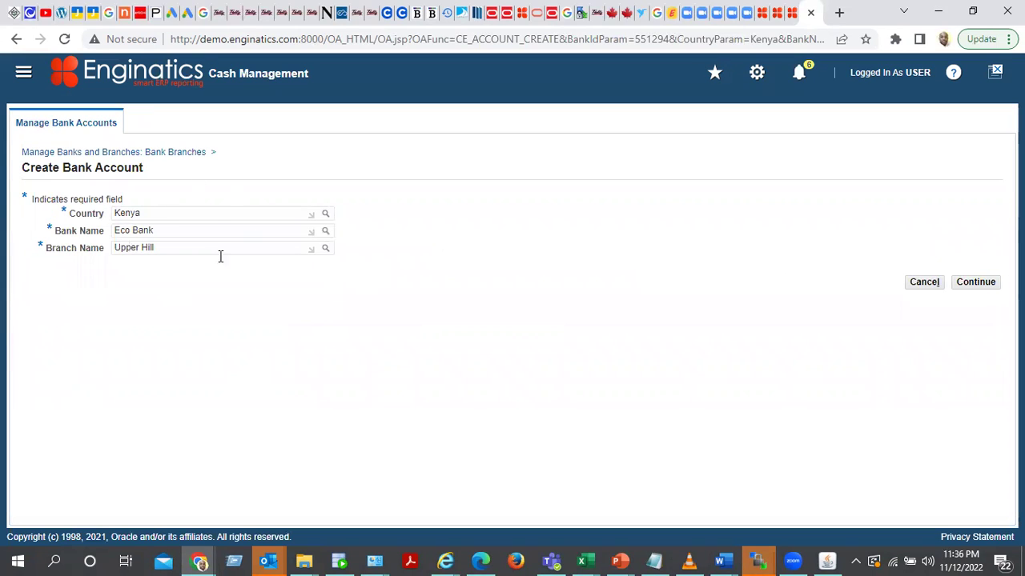
pyautogui.click(975, 287)
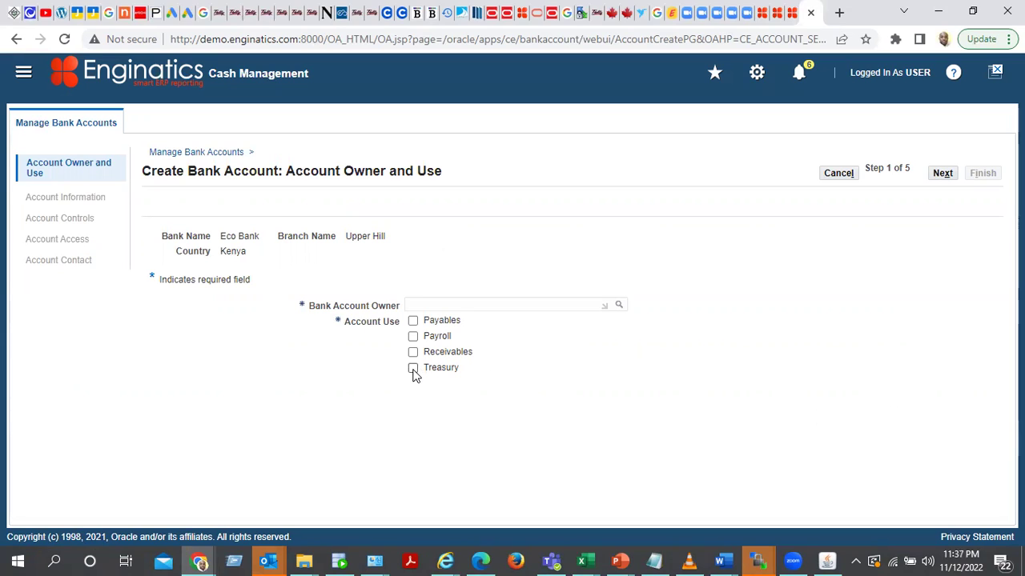
pyautogui.click(413, 369)
pyautogui.click(414, 370)
pyautogui.click(413, 370)
pyautogui.click(414, 370)
# - Switch to the Oracle Applications window and change the responsibility to Treasury, Vision Operations (USA), found with %Treasury%
pyautogui.click(827, 562)
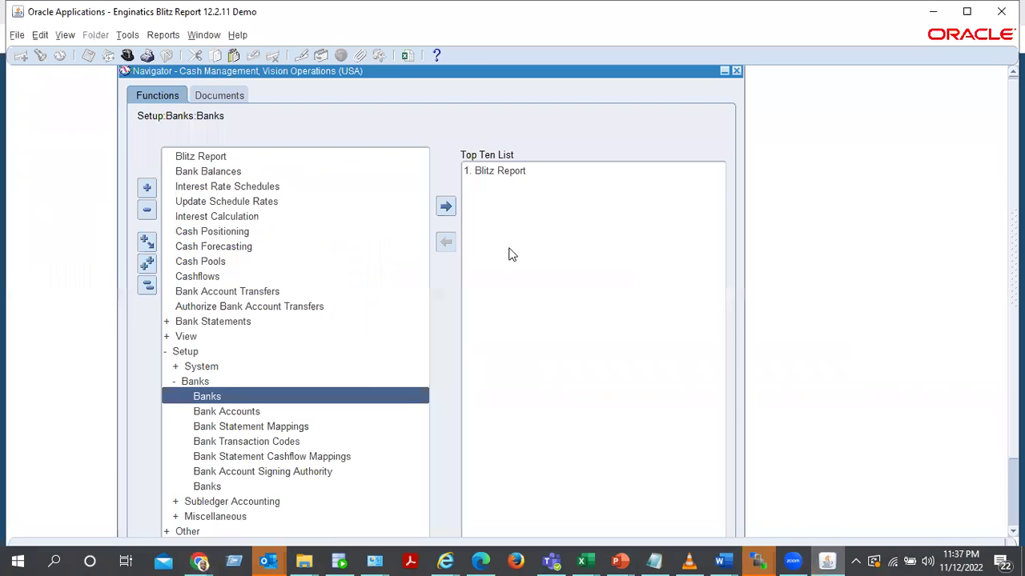
pyautogui.click(127, 56)
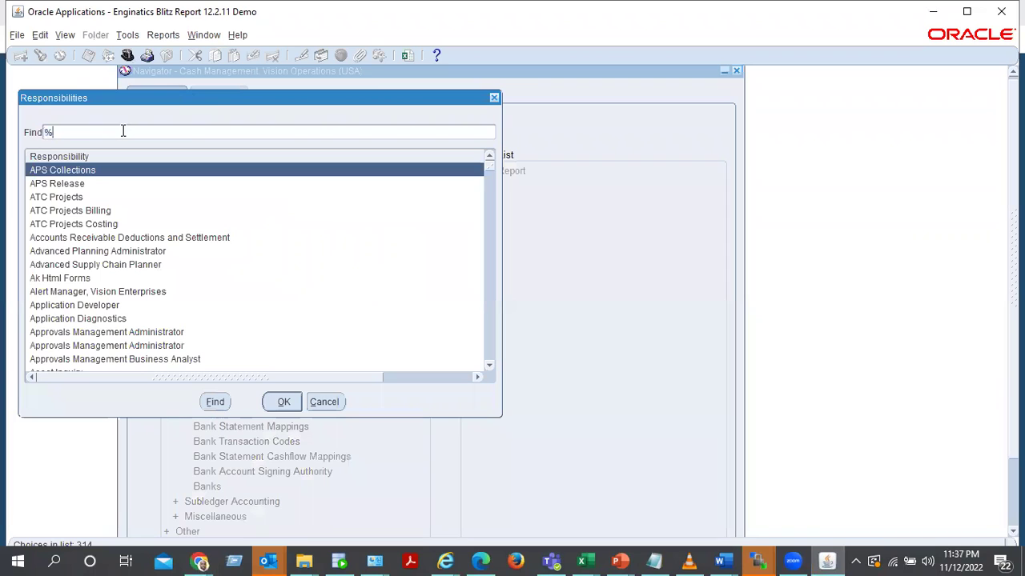
pyautogui.write('Treasury%')
pyautogui.press('Return')
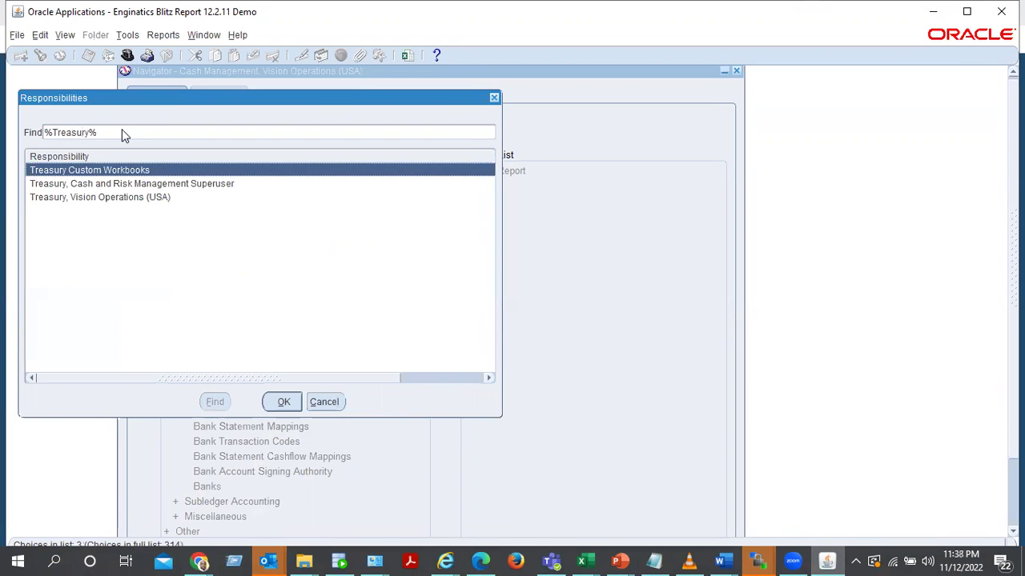
pyautogui.click(126, 198)
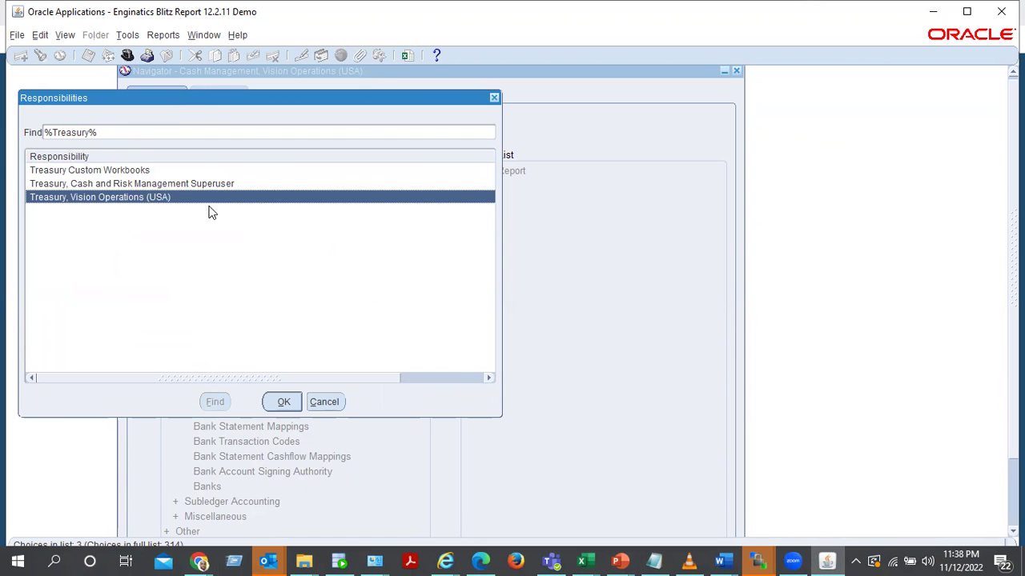
pyautogui.press('Return')
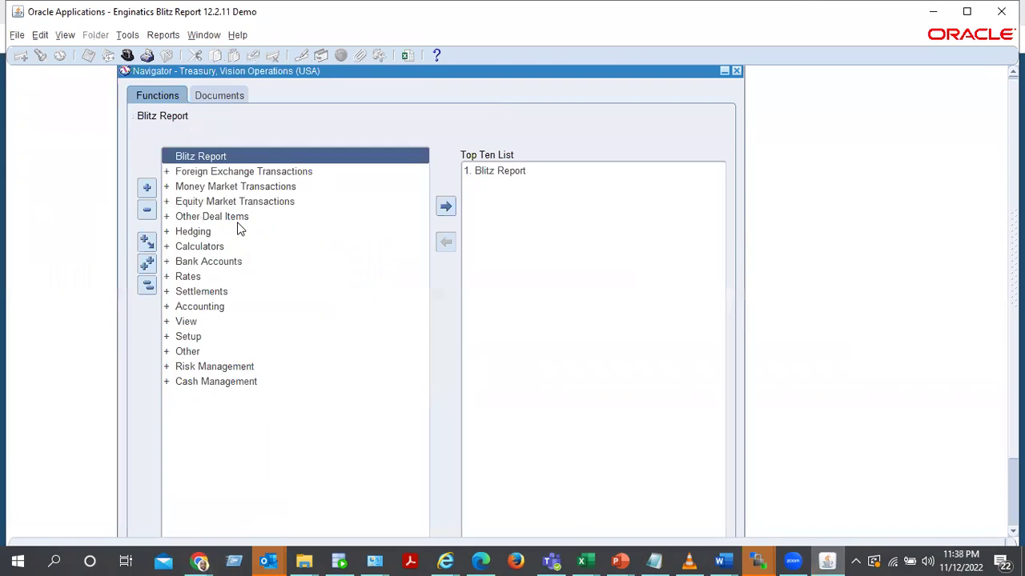
# - Open the Counterparty Profiles form from the Parties setup functions and move its window clear of the navigator's edge
pyautogui.click(190, 337)
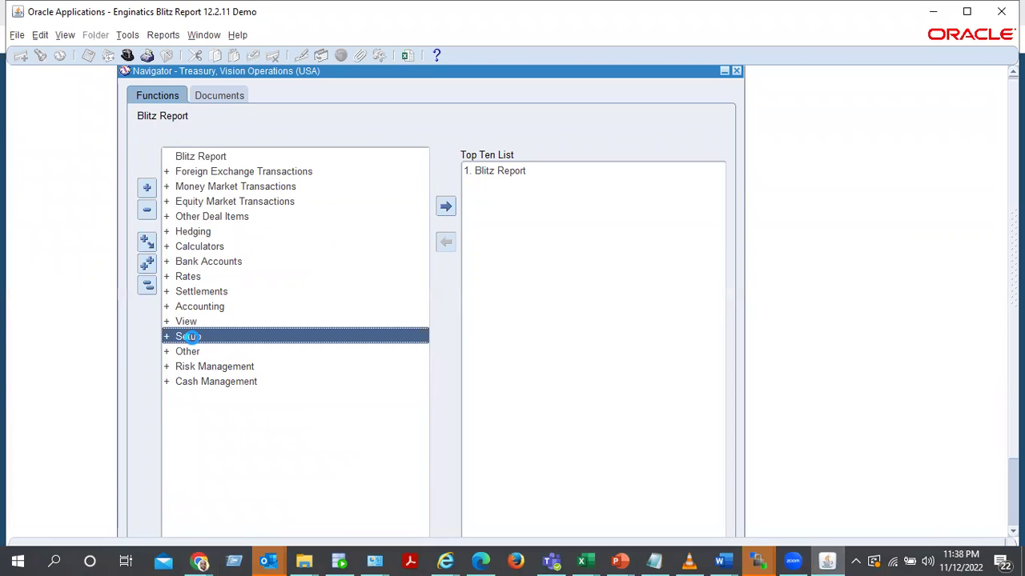
pyautogui.doubleClick(345, 337)
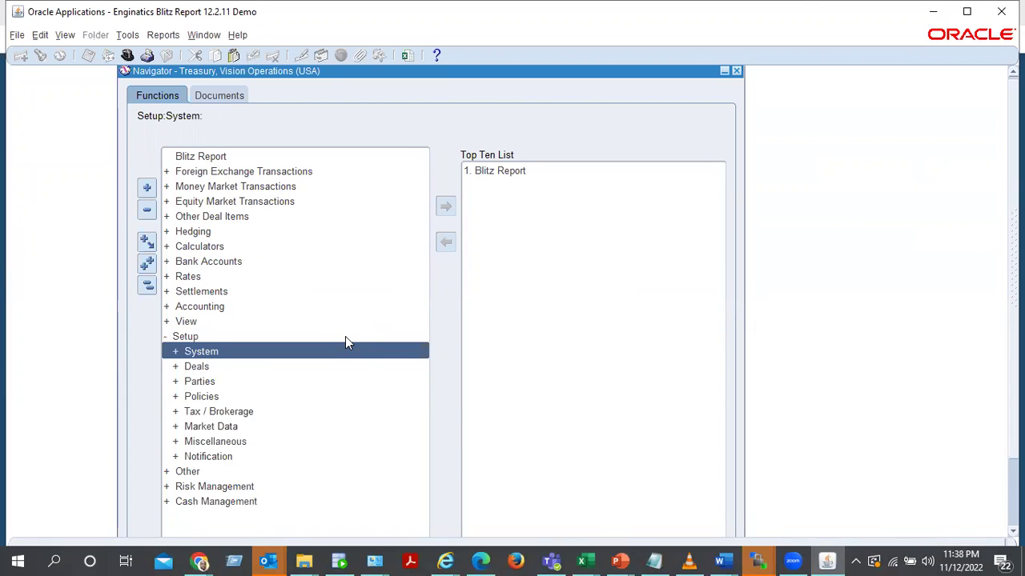
pyautogui.press('Down')
pyautogui.press('Down')
pyautogui.press('Down')
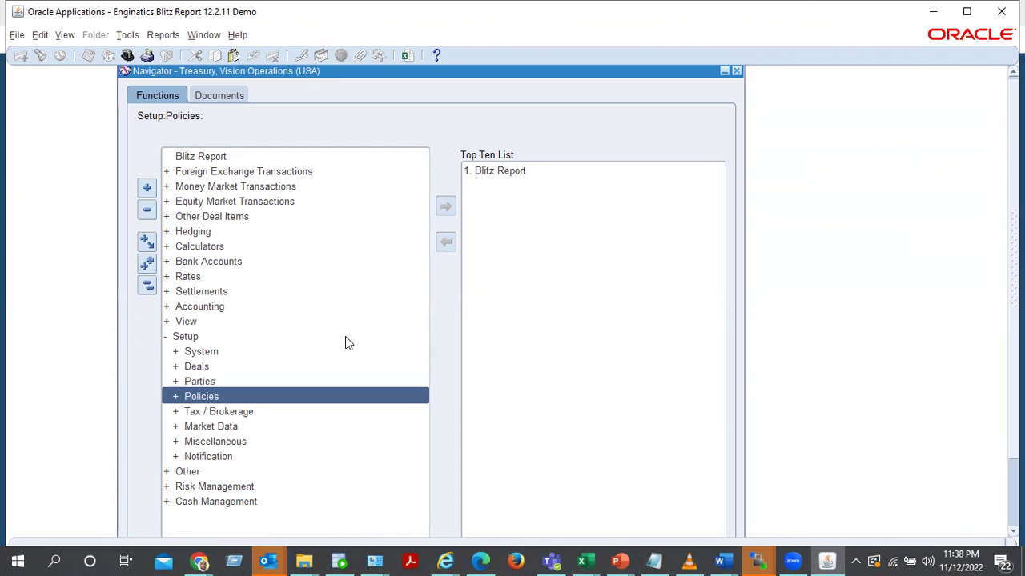
pyautogui.press('Up')
pyautogui.press('Return')
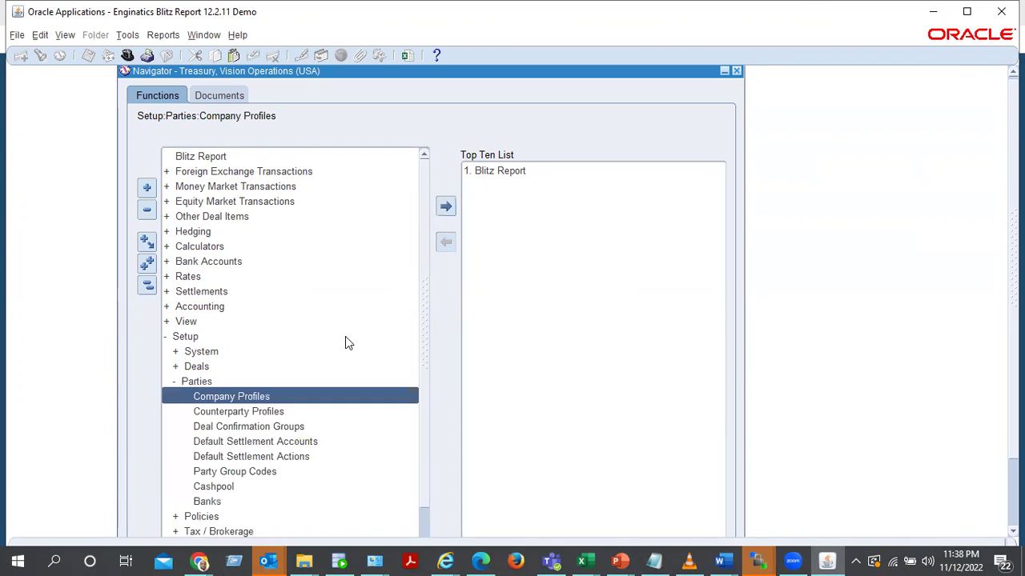
pyautogui.press('Down')
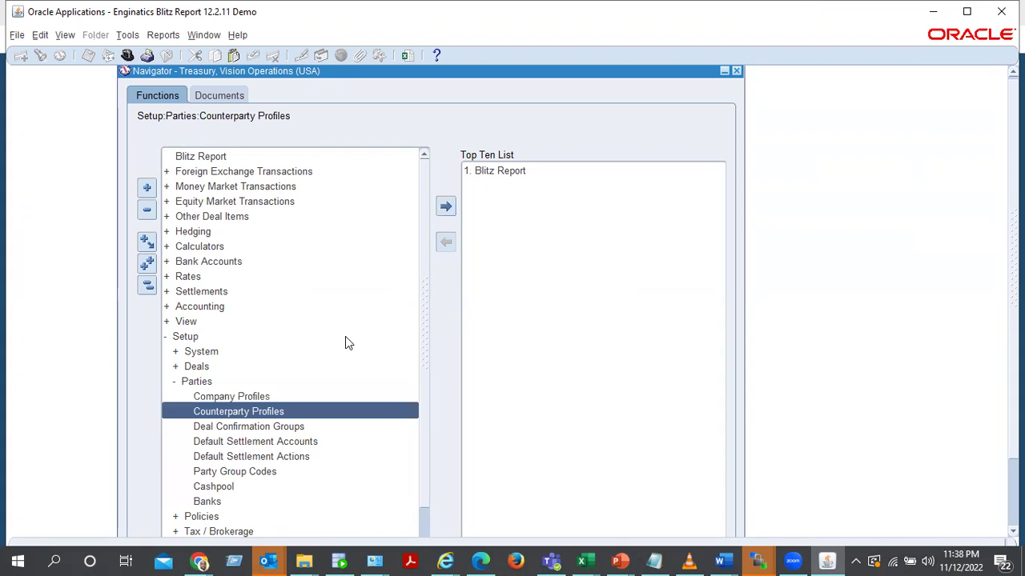
pyautogui.press('Return')
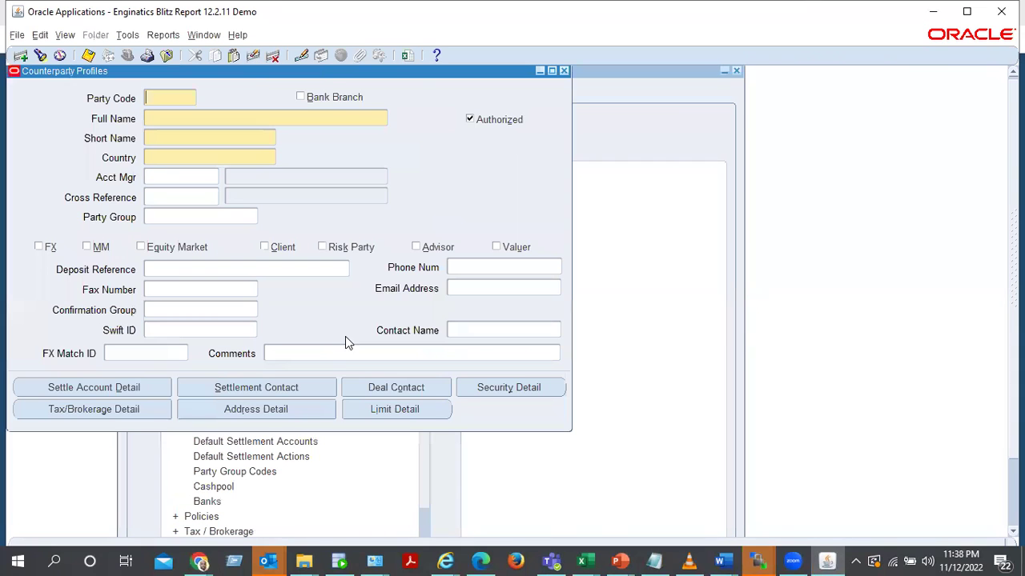
pyautogui.moveTo(163, 73); pyautogui.dragTo(355, 111)
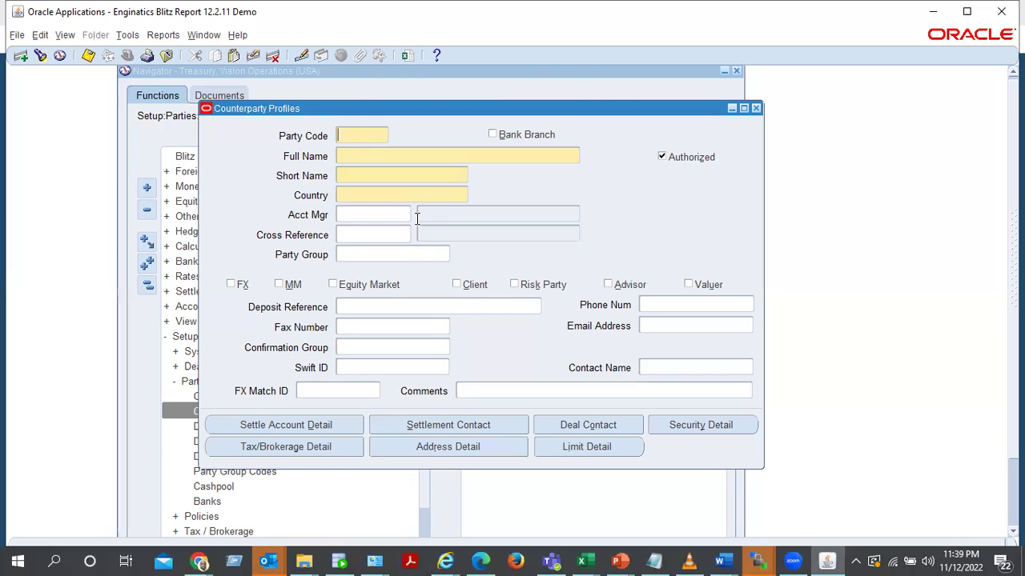
# - Try to query the counterparty profiles by the full name "Upper hill"
pyautogui.hotkey('ctrl', 'F11')
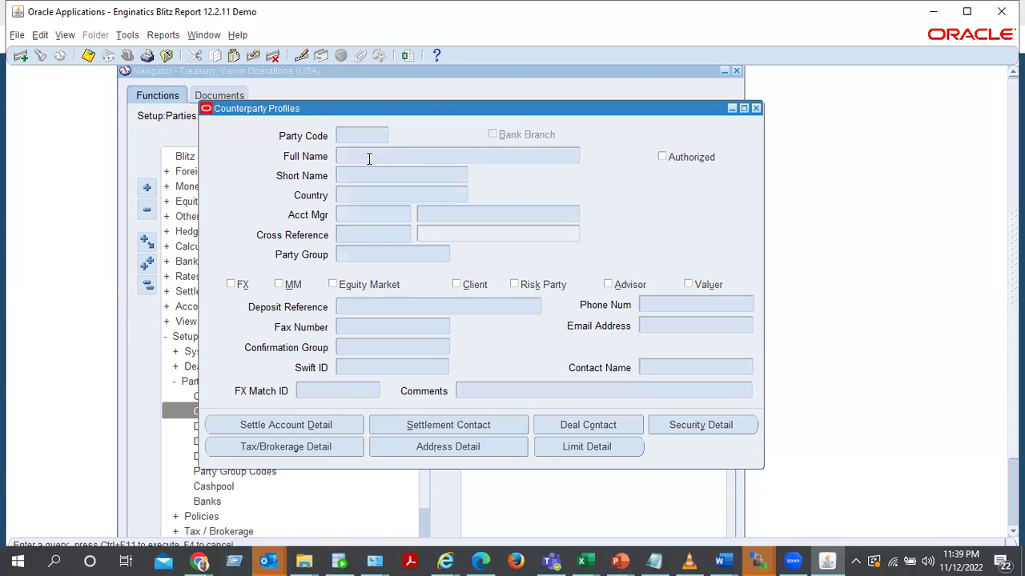
pyautogui.click(373, 156)
pyautogui.write('Upper hill')
pyautogui.hotkey('ctrl', 'F11')
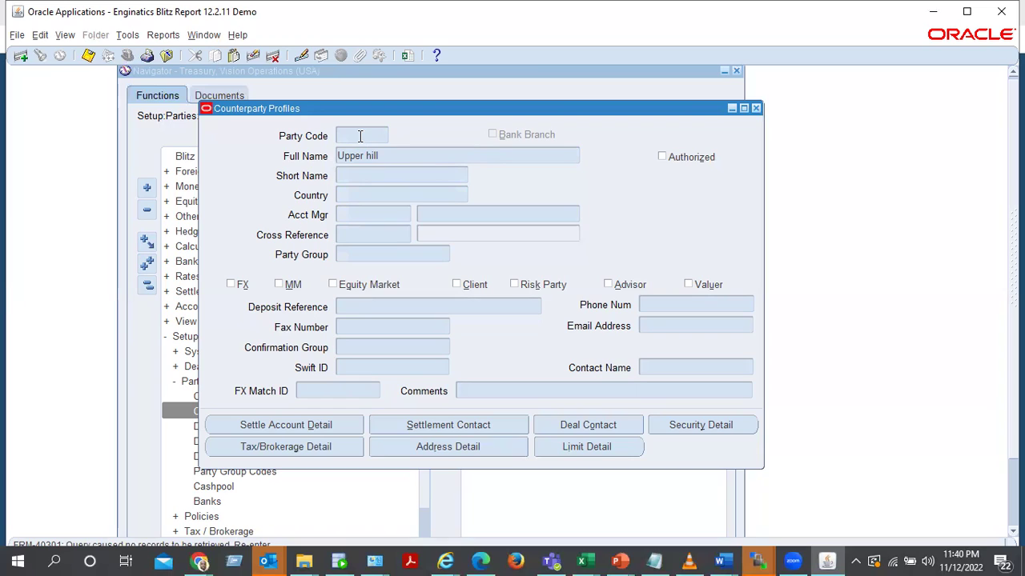
# - Add the party code ECO to the counterparty query criteria, dismiss the error dialogs and cancel the query
pyautogui.write('ECO')
pyautogui.doubleClick(368, 137)
pyautogui.press('F4')
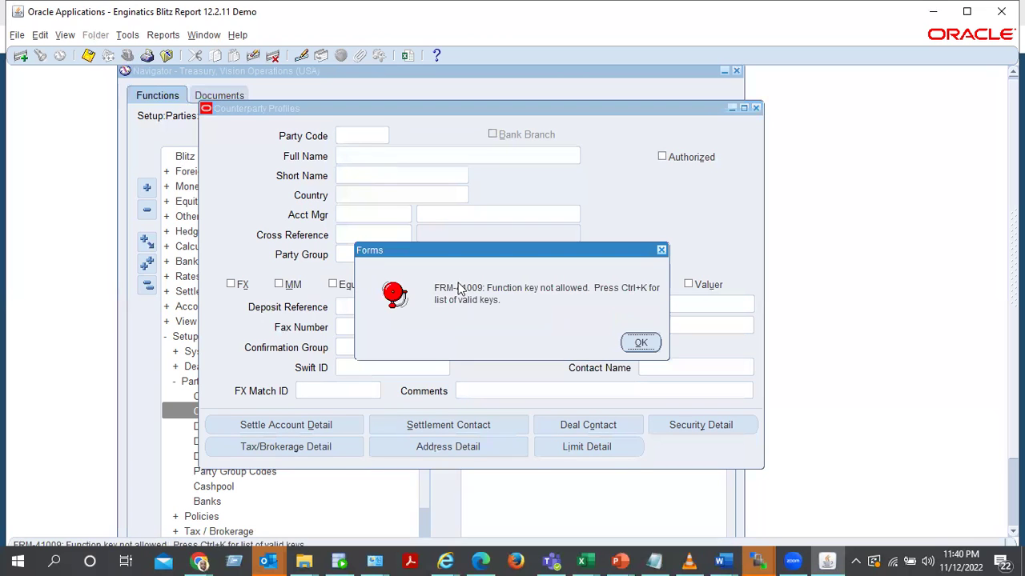
pyautogui.click(641, 344)
pyautogui.click(638, 343)
pyautogui.press('Return')
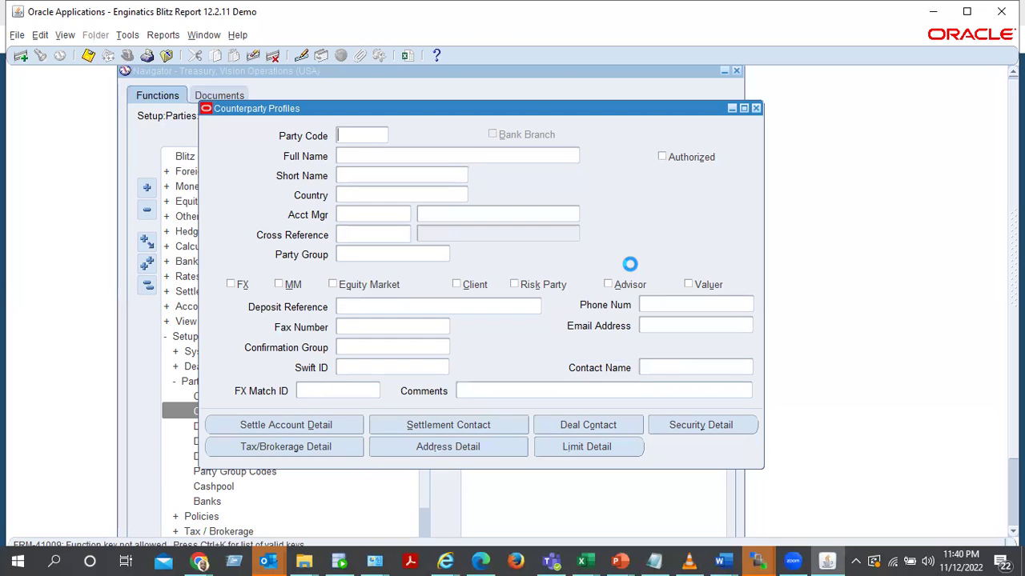
pyautogui.click(640, 342)
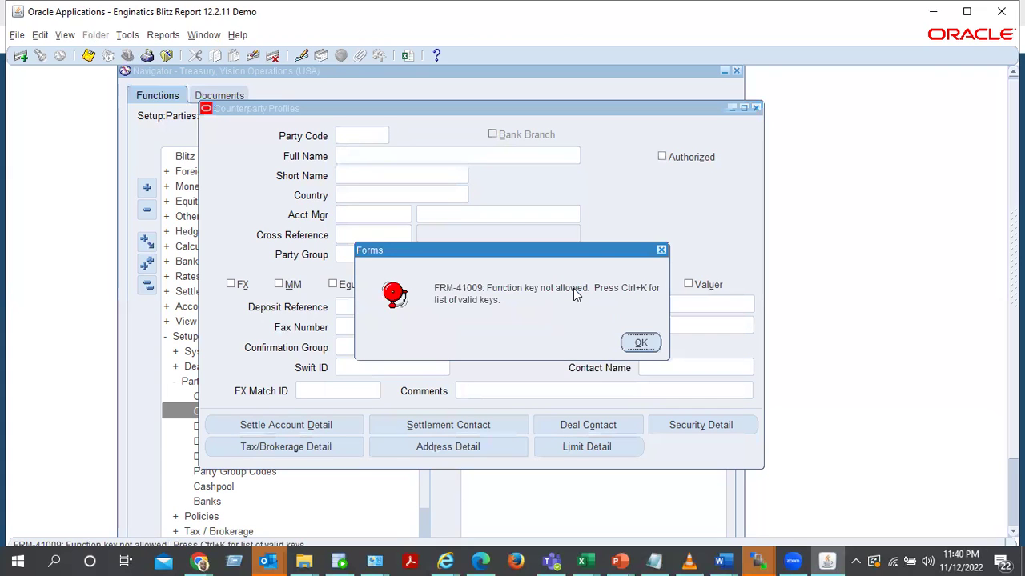
pyautogui.press('Return')
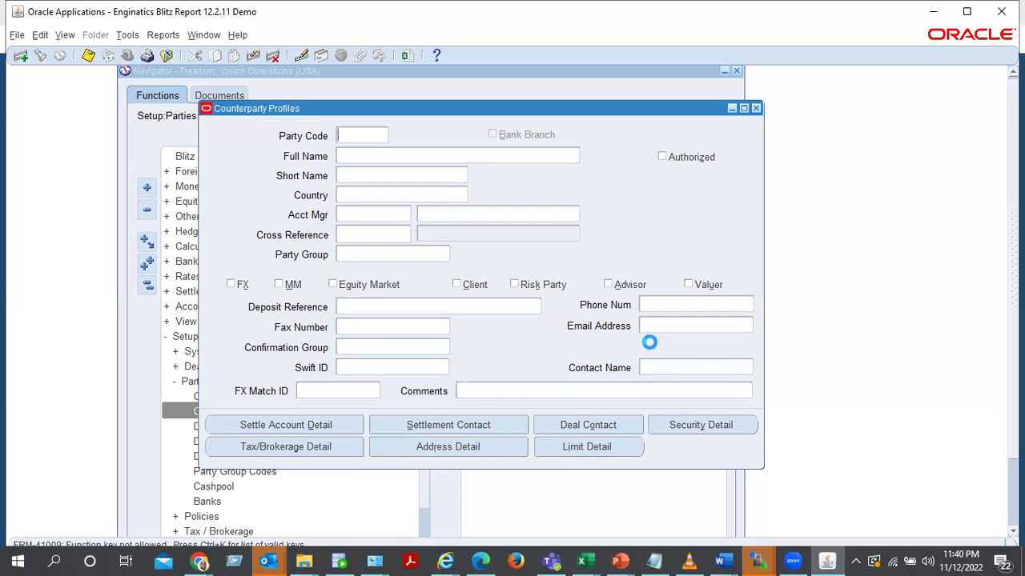
pyautogui.press('Return')
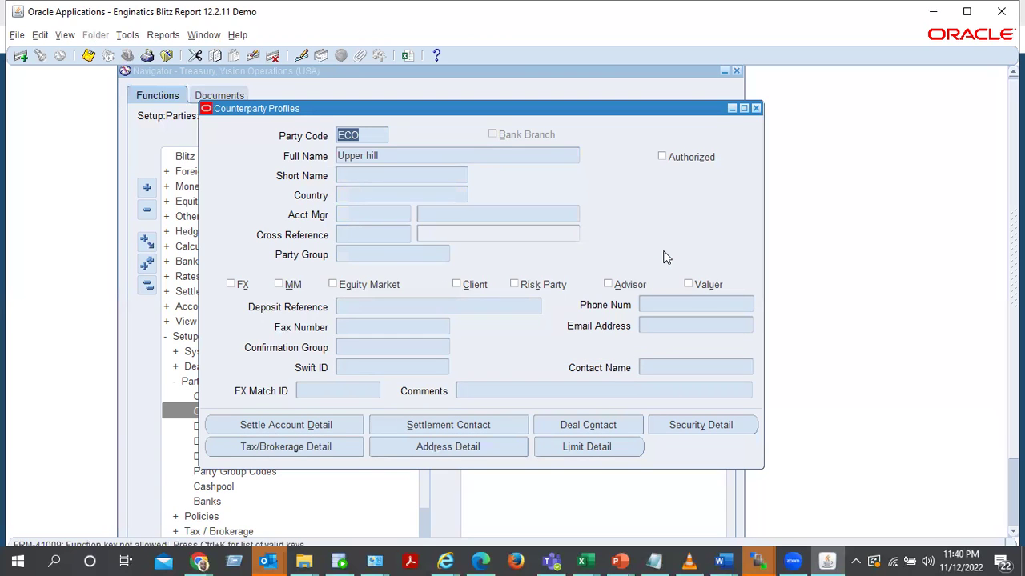
pyautogui.press('F4')
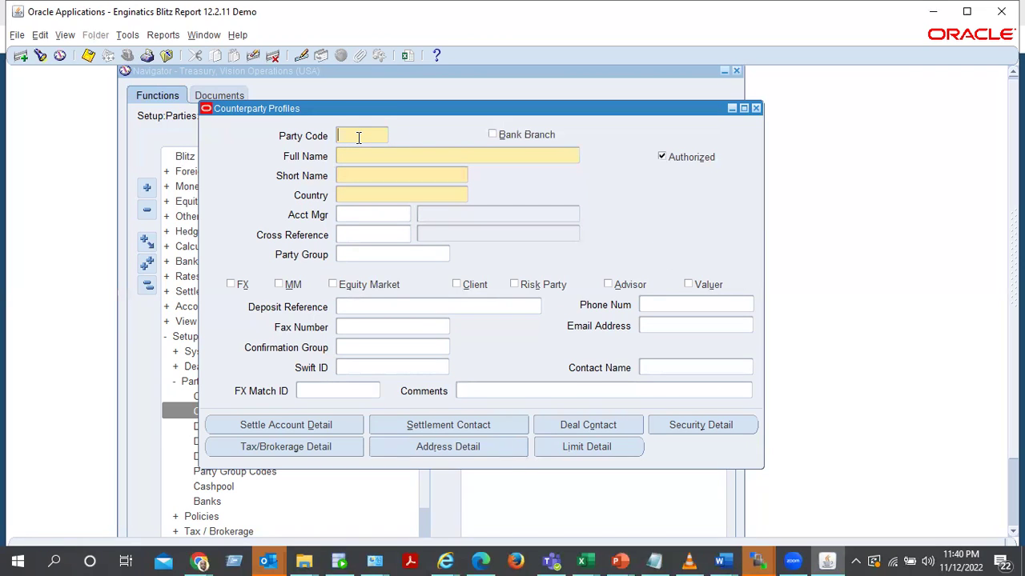
# - Query the counterparty profiles by the full name "Upper Hill"
pyautogui.press('F11')
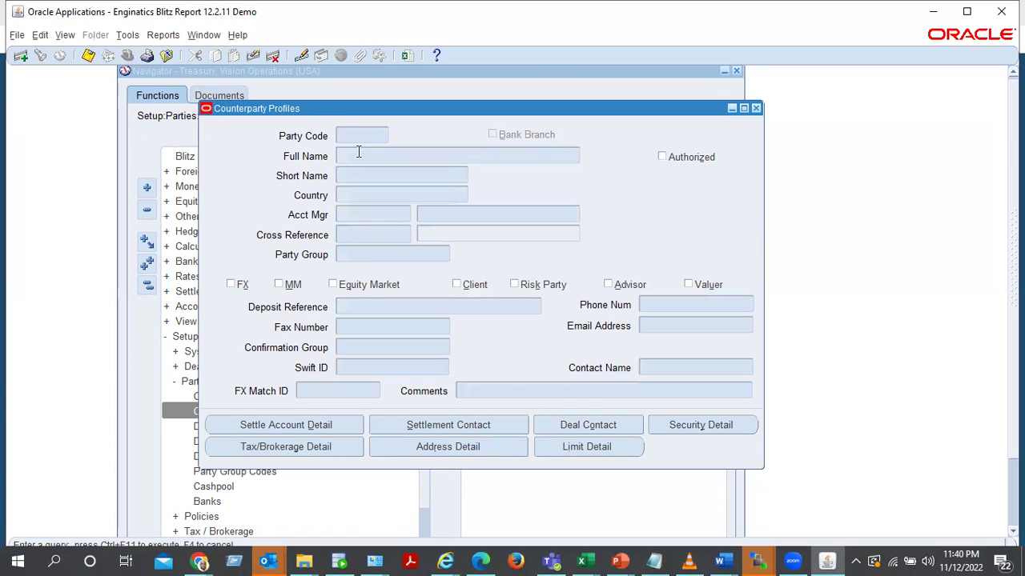
pyautogui.click(366, 157)
pyautogui.write('Upper Hill')
pyautogui.hotkey('ctrl', 'F11')
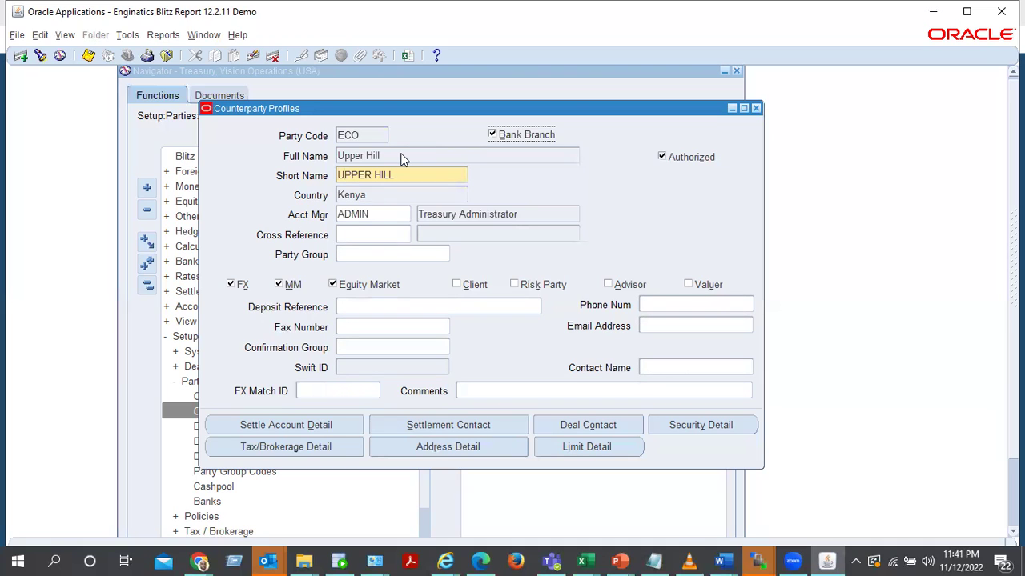
# - Try to query the counterparty profiles by the full name CBD
pyautogui.press('F11')
pyautogui.click(354, 156)
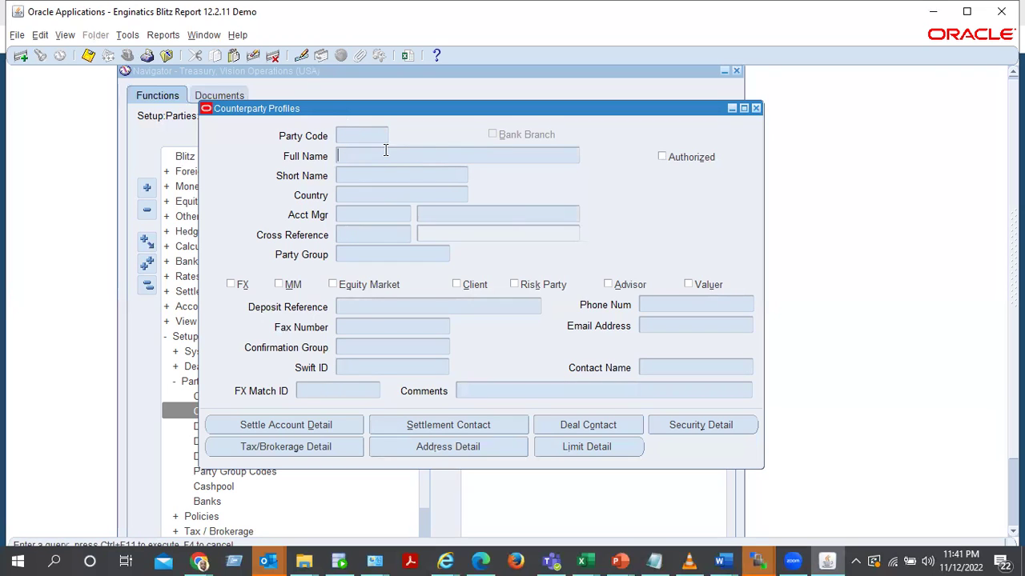
pyautogui.write('CBD')
pyautogui.hotkey('ctrl', 'F11')
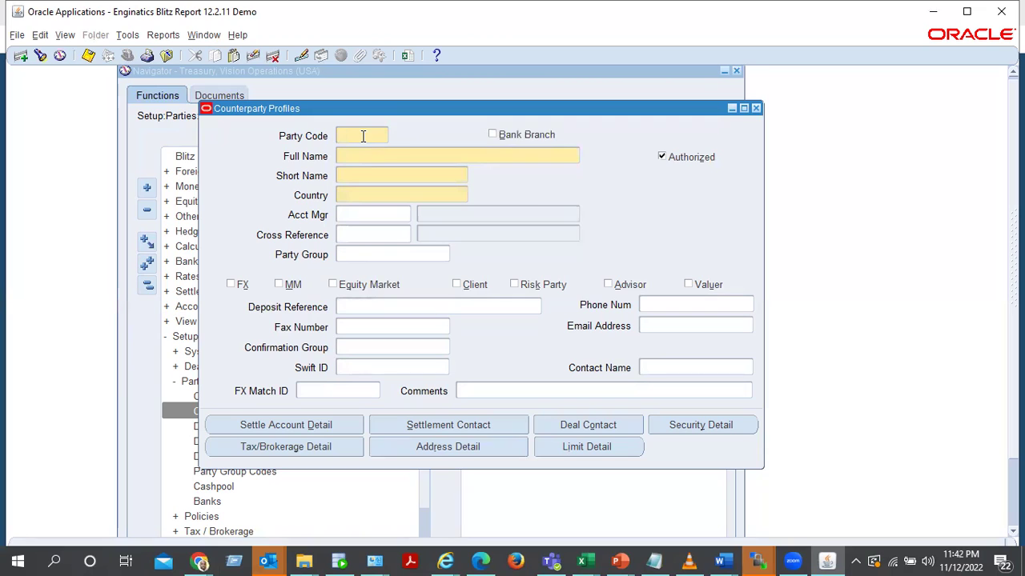
# - Try to assign the party code ECO to the new counterparty profile and dismiss the error dialogs
pyautogui.write('ECO')
pyautogui.click(362, 156)
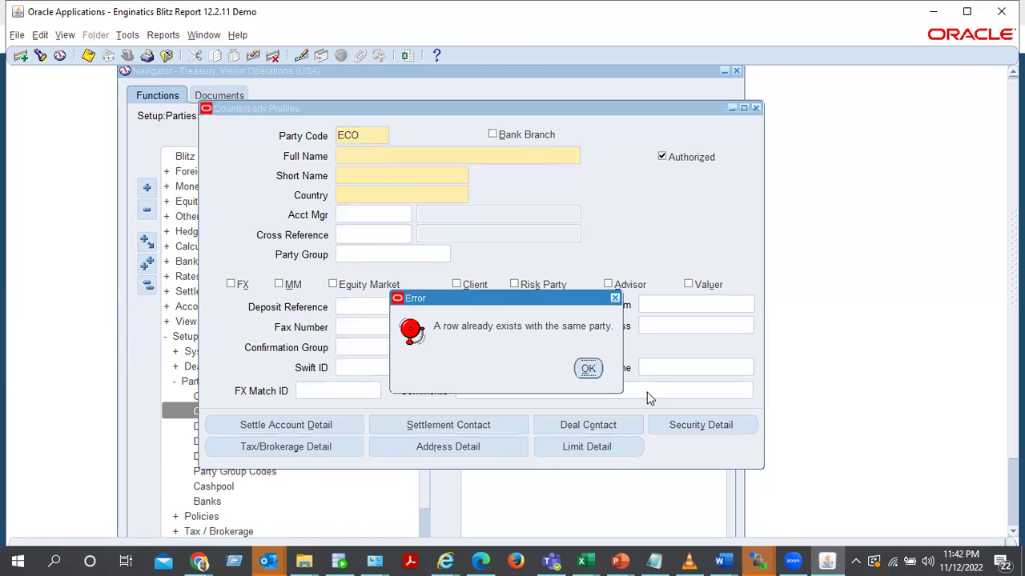
pyautogui.click(590, 371)
pyautogui.click(374, 156)
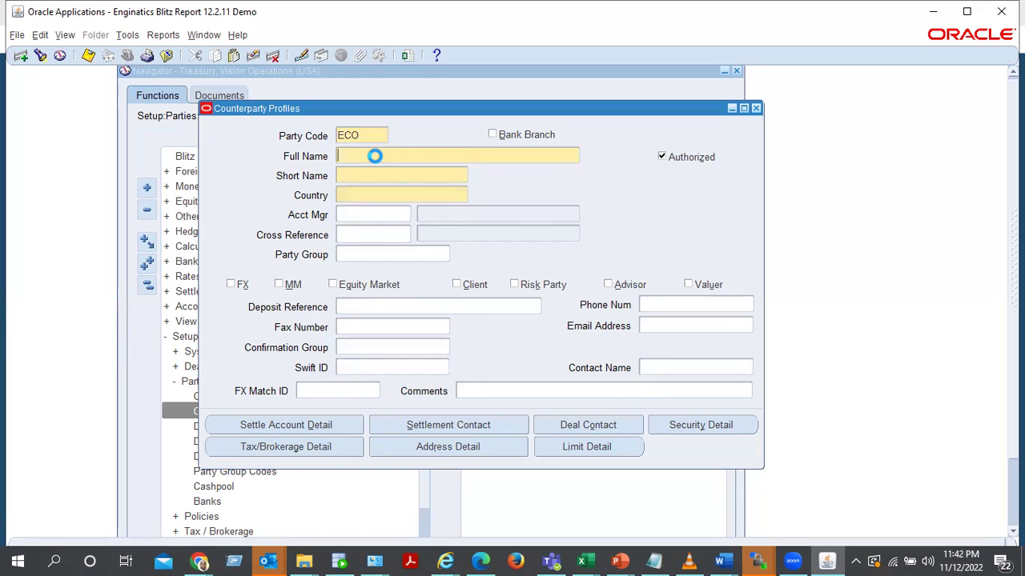
pyautogui.click(588, 368)
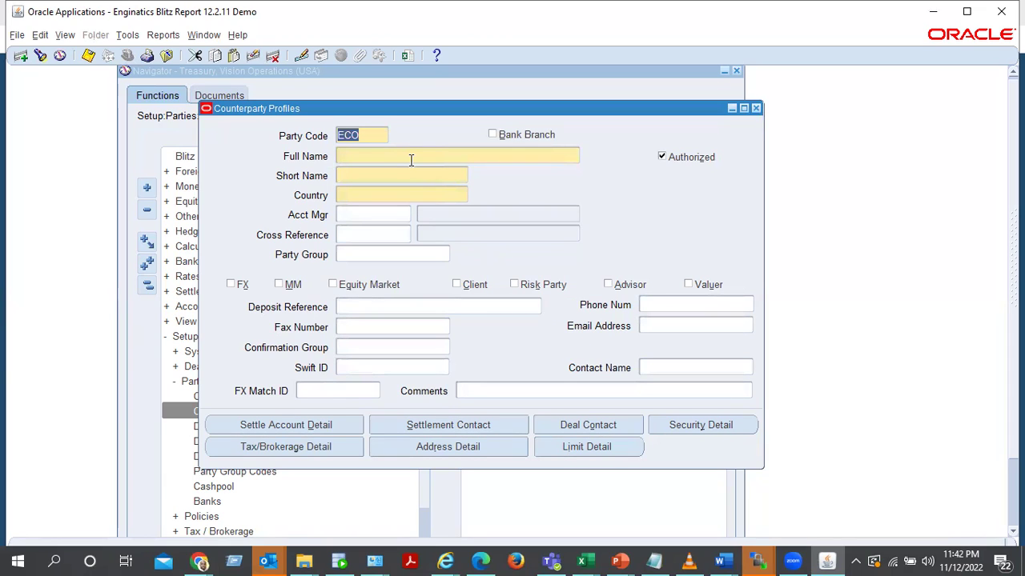
# - Replace the new counterparty's party code with ECO1
pyautogui.press('Delete')
pyautogui.write('EC01')
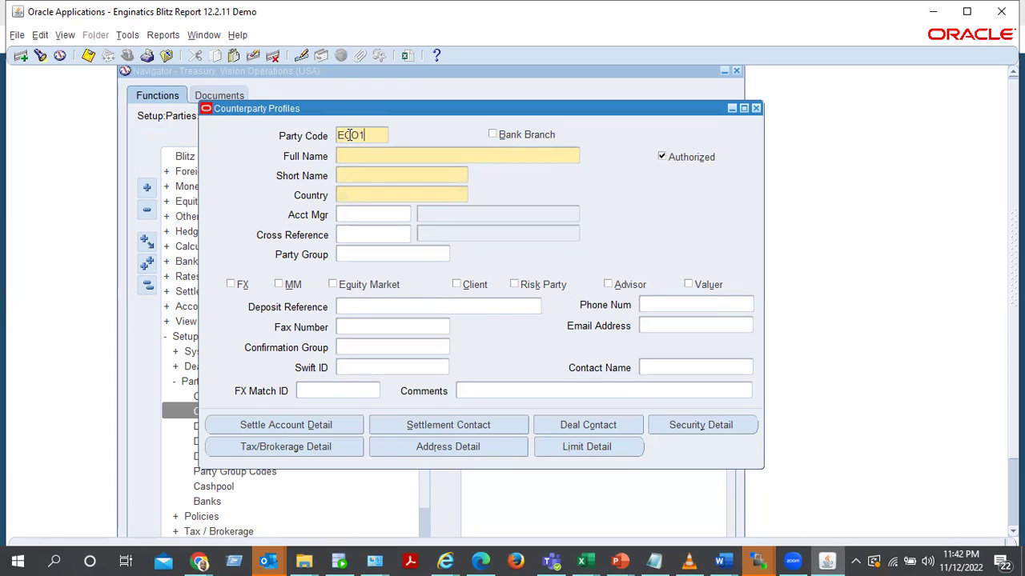
pyautogui.click(349, 135)
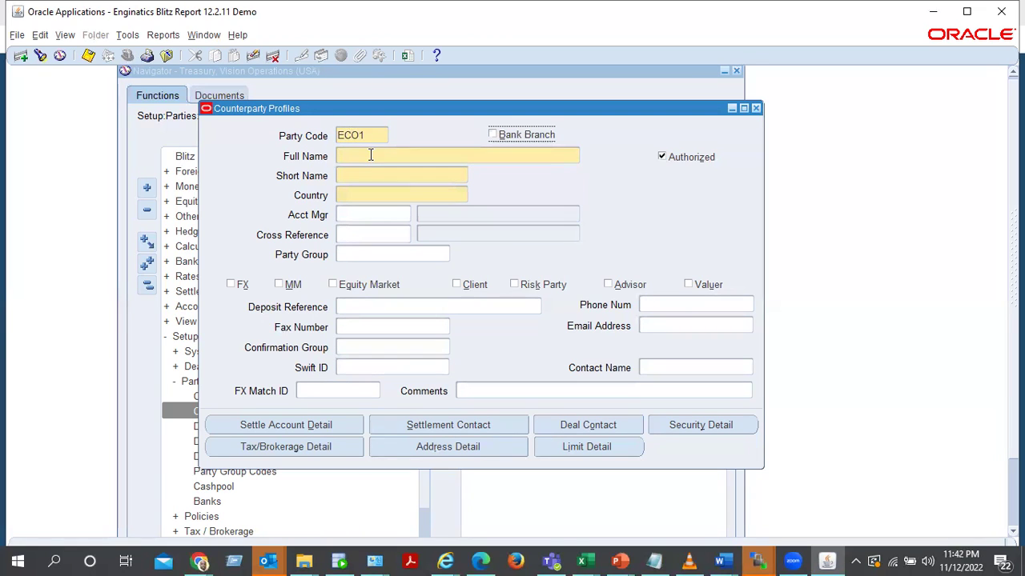
# - Mark the counterparty as a bank branch, accept the overwrite of its information, and choose CBD as the full name
pyautogui.click(492, 133)
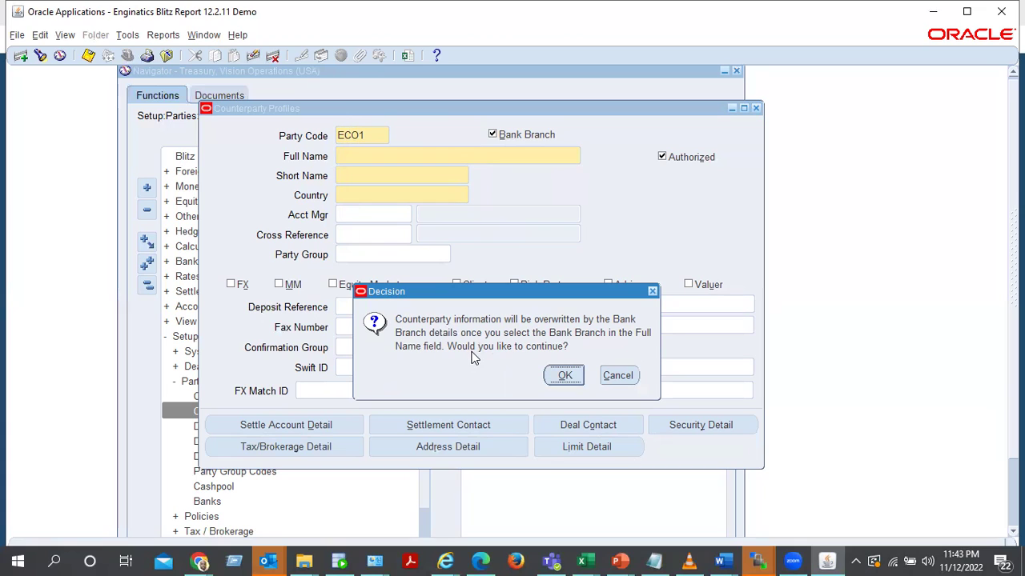
pyautogui.click(565, 375)
pyautogui.click(441, 156)
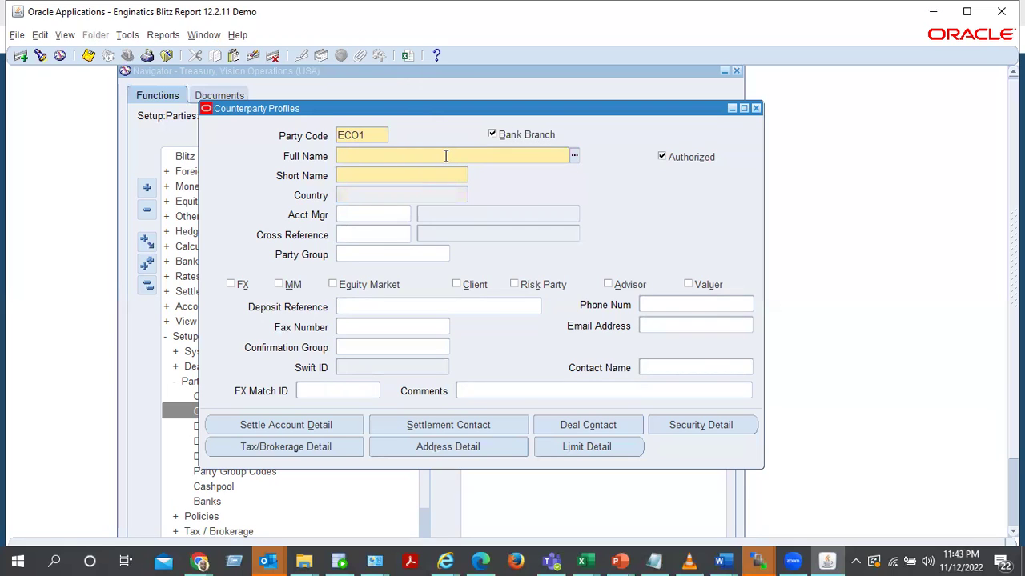
pyautogui.write('CBD')
pyautogui.press('Tab')
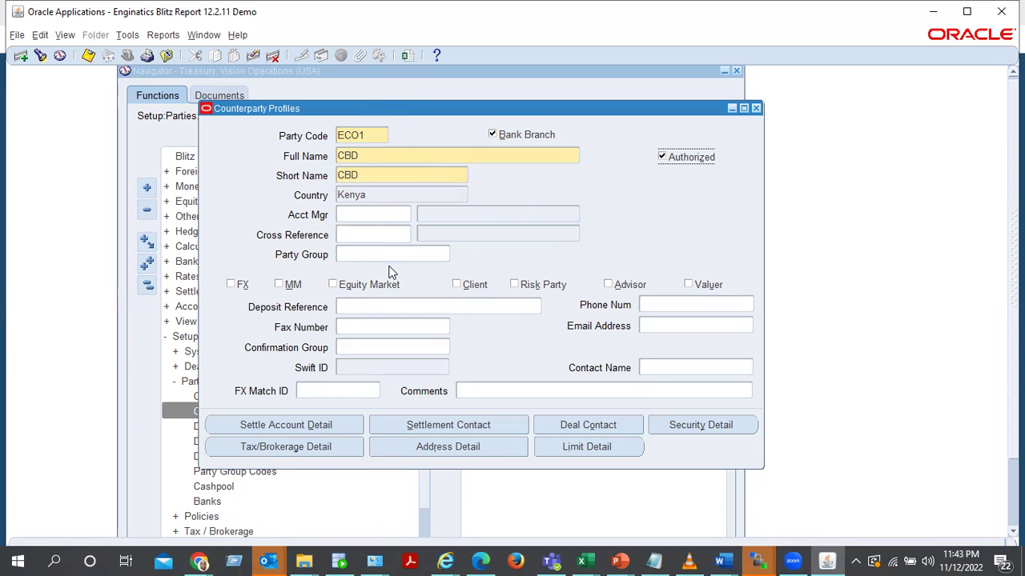
# - Review the PowerPoint slides on internal, external and bank counterparties, and return to the counterparty profile in Oracle Applications
pyautogui.hotkey('alt', 'Tab')
pyautogui.hotkey('alt', 'Tab')
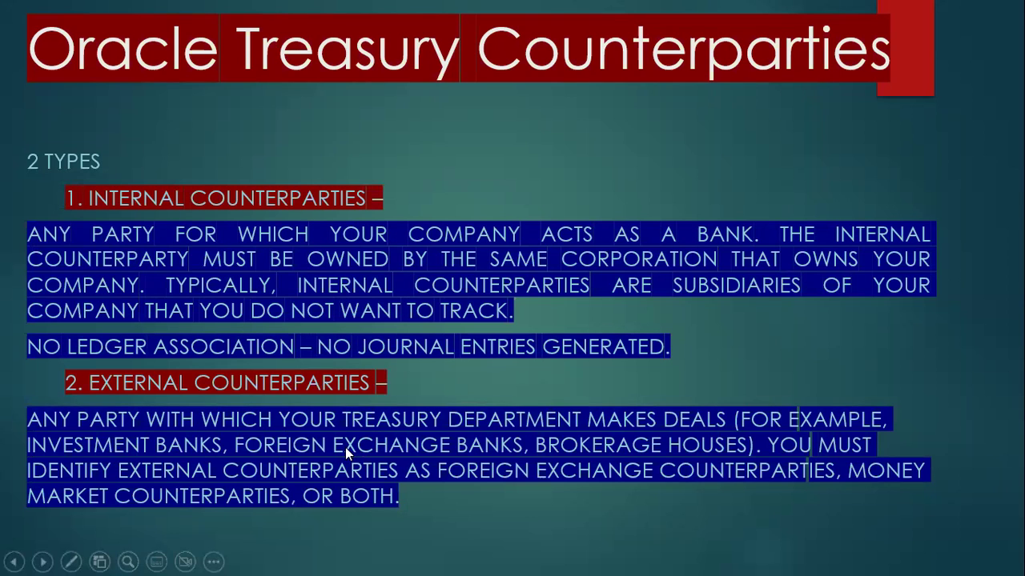
pyautogui.press('Right')
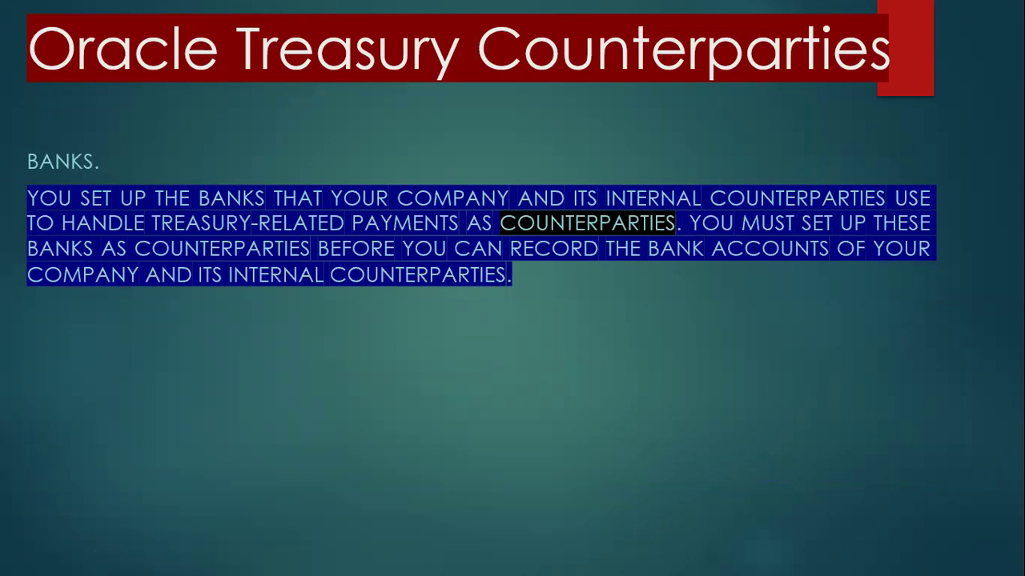
pyautogui.press('Left')
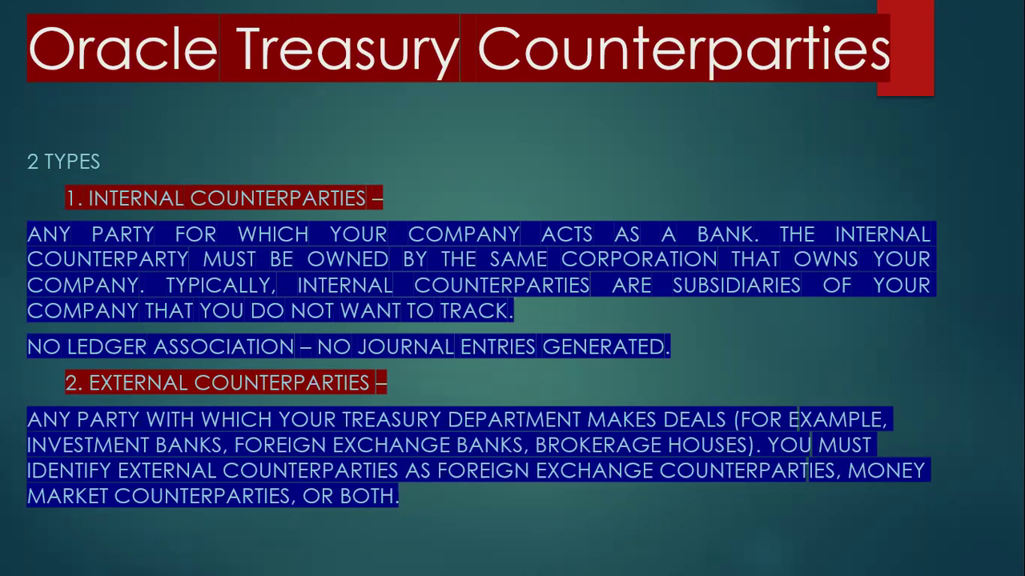
pyautogui.hotkey('alt', 'Tab')
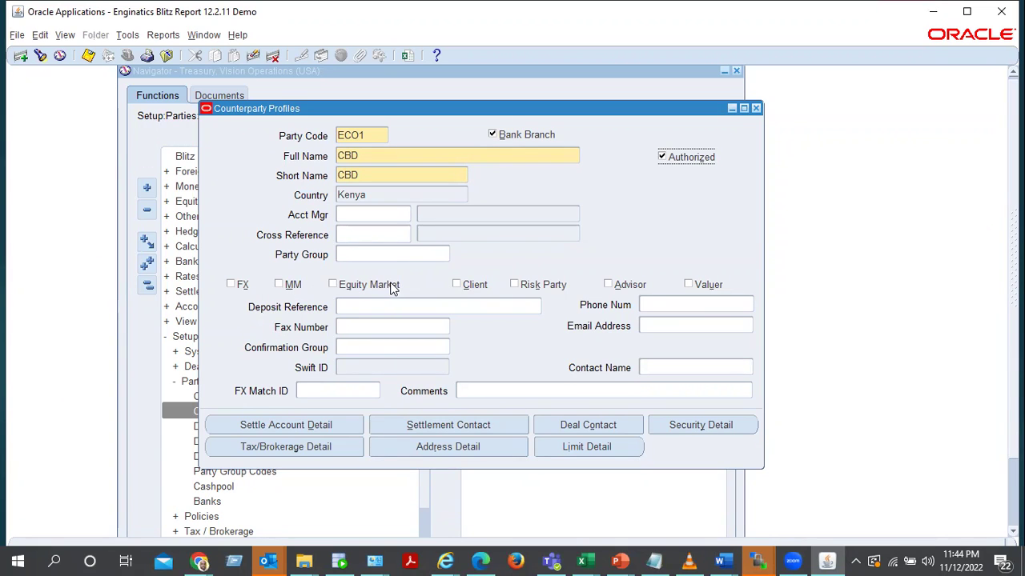
# - Enable FX, MM and Equity Market for the CBD counterparty, save the profile and maximize the application window
pyautogui.click(231, 285)
pyautogui.click(279, 287)
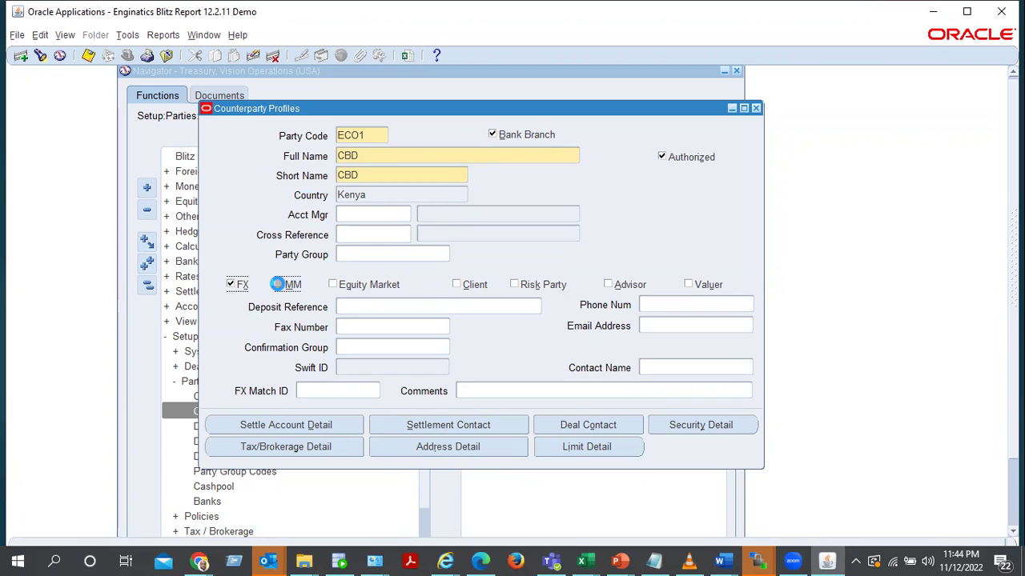
pyautogui.click(375, 286)
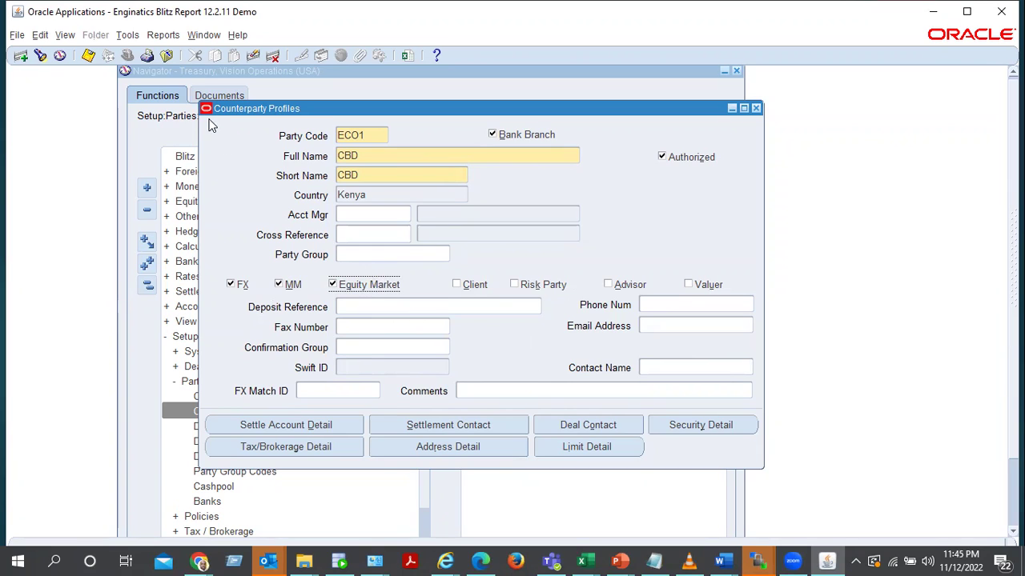
pyautogui.click(88, 55)
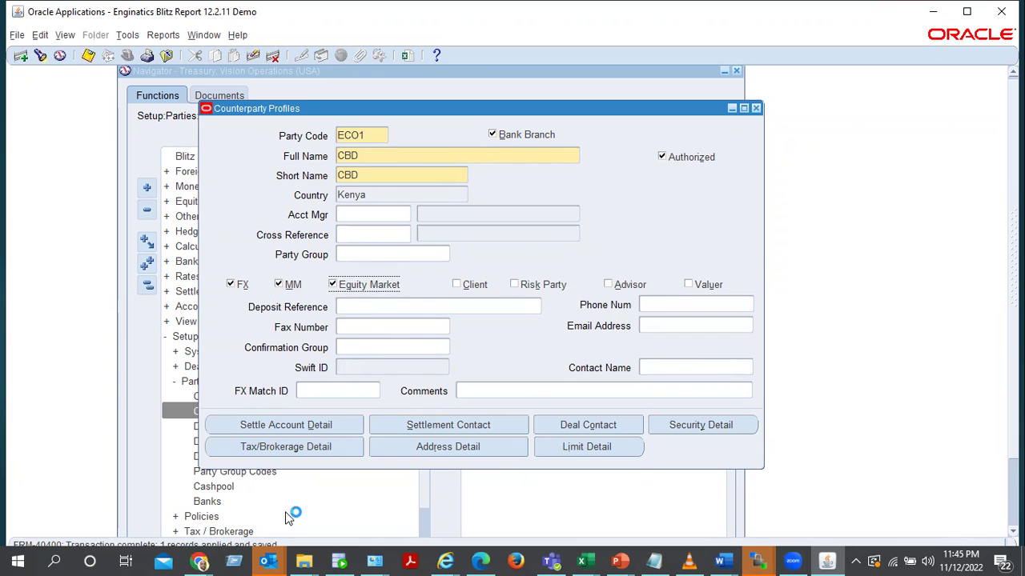
pyautogui.click(968, 14)
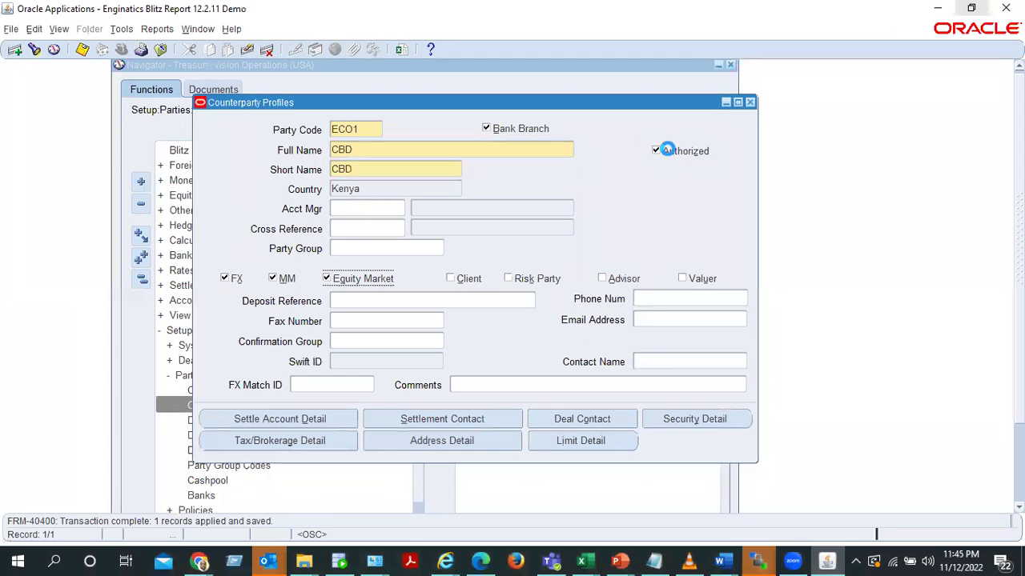
# - Open the counterparty's settlement account details and fill in the account number copied from the Notepad notes
pyautogui.click(278, 421)
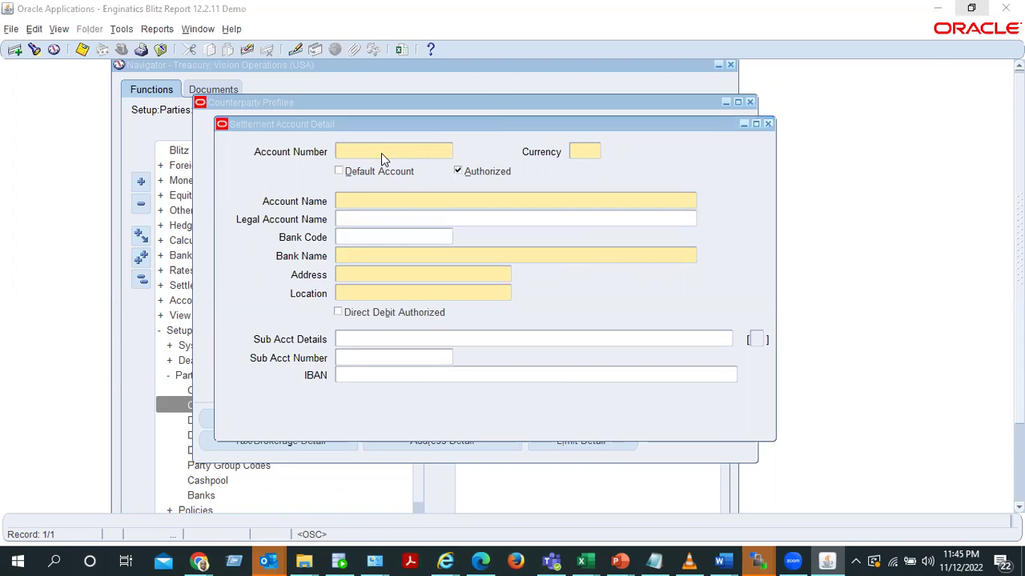
pyautogui.hotkey('alt', 'Tab')
pyautogui.hotkey('alt', 'Tab')
pyautogui.hotkey('alt', 'Tab')
pyautogui.hotkey('alt', 'Tab')
pyautogui.hotkey('alt', 'Tab')
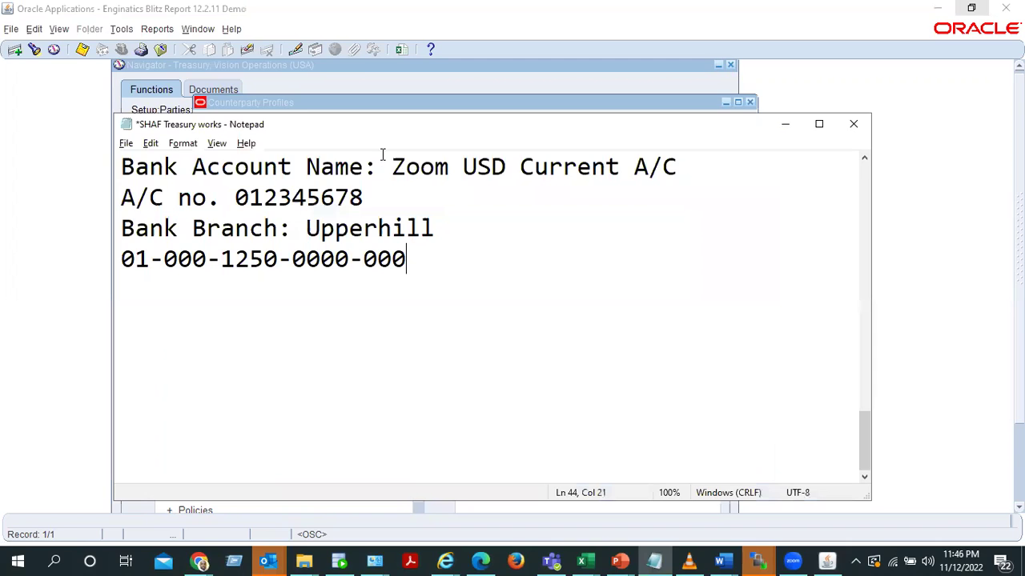
pyautogui.moveTo(365, 196); pyautogui.dragTo(240, 199)
pyautogui.hotkey('ctrl', 'c')
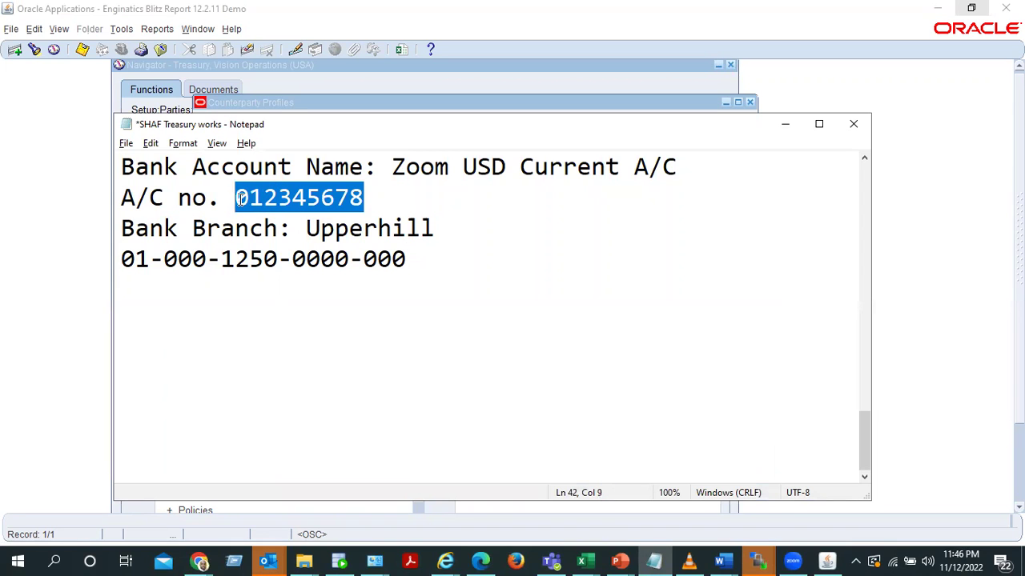
pyautogui.hotkey('alt', 'Tab')
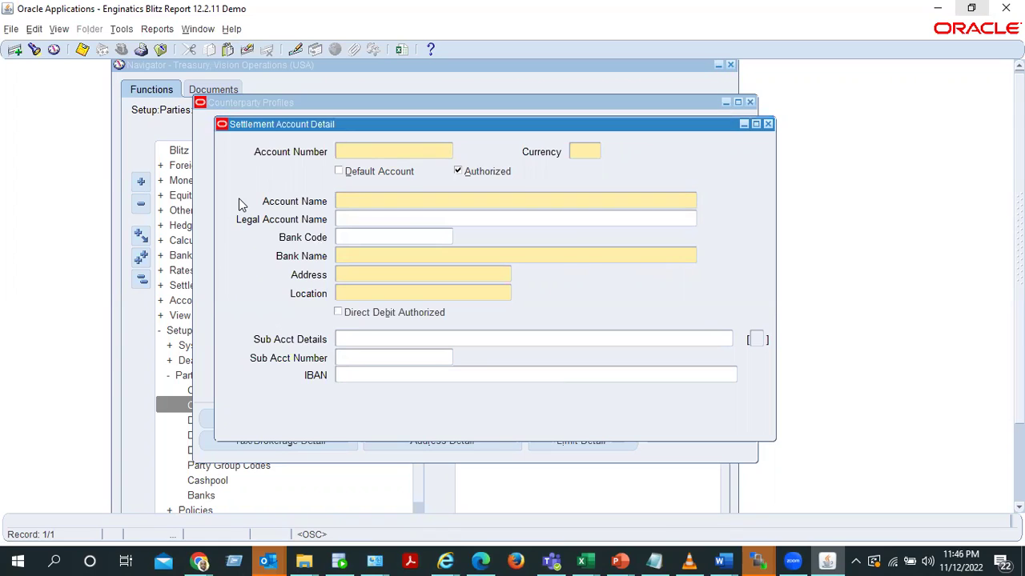
pyautogui.hotkey('ctrl', 'v')
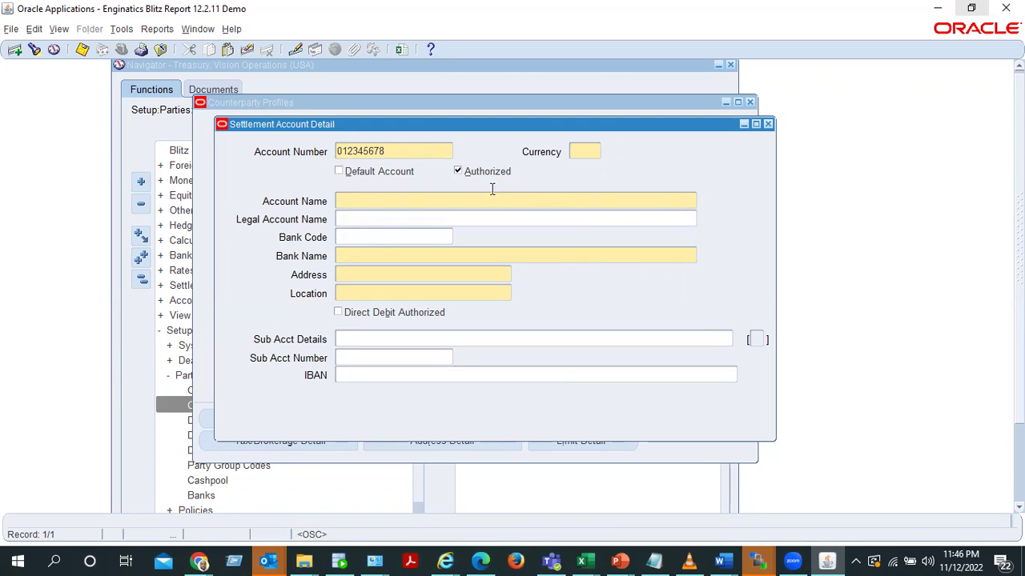
# - Set the settlement account's currency to USD and mark it as the default account
pyautogui.click(578, 151)
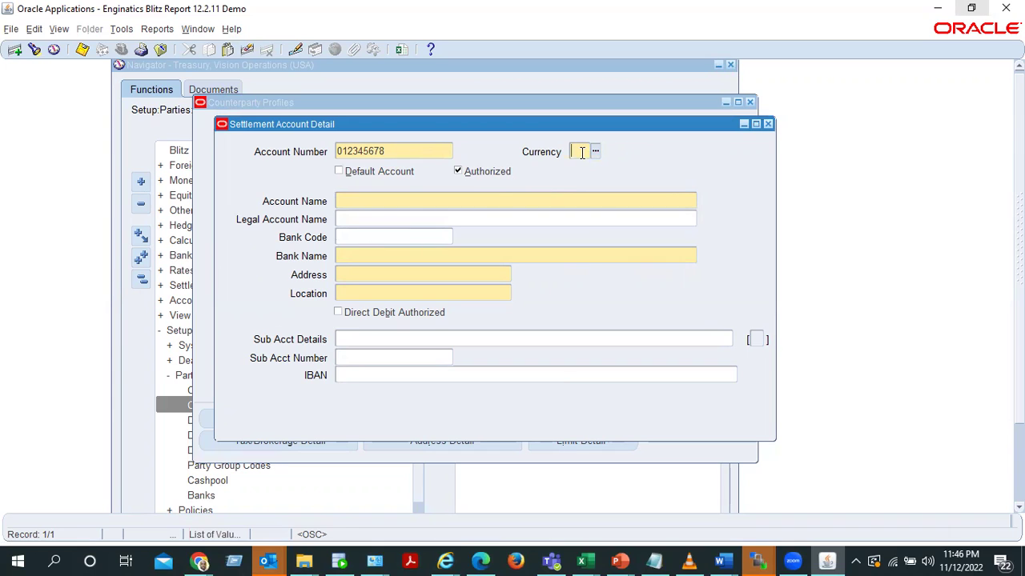
pyautogui.write('KES')
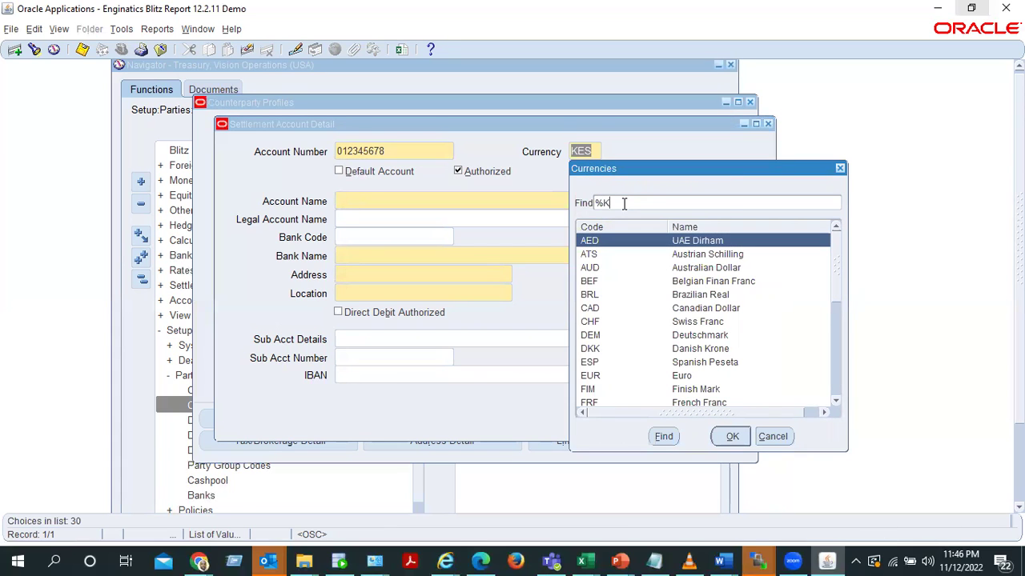
pyautogui.write('USD')
pyautogui.press('Return')
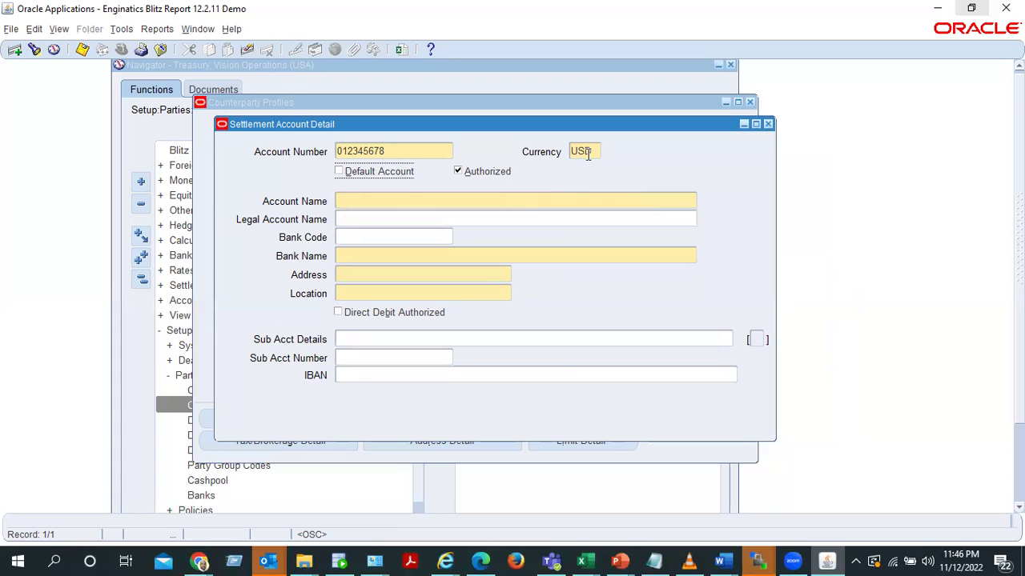
pyautogui.click(339, 173)
# - Set the settlement account's name to "Zoom USD Current A/C", copied from the Notepad notes
pyautogui.click(378, 201)
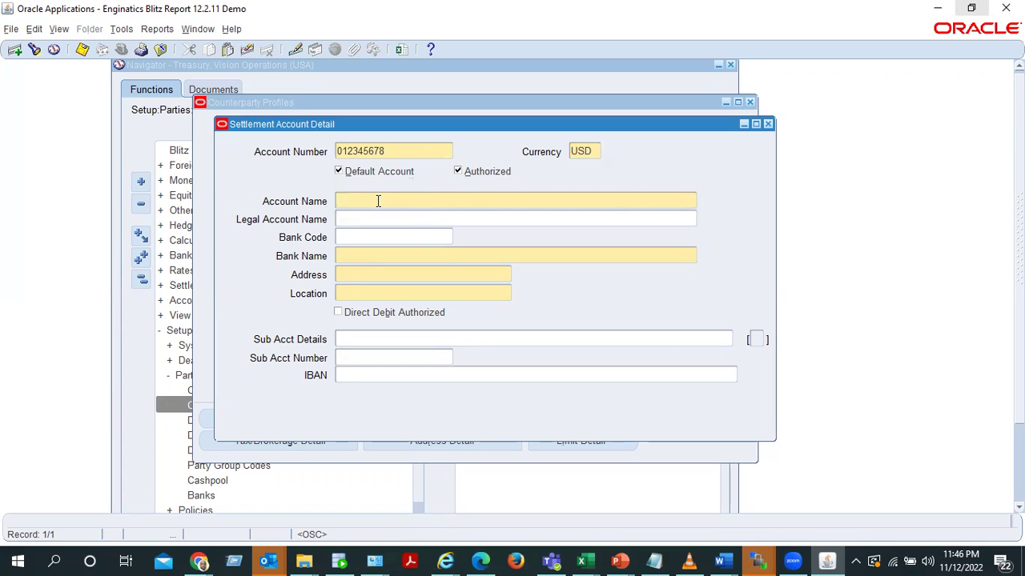
pyautogui.hotkey('alt', 'Tab')
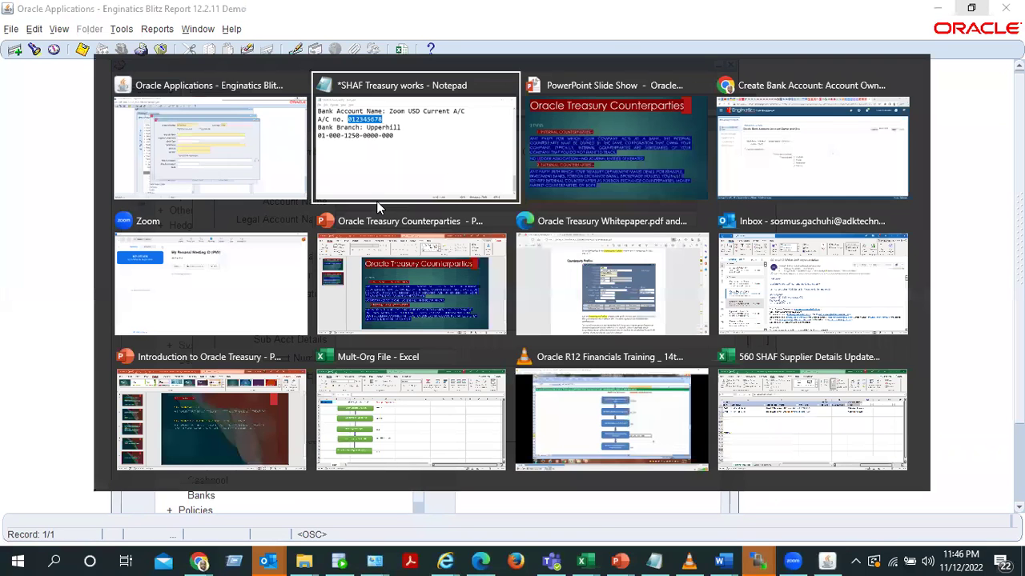
pyautogui.moveTo(393, 166); pyautogui.dragTo(685, 177)
pyautogui.hotkey('ctrl', 'c')
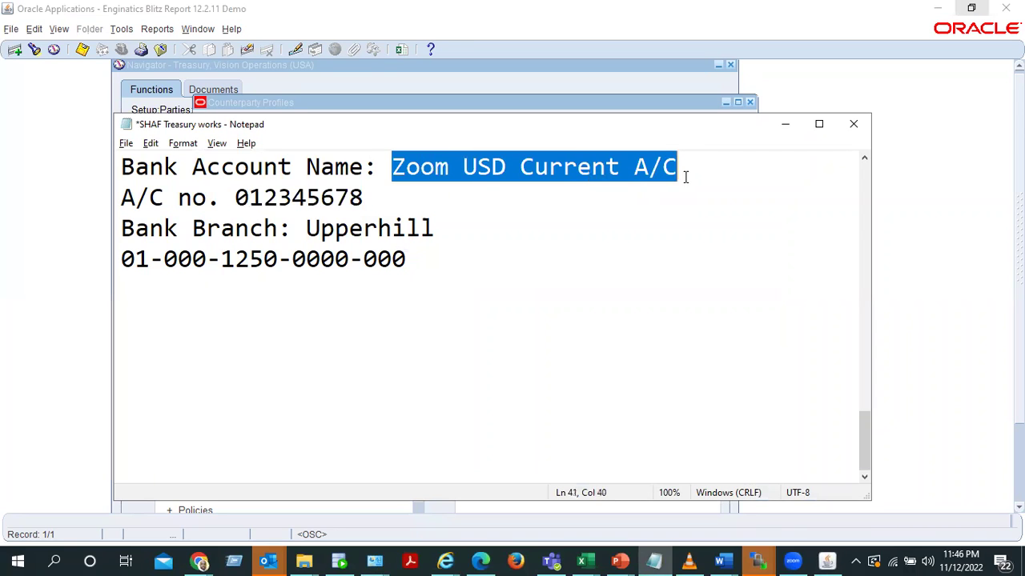
pyautogui.hotkey('alt', 'Tab')
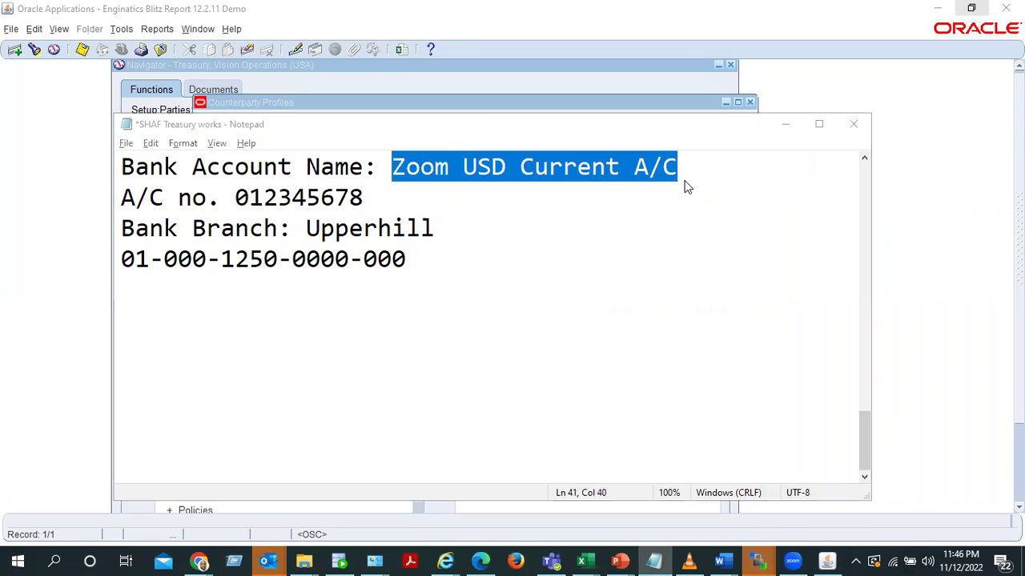
pyautogui.hotkey('ctrl', 'v')
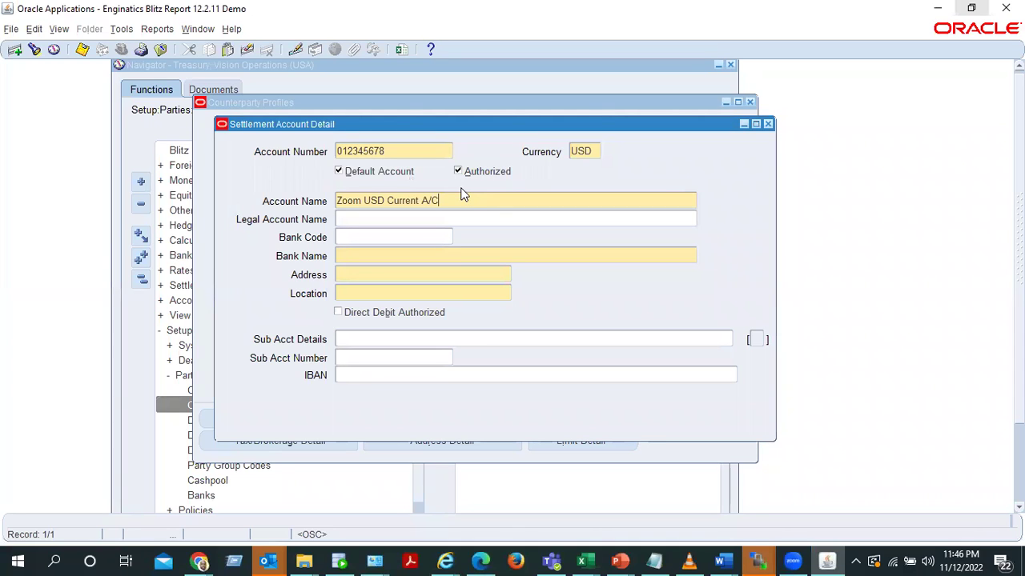
# - Enter bank name Eco Bank, address Nairobi and location Kenya for the settlement account, and close its form and the counterparty profile
pyautogui.click(383, 257)
pyautogui.write('Eco Bank')
pyautogui.click(386, 275)
pyautogui.write('Nairobi')
pyautogui.click(361, 293)
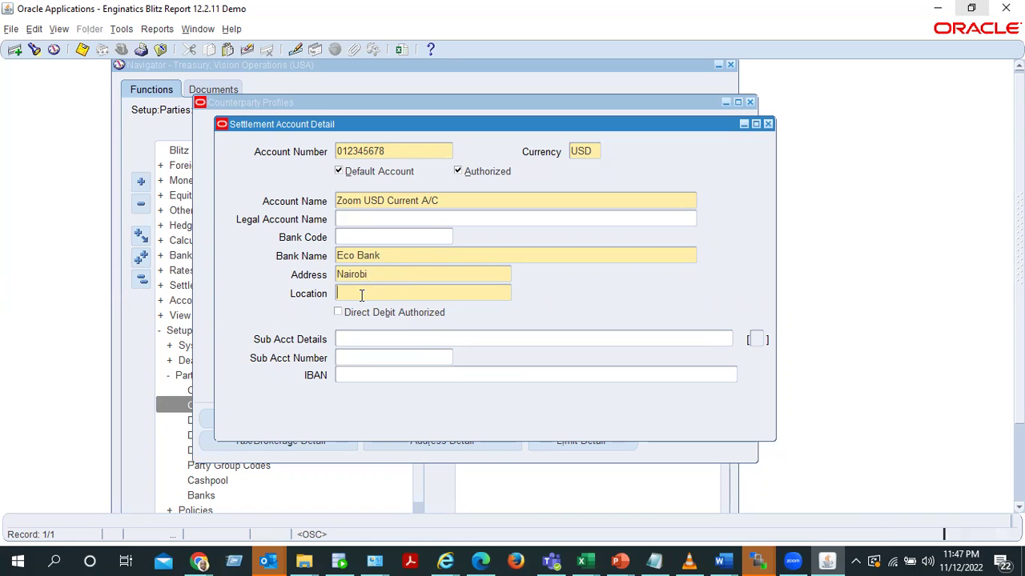
pyautogui.write('Kenya')
pyautogui.click(767, 125)
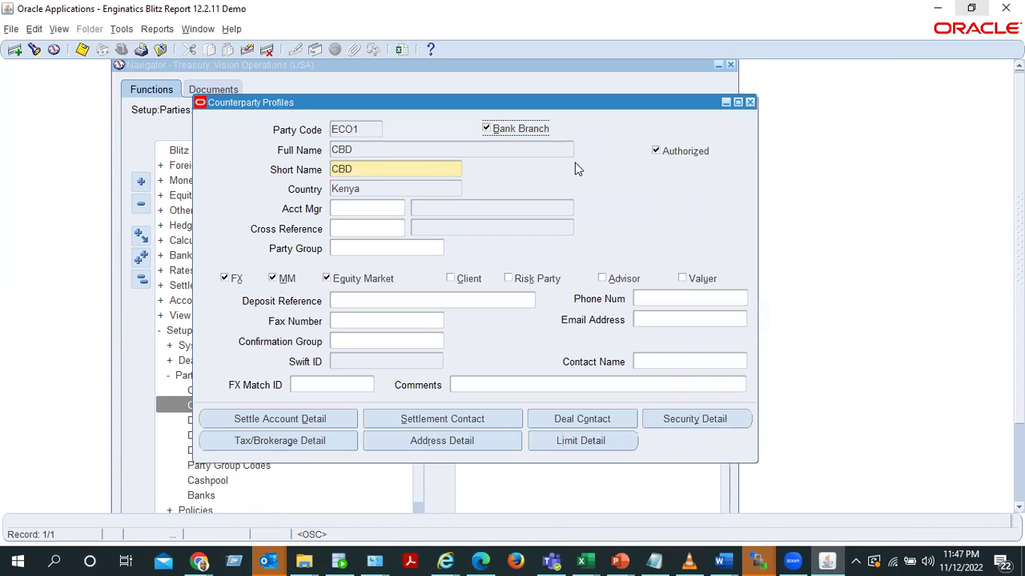
pyautogui.click(749, 103)
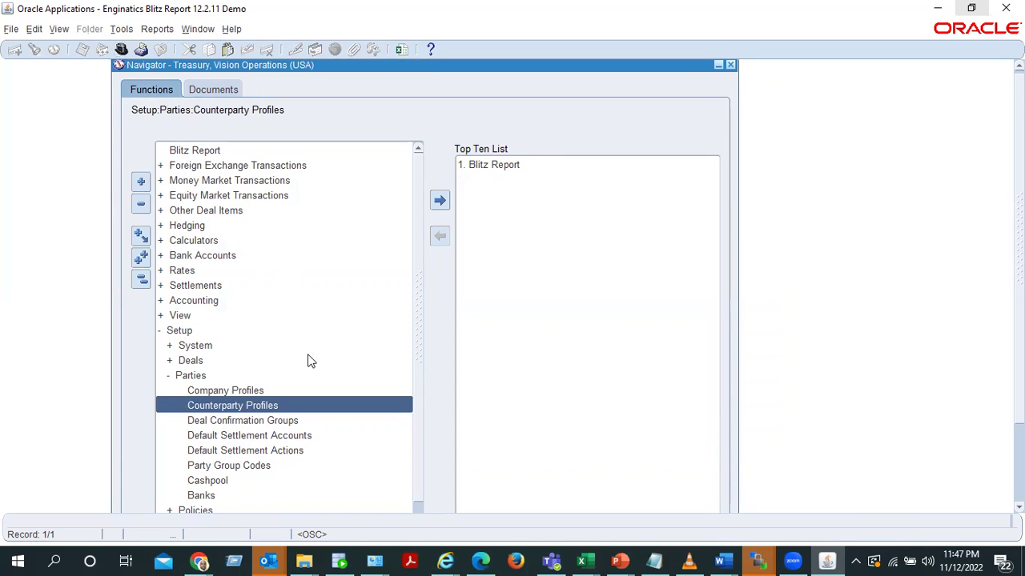
# - Switch to Cash Management in Chrome and cancel creating the bank account for Eco Bank's Upper Hill branch
pyautogui.hotkey('alt', 'Tab')
pyautogui.press('Tab')
pyautogui.press('Tab')
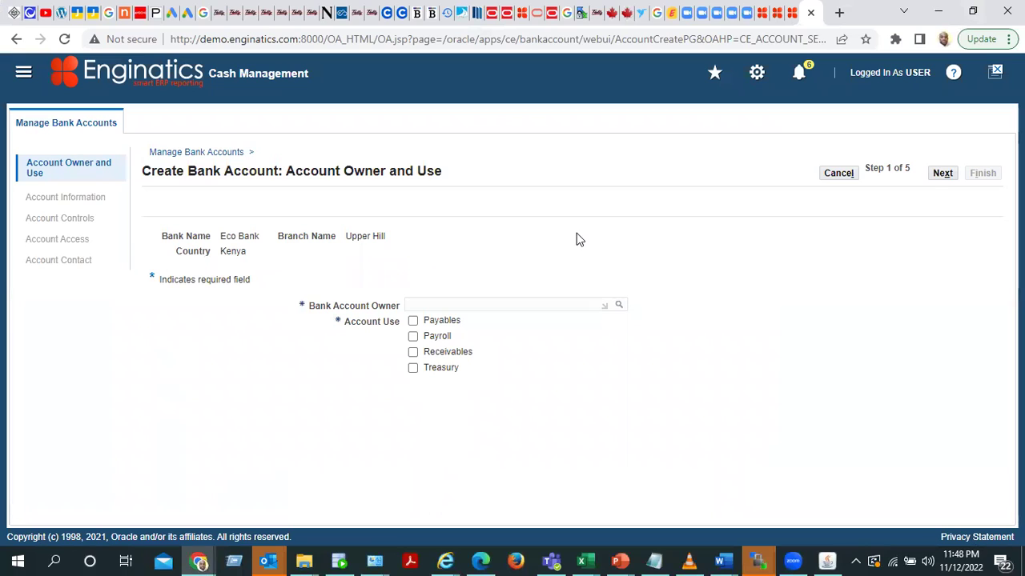
pyautogui.click(836, 176)
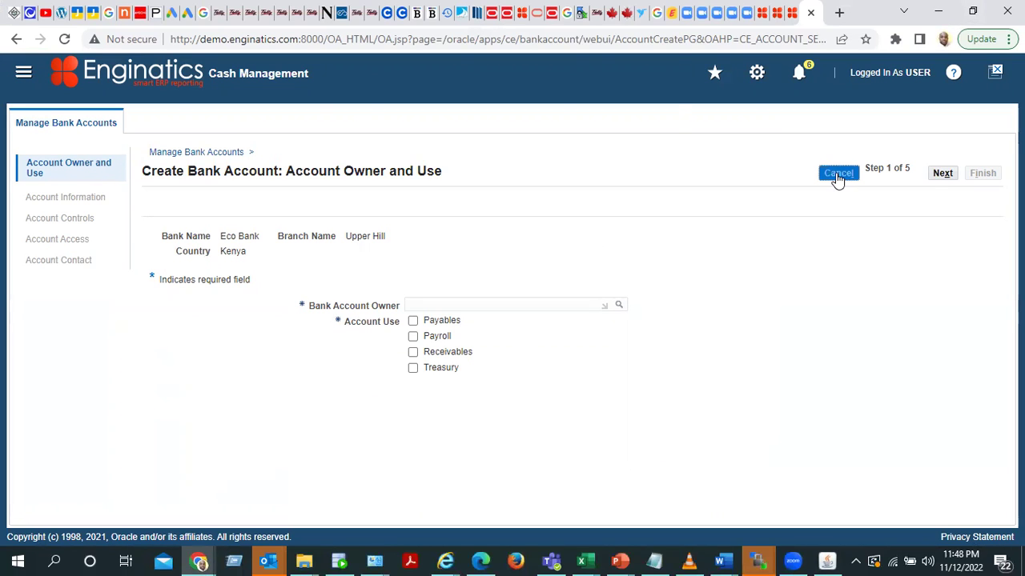
pyautogui.click(580, 157)
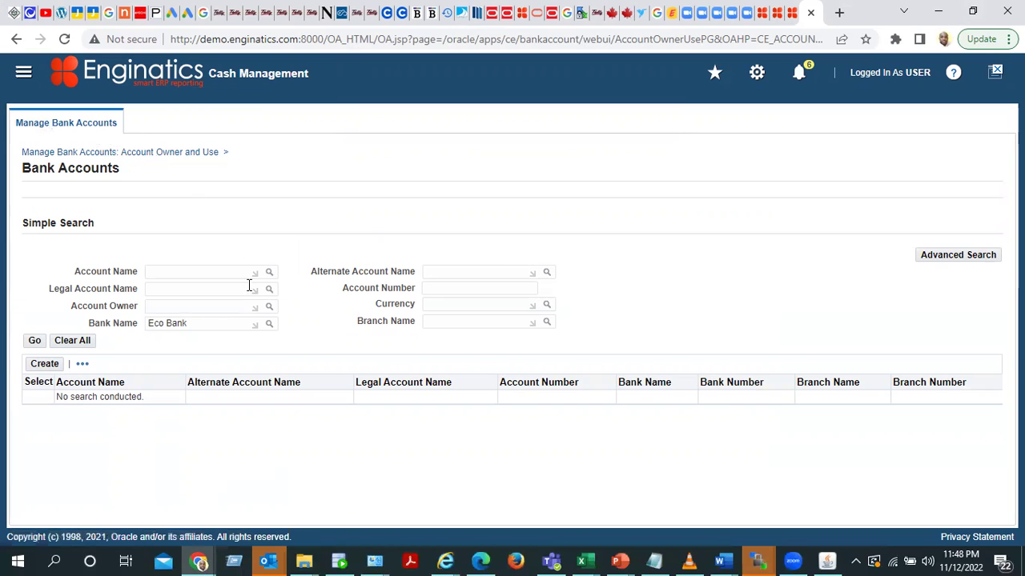
# - Switch to Oracle Applications and change the responsibility to Cash Management, Vision Operations (USA)
pyautogui.click(828, 560)
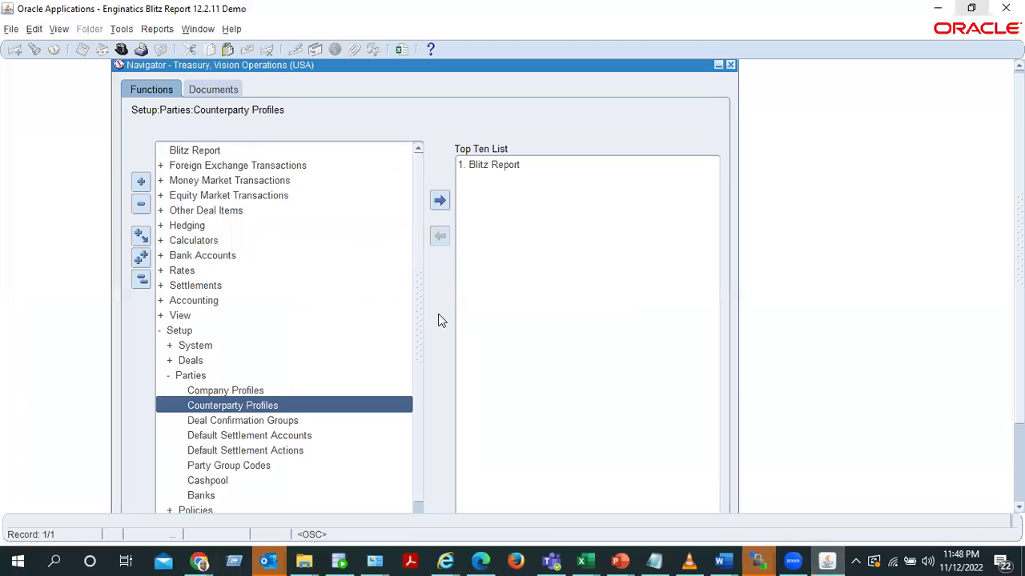
pyautogui.click(120, 48)
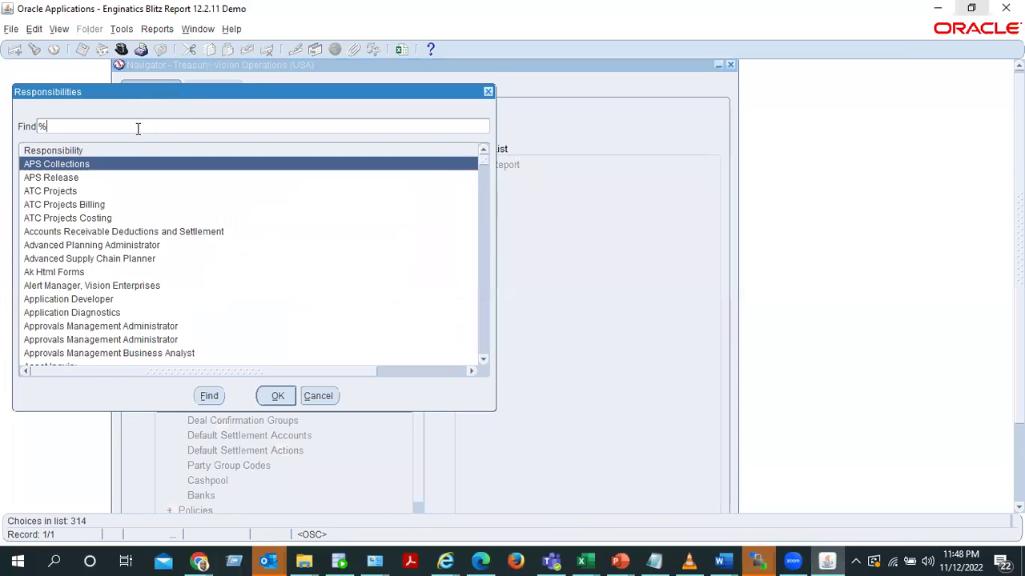
pyautogui.write('Cas')
pyautogui.press('BackSpace')
pyautogui.press('BackSpace')
pyautogui.write('anagement%')
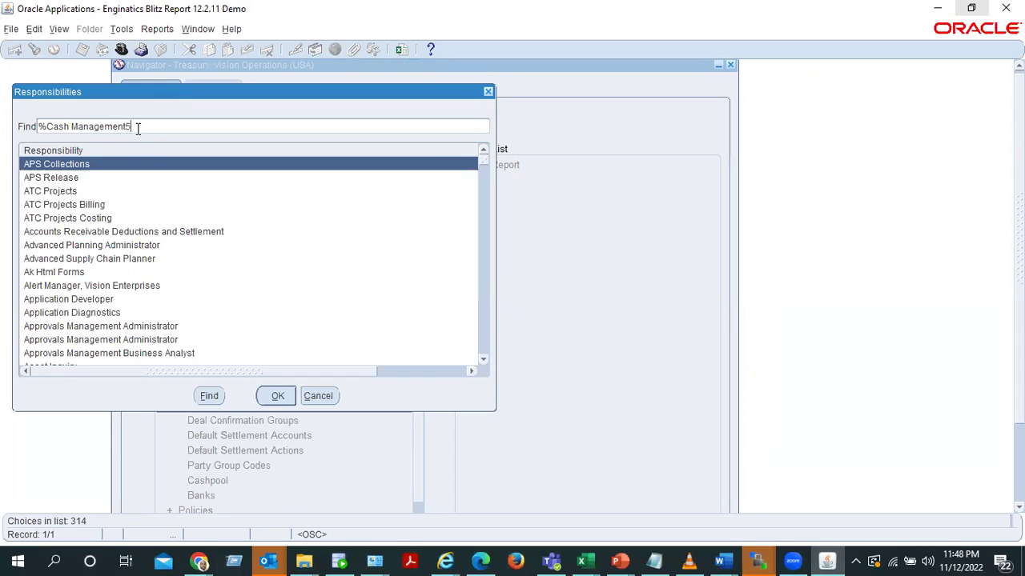
pyautogui.press('Return')
pyautogui.press('BackSpace')
pyautogui.press('Return')
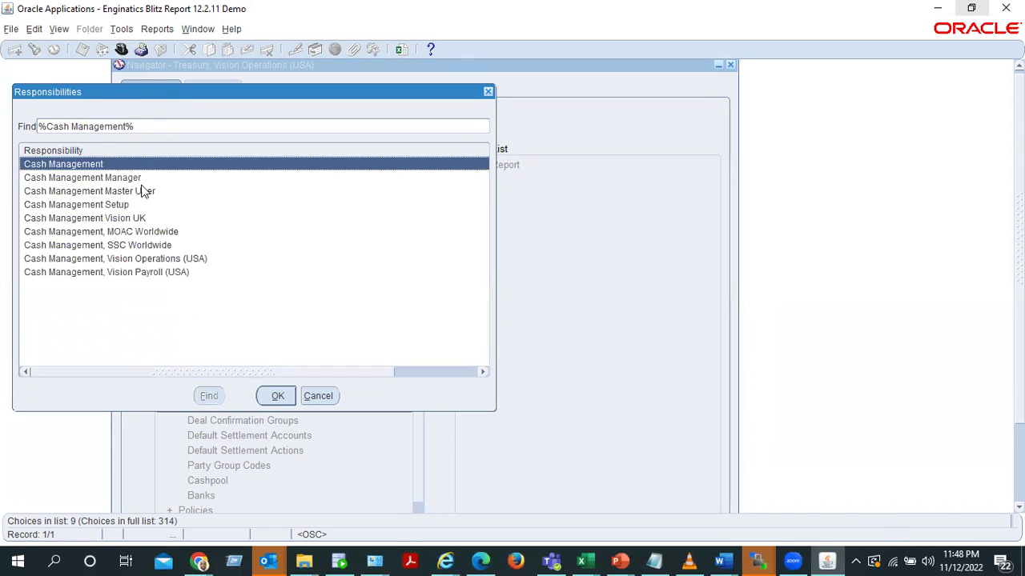
pyautogui.click(137, 273)
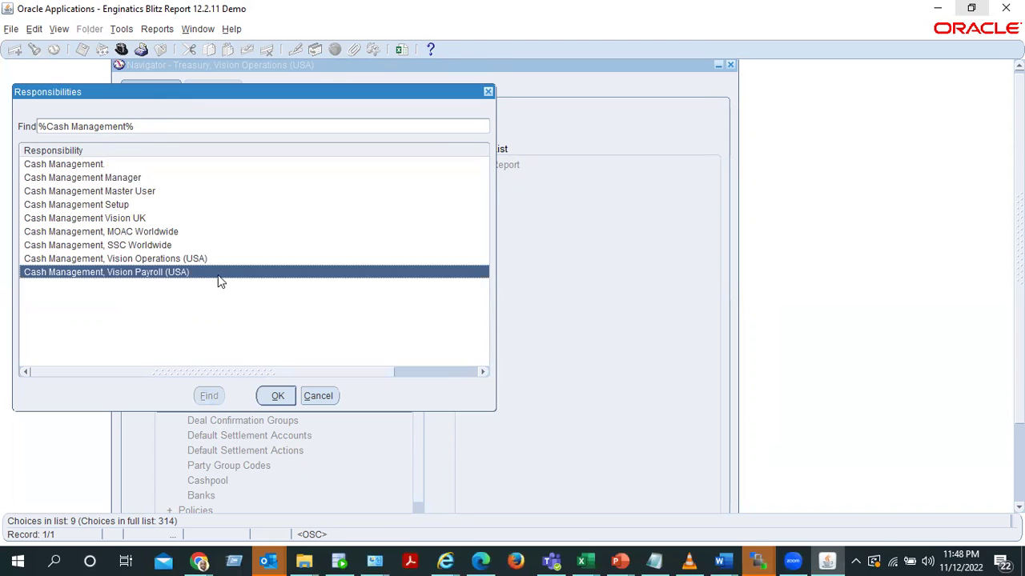
pyautogui.click(180, 258)
pyautogui.press('Return')
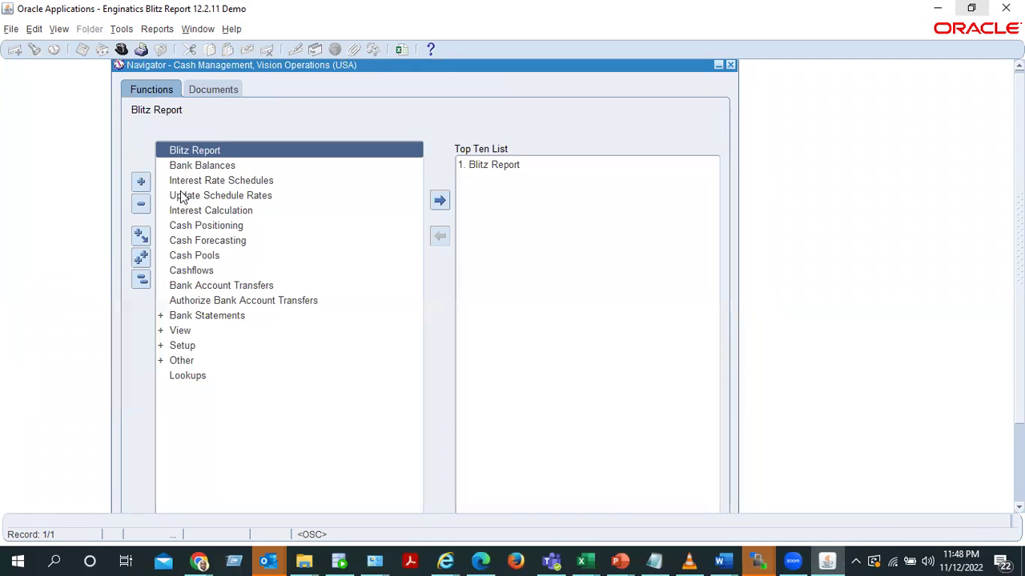
# - Launch the banks setup from the Cash Management navigator, and start creating a bank account from the Bank Accounts page already open in Chrome
pyautogui.doubleClick(188, 347)
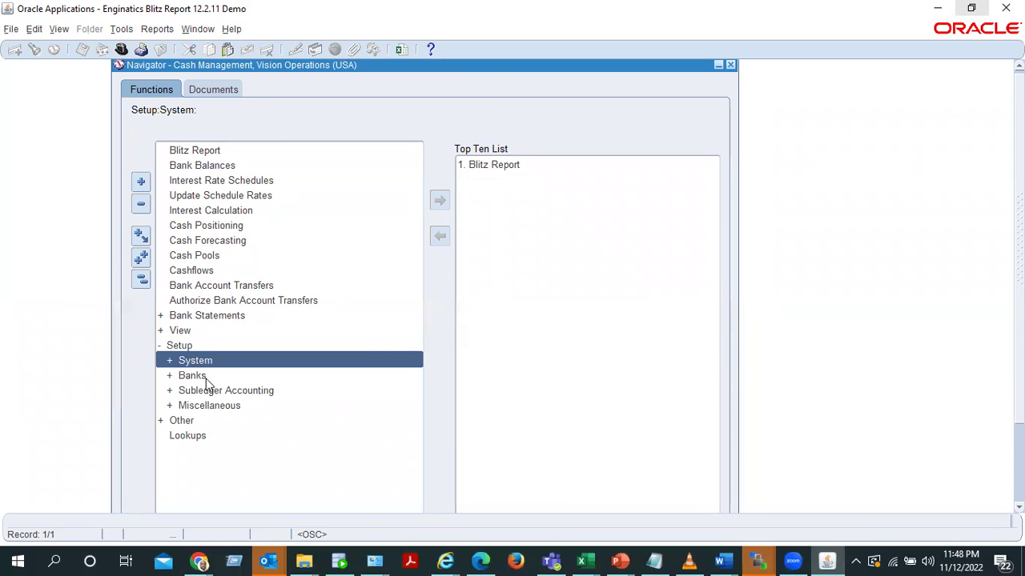
pyautogui.doubleClick(200, 378)
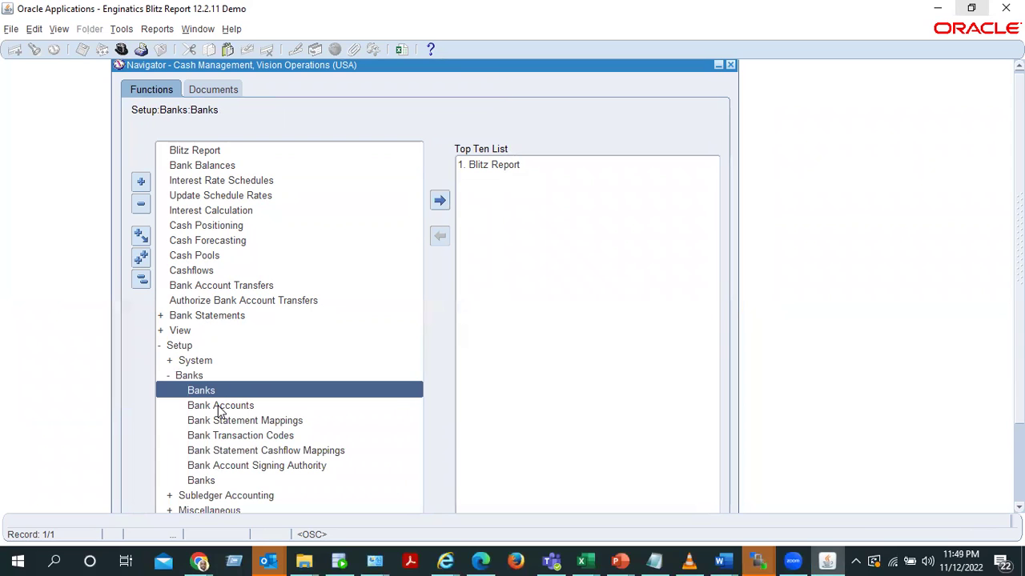
pyautogui.doubleClick(221, 406)
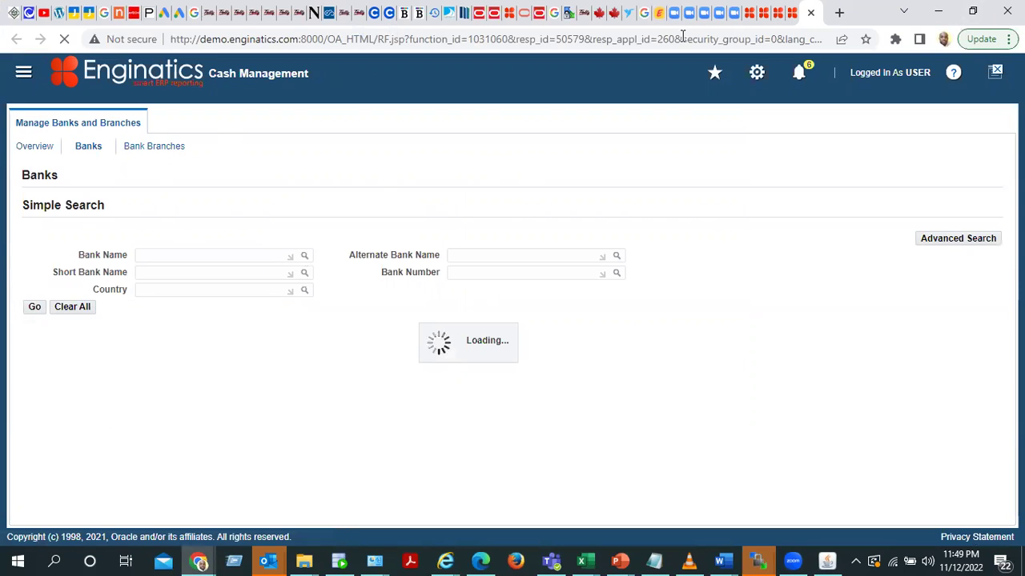
pyautogui.click(793, 12)
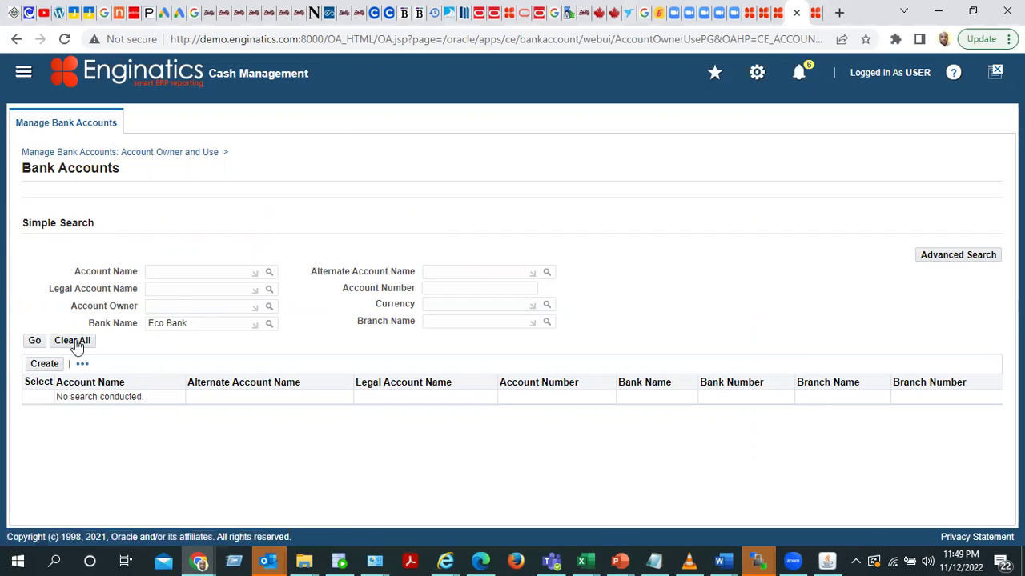
pyautogui.click(45, 367)
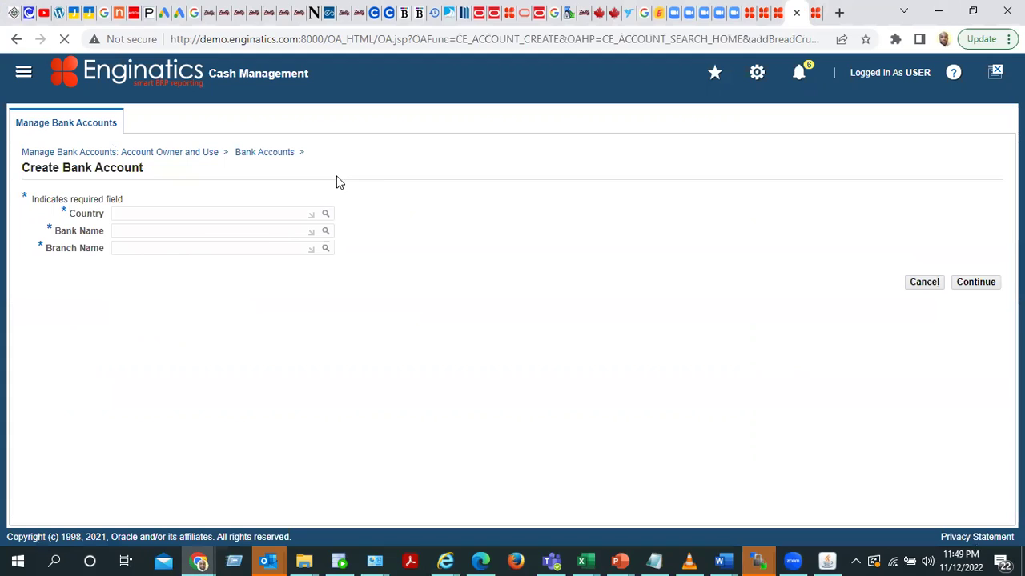
pyautogui.click(181, 249)
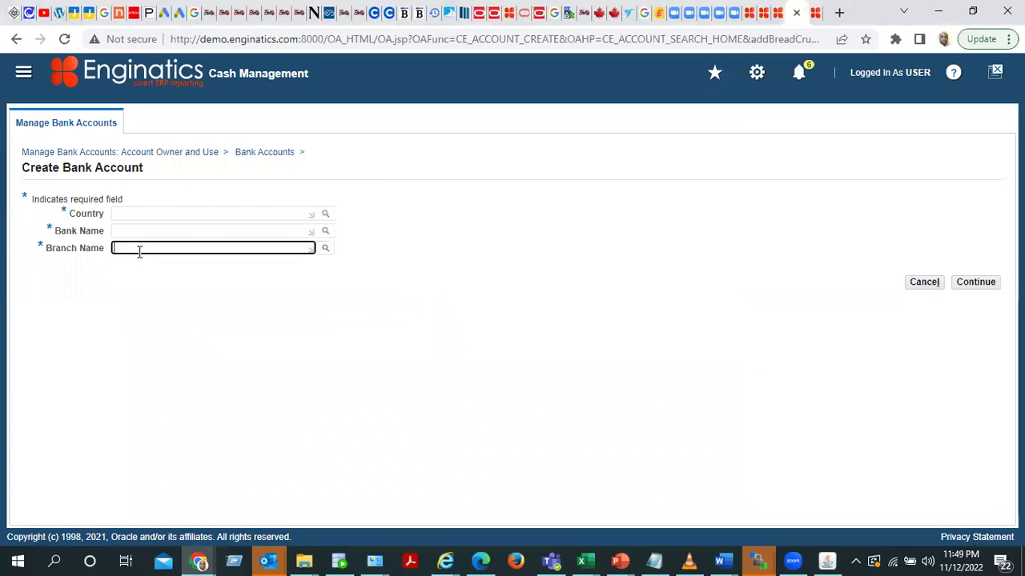
pyautogui.write('BD')
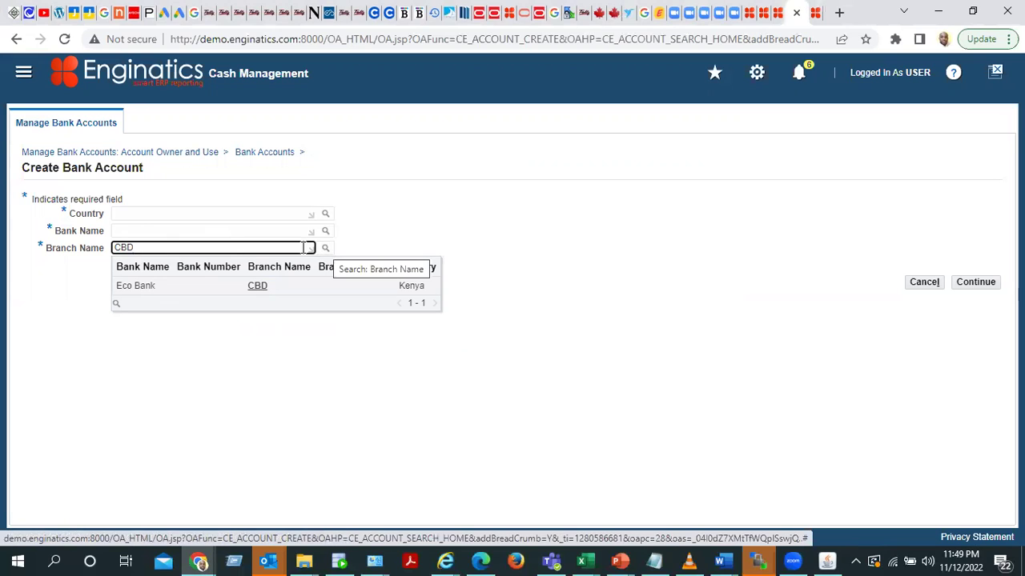
pyautogui.doubleClick(136, 249)
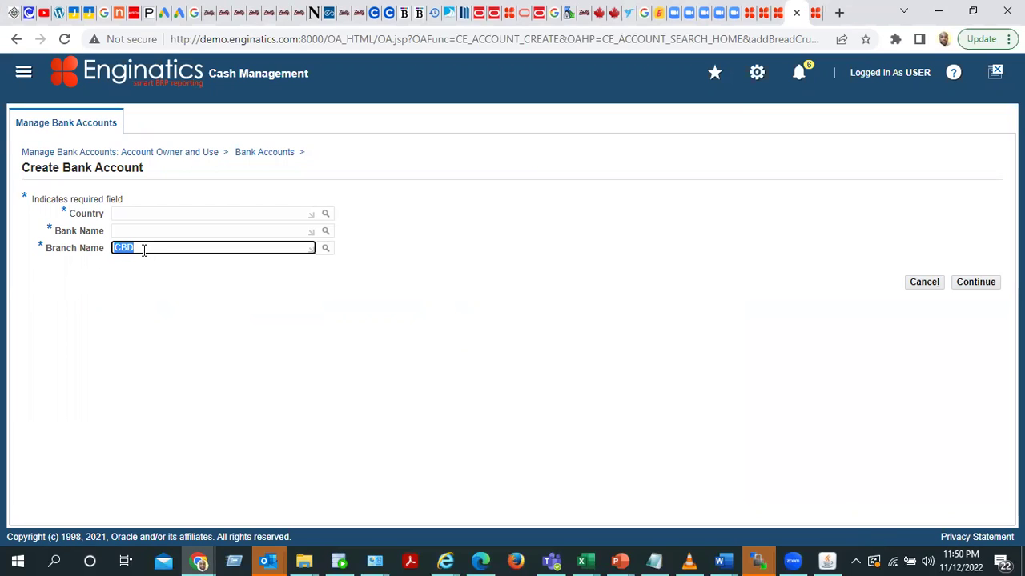
pyautogui.press('BackSpace')
# - Choose Eco Bank's CBD branch in Kenya for the new bank account and continue to its owner and use details
pyautogui.click(157, 231)
pyautogui.click(131, 248)
pyautogui.write('CBD')
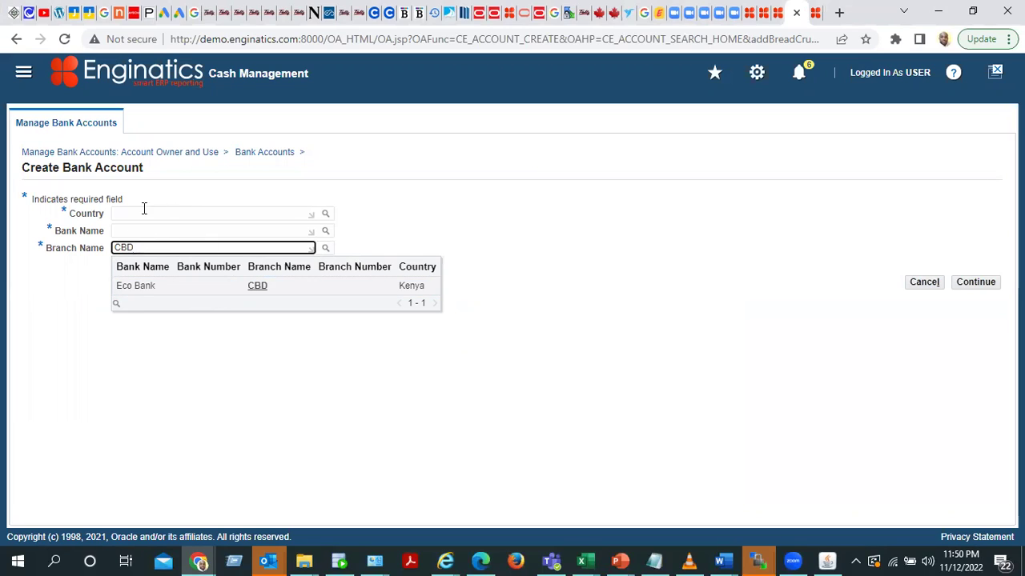
pyautogui.click(179, 288)
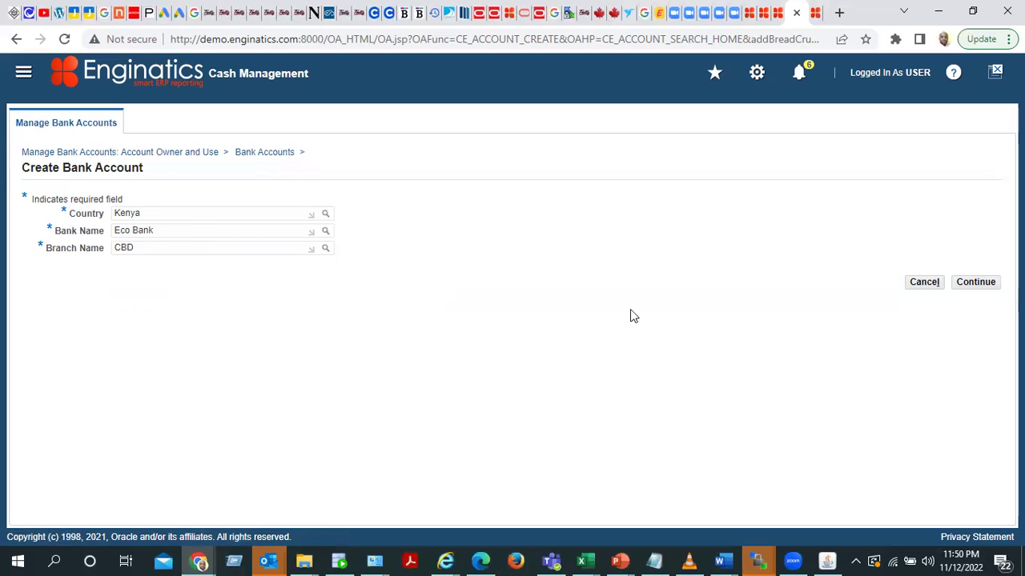
pyautogui.click(977, 283)
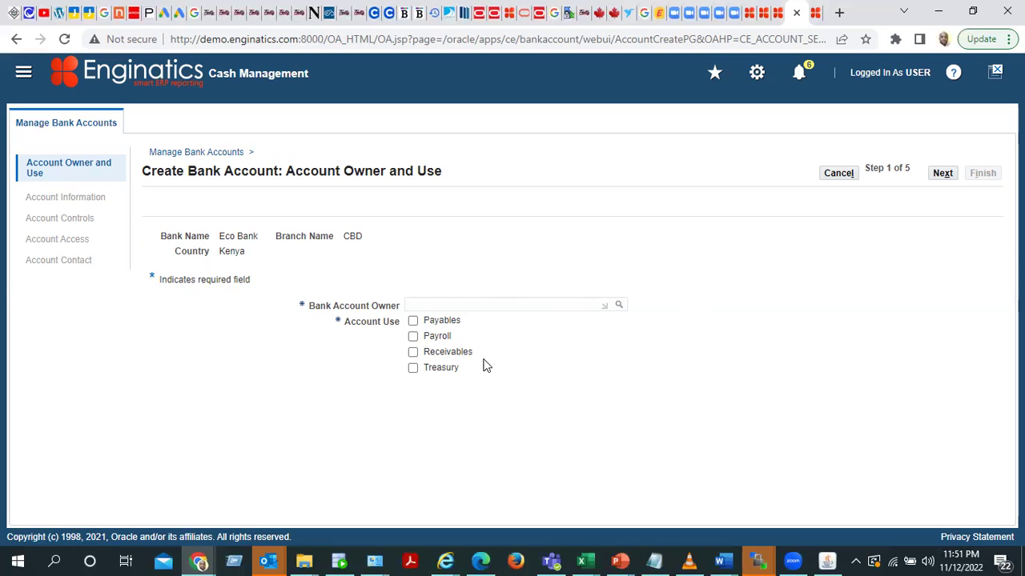
# - Set the bank account owner to Vision Operations, enable Payables, Receivables and Treasury use, and proceed to the account information
pyautogui.click(413, 371)
pyautogui.click(414, 369)
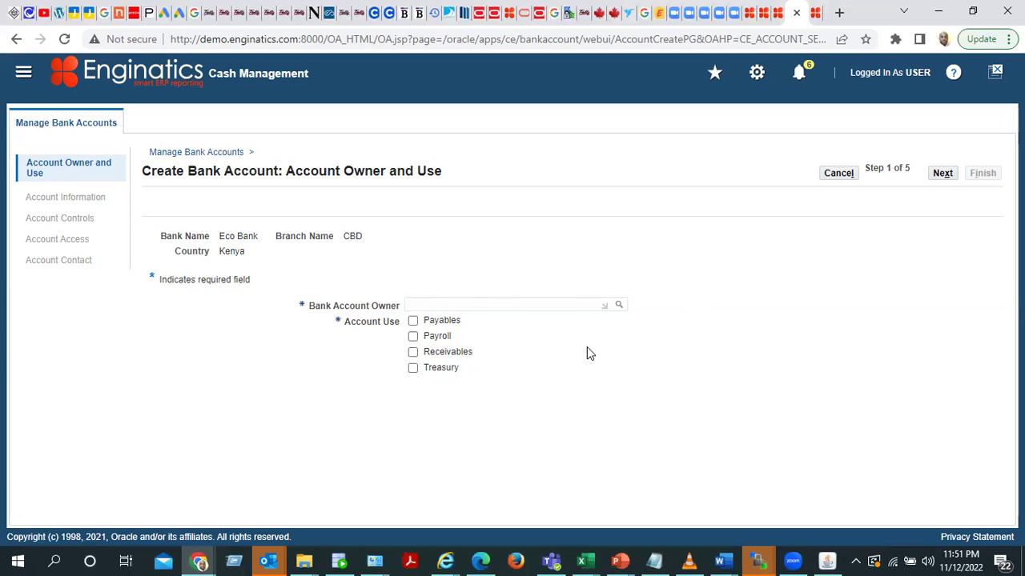
pyautogui.click(481, 308)
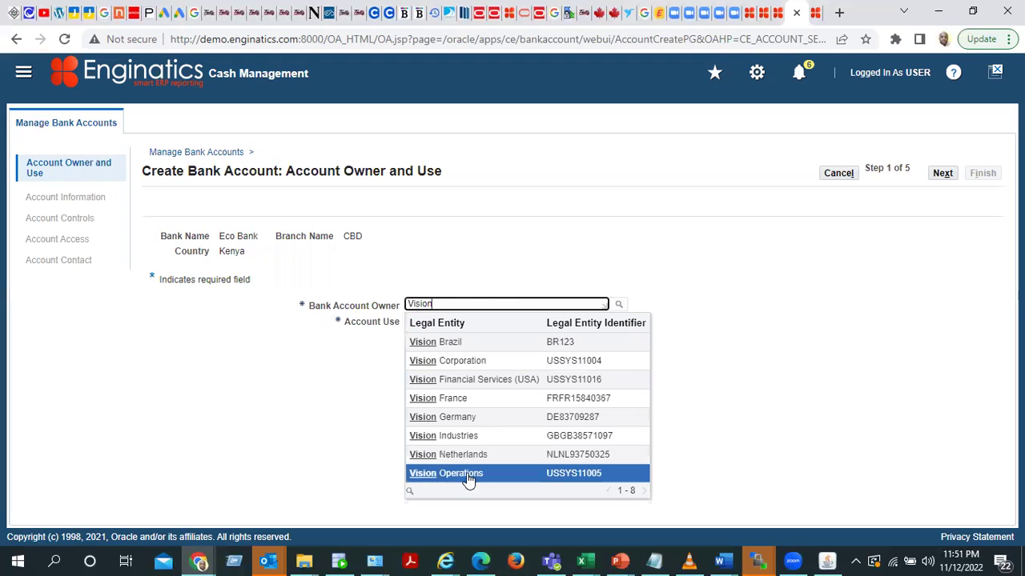
pyautogui.click(467, 479)
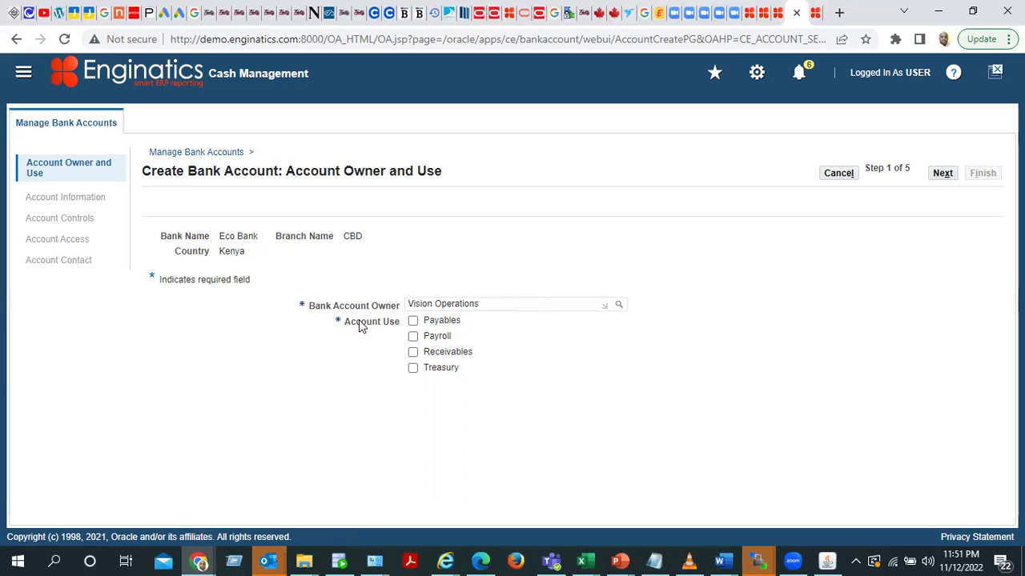
pyautogui.click(413, 324)
pyautogui.click(413, 352)
pyautogui.click(413, 369)
pyautogui.click(942, 173)
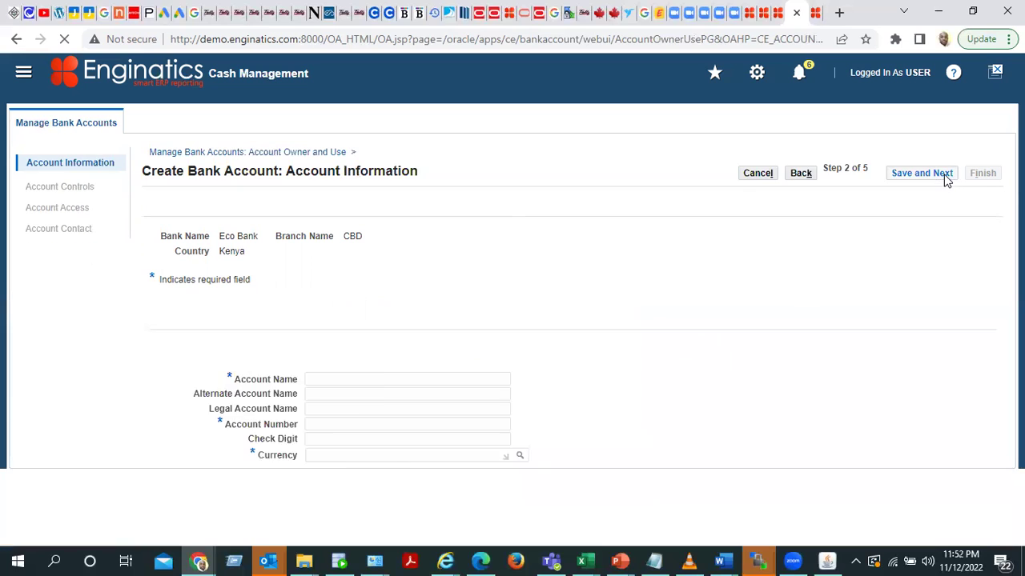
# - Examine the fields and required entries of the new bank account's Account Information page
pyautogui.scroll(-2, 417, 319)
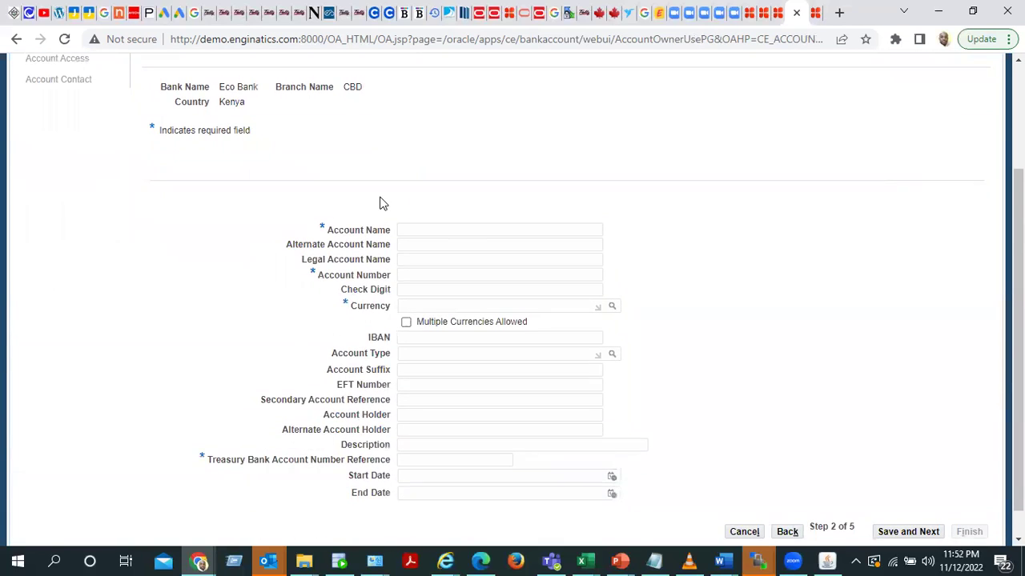
pyautogui.scroll(2, 380, 203)
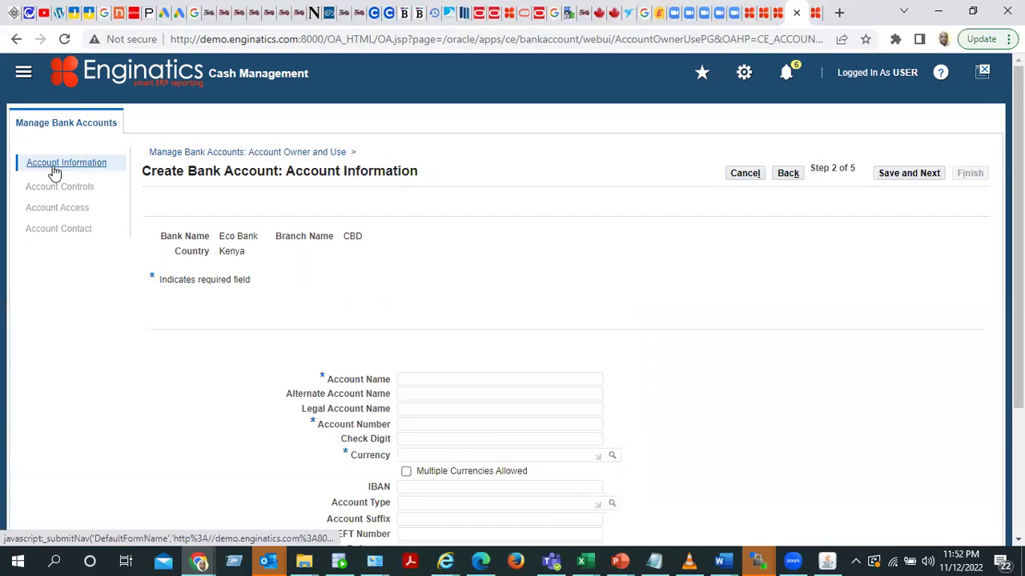
pyautogui.scroll(-2, 303, 366)
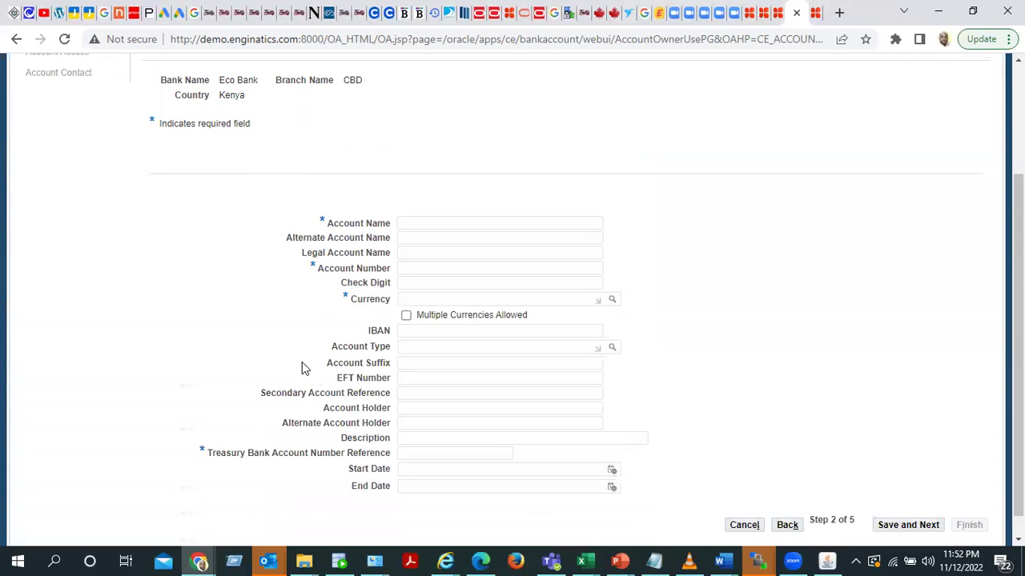
pyautogui.scroll(1, 303, 366)
pyautogui.scroll(1, 302, 369)
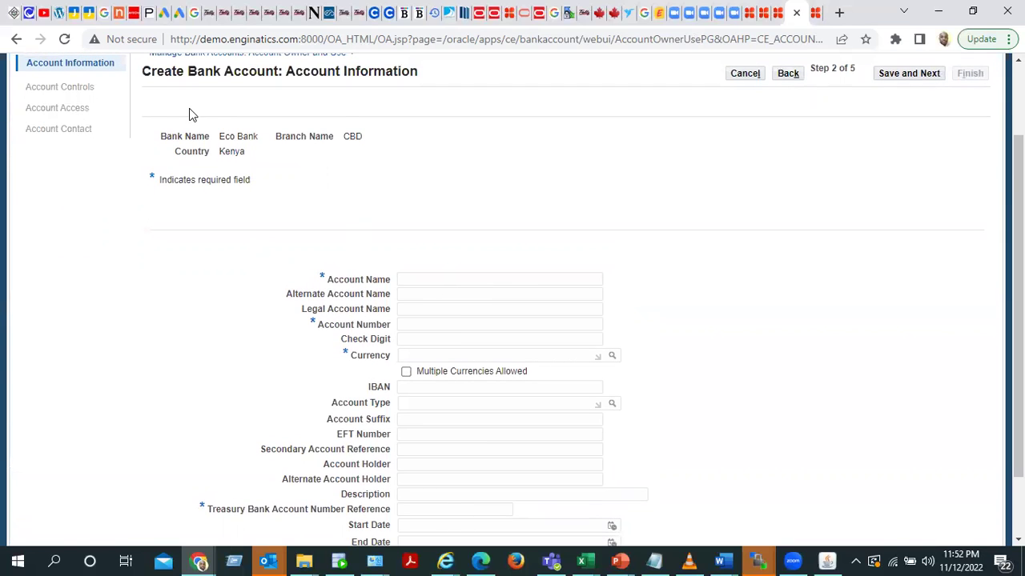
pyautogui.scroll(1, 245, 137)
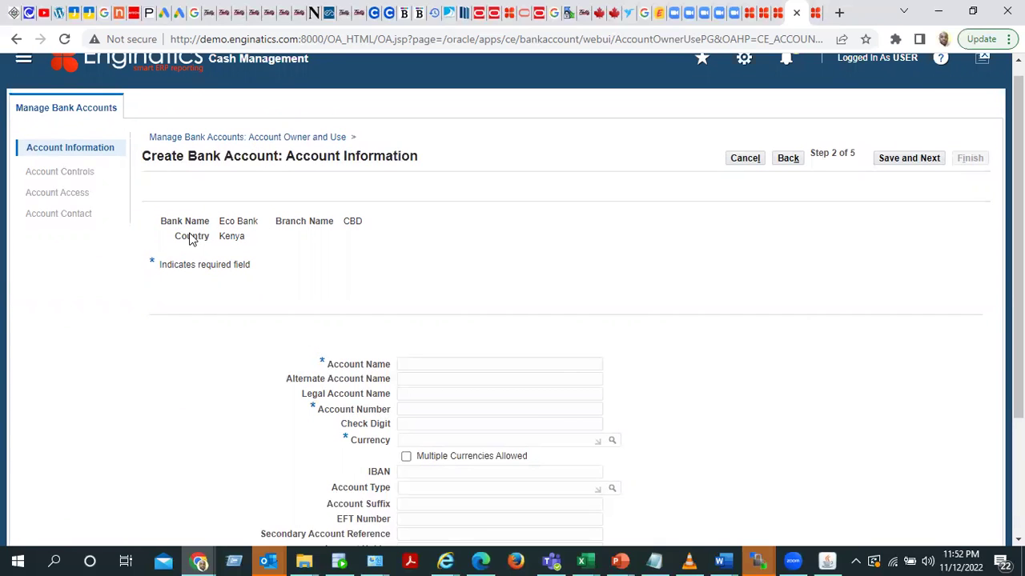
pyautogui.scroll(-3, 362, 262)
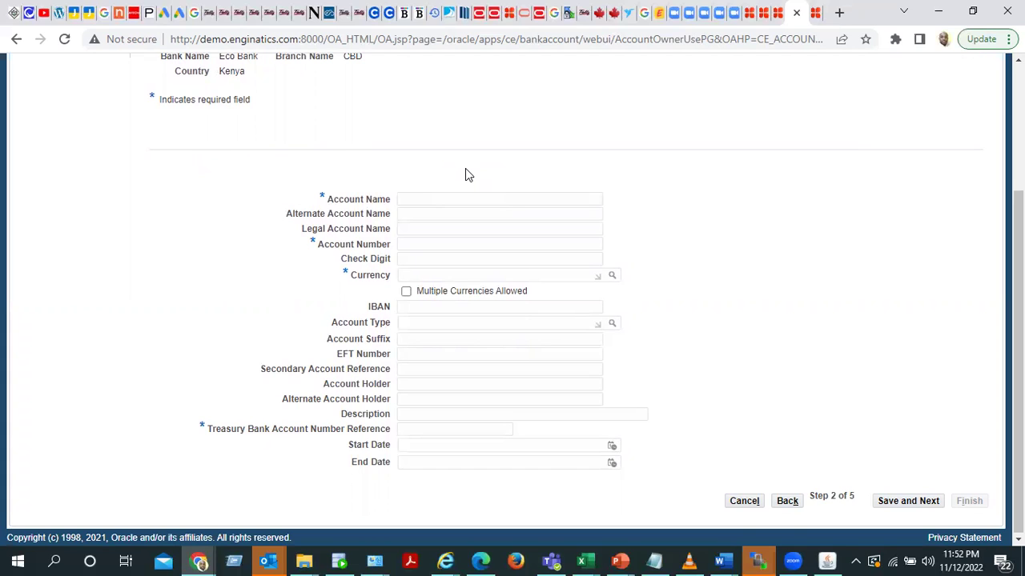
pyautogui.scroll(2, 466, 171)
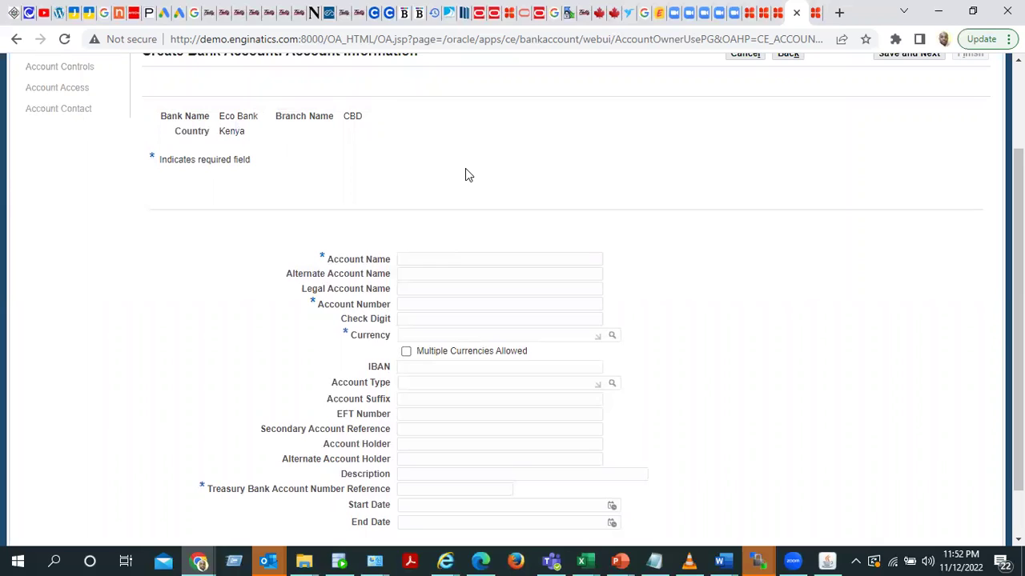
# - Set the bank account's name to "Zoom USD Current A/C", taken from the Notepad notes
pyautogui.click(443, 259)
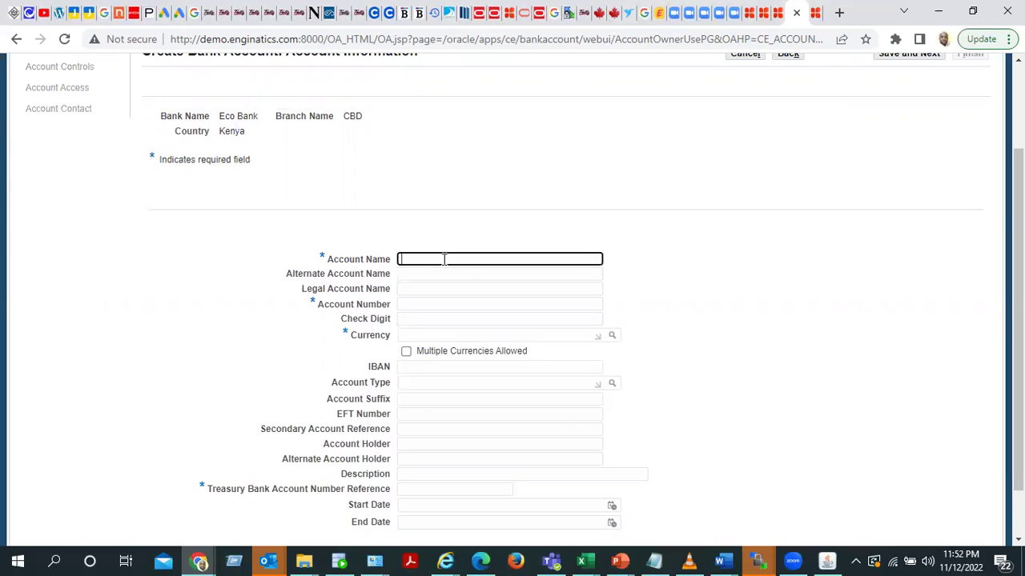
pyautogui.hotkey('alt', 'Tab')
pyautogui.hotkey('alt', 'Tab')
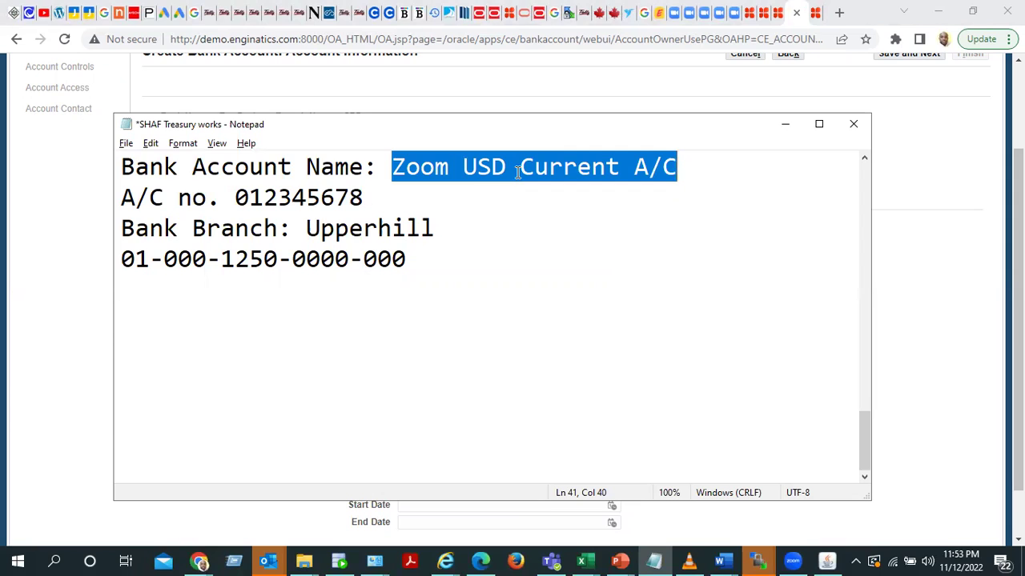
pyautogui.hotkey('alt', 'Tab')
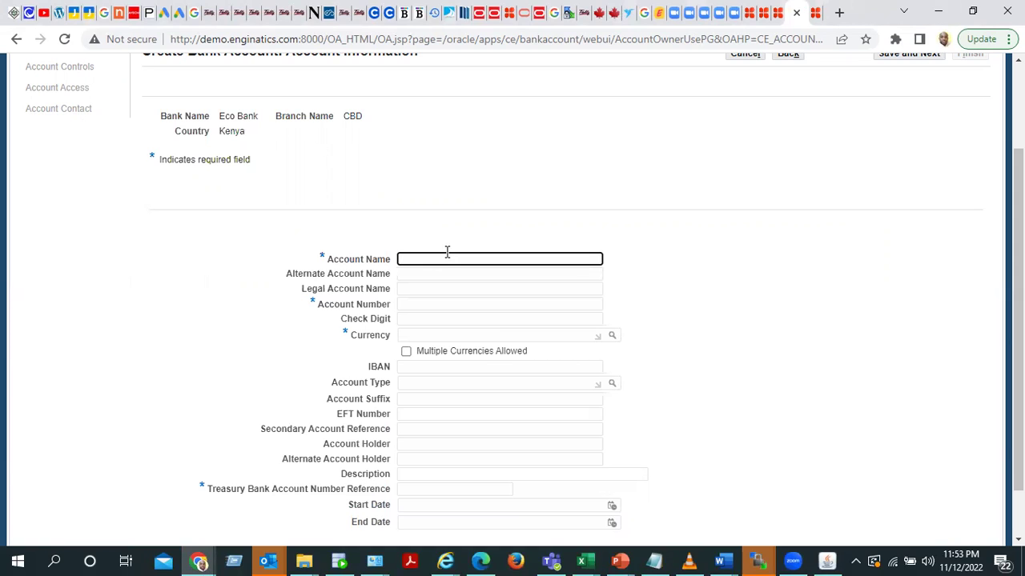
pyautogui.write('Zoom USD Current A/C')
# - Fill in the new bank account's account number with the number copied from the Notepad notes
pyautogui.click(410, 305)
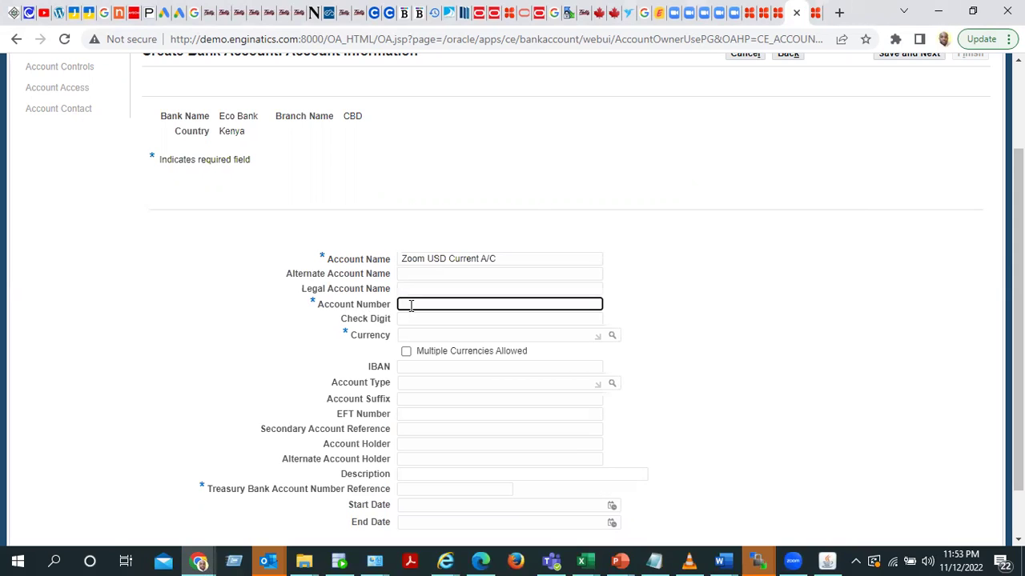
pyautogui.hotkey('alt', 'Tab')
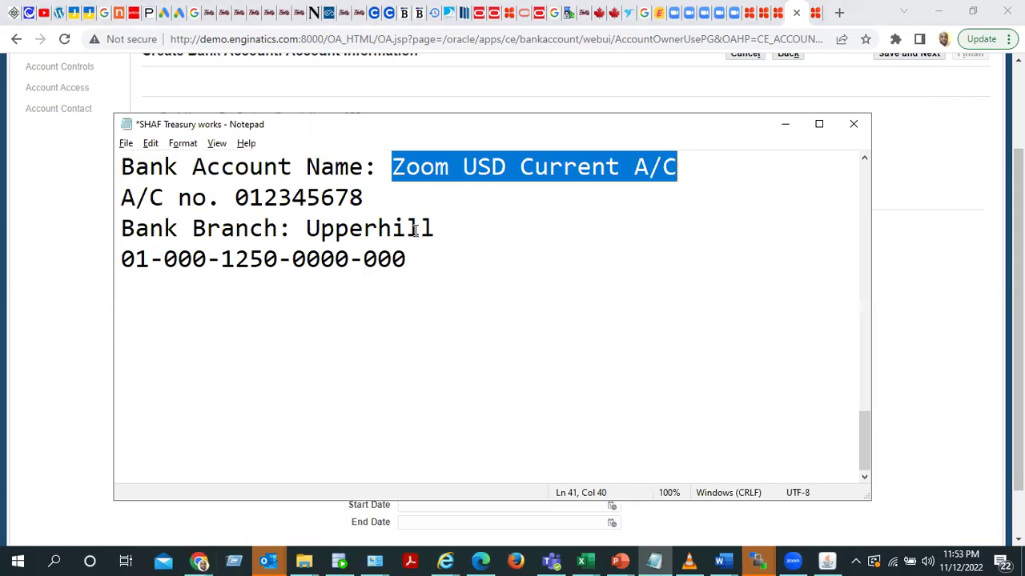
pyautogui.moveTo(364, 197); pyautogui.dragTo(235, 198)
pyautogui.hotkey('ctrl', 'c')
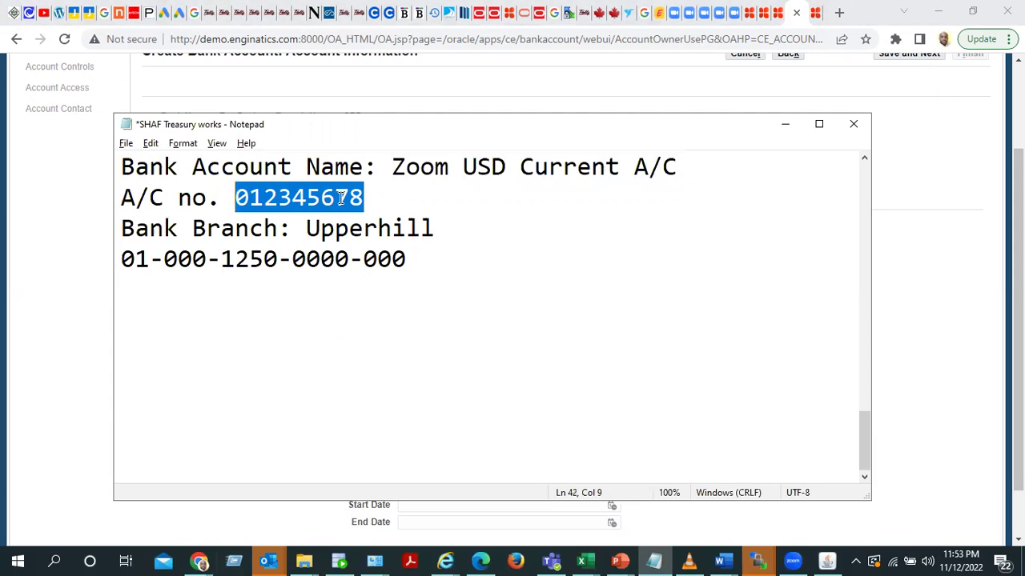
pyautogui.hotkey('alt', 'Tab')
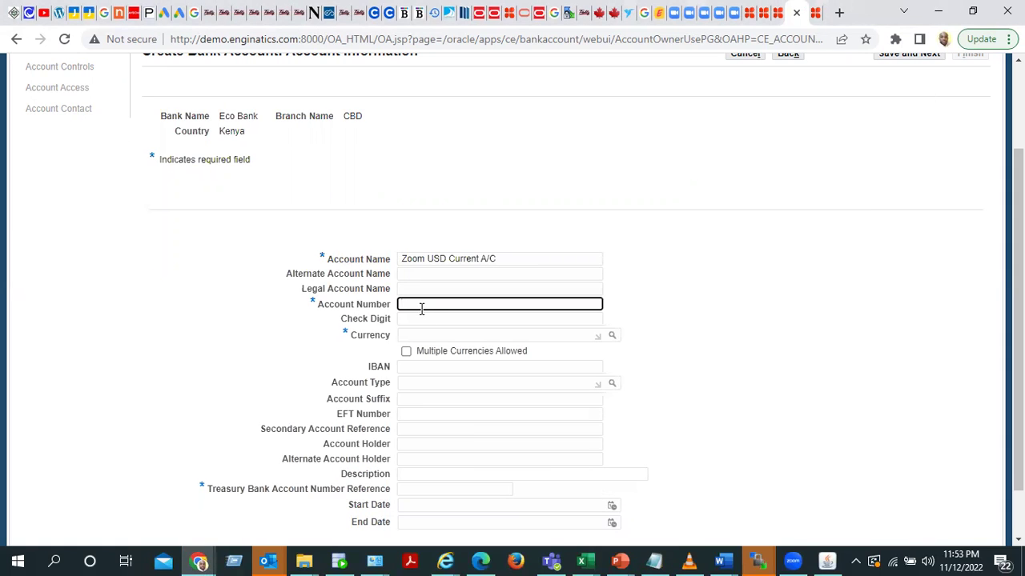
pyautogui.hotkey('ctrl', 'v')
# - Set the new bank account's currency to USD
pyautogui.scroll(-1, 501, 316)
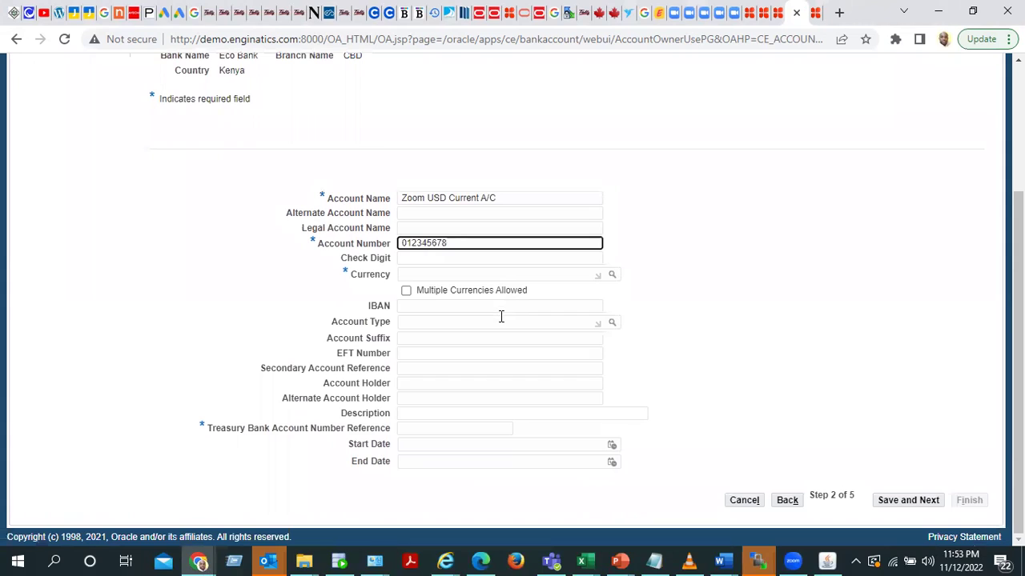
pyautogui.click(425, 274)
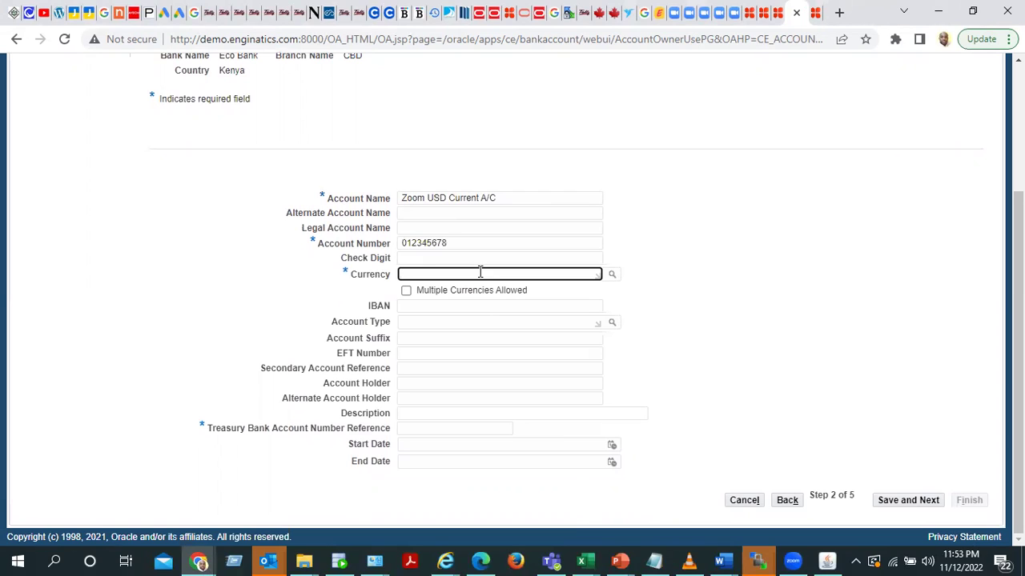
pyautogui.write('USD')
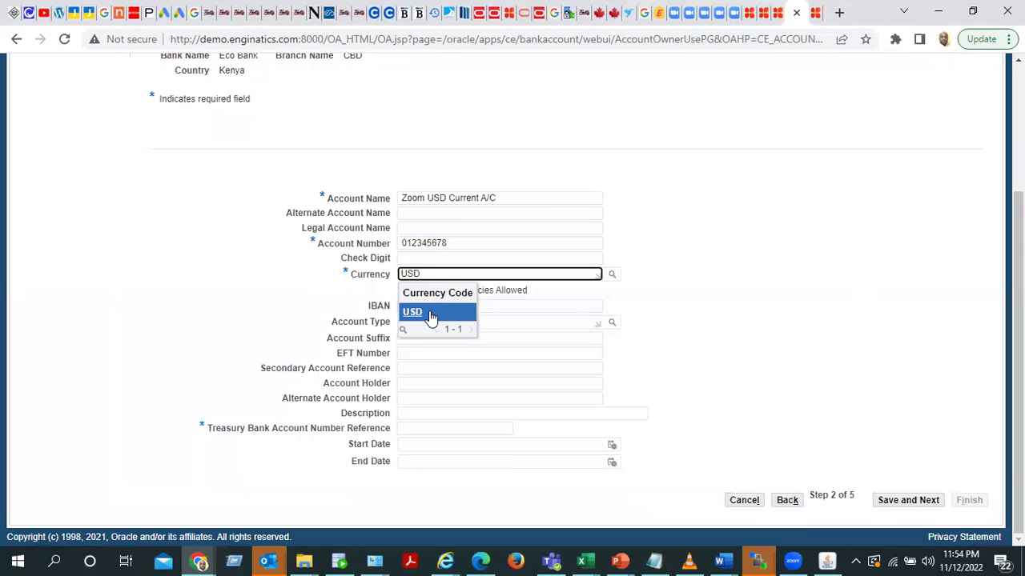
pyautogui.click(427, 317)
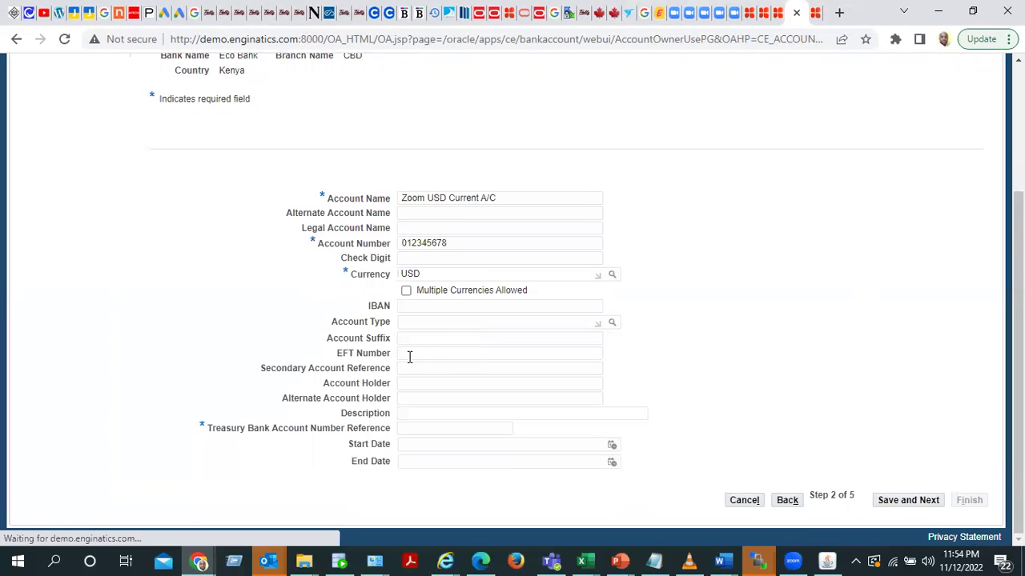
# - Fill in the Treasury Bank Account Number Reference with the copied account number, and save the account information to continue to Account Controls
pyautogui.click(212, 435)
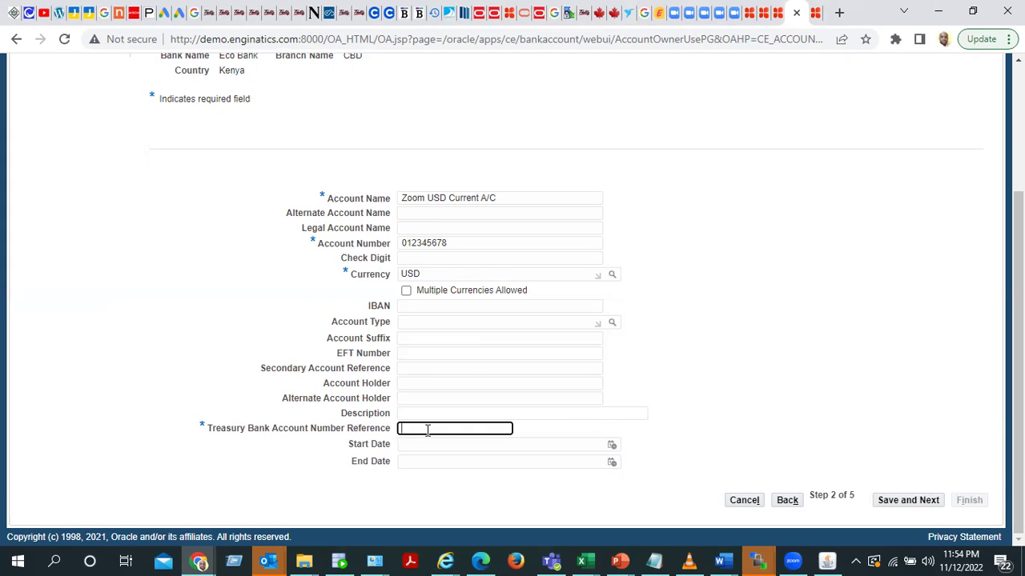
pyautogui.hotkey('ctrl', 'v')
pyautogui.scroll(3, 728, 355)
pyautogui.scroll(-3, 727, 355)
pyautogui.scroll(3, 496, 336)
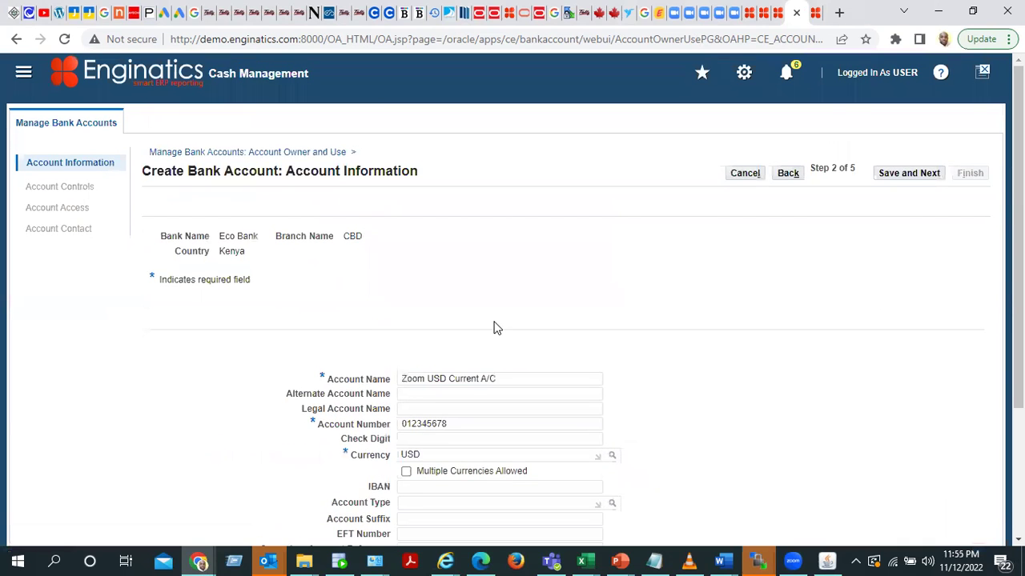
pyautogui.scroll(-3, 494, 329)
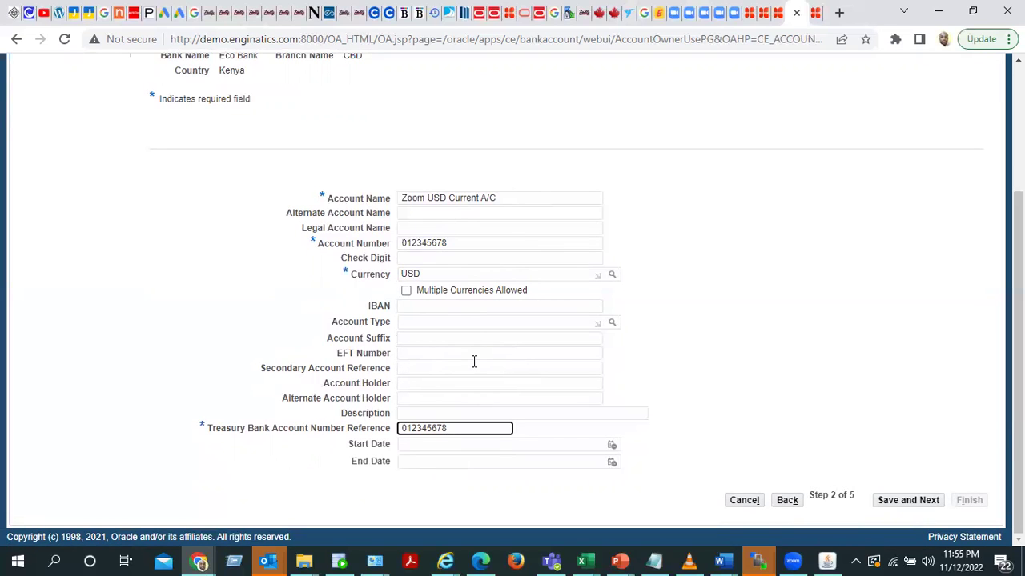
pyautogui.scroll(2, 474, 362)
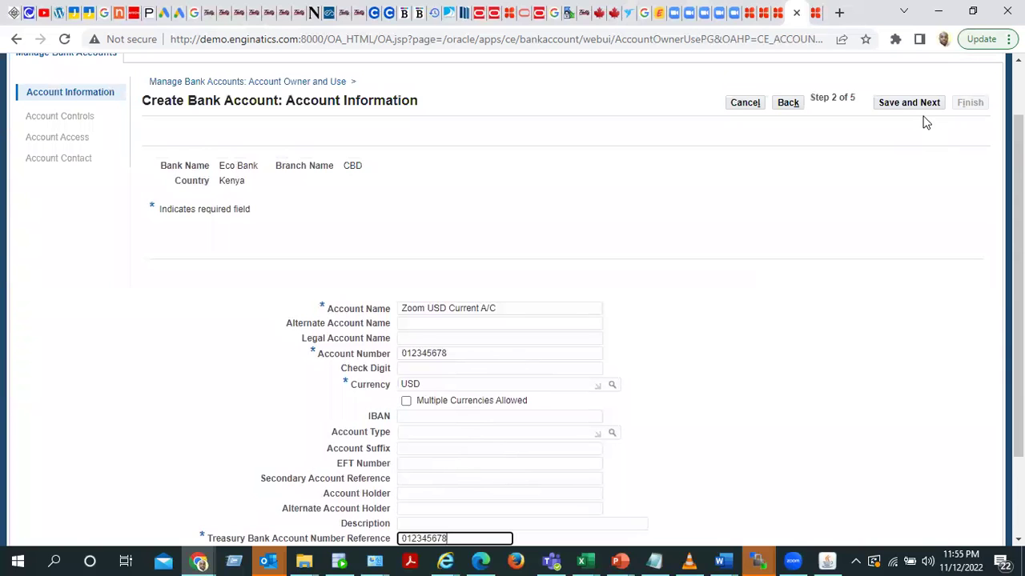
pyautogui.click(915, 107)
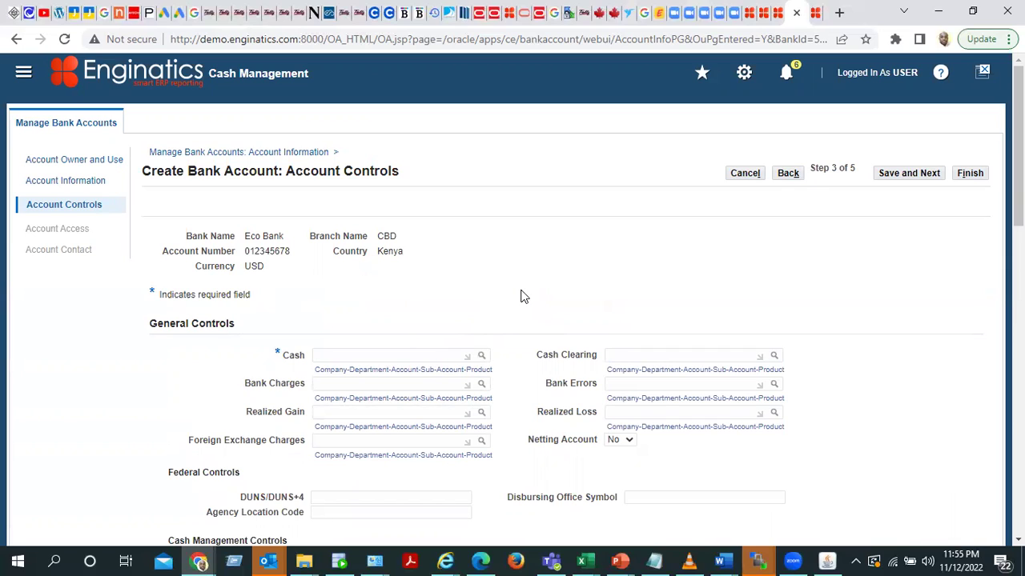
pyautogui.click(360, 355)
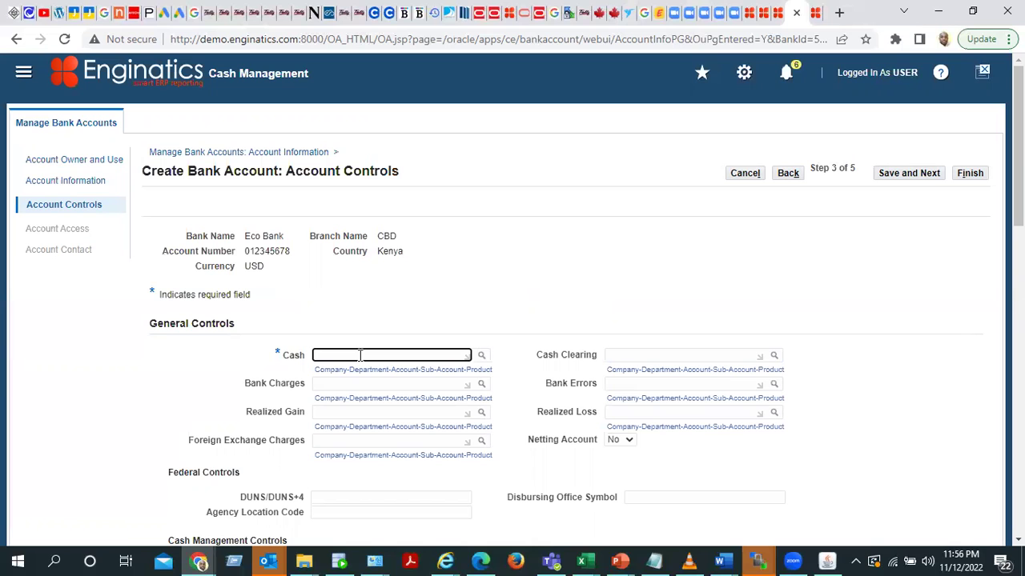
pyautogui.hotkey('alt', 'Tab')
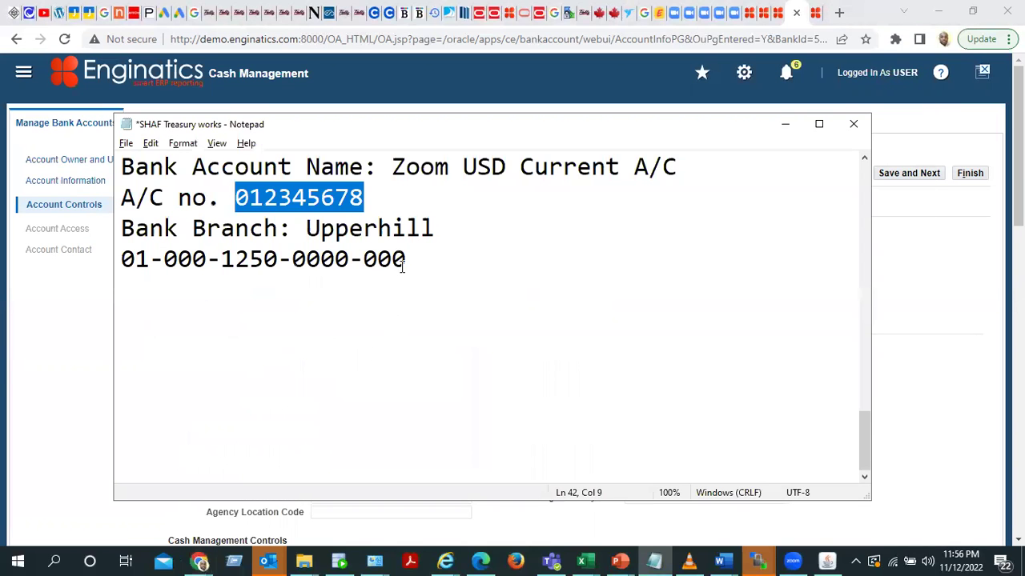
pyautogui.moveTo(411, 259); pyautogui.dragTo(127, 258)
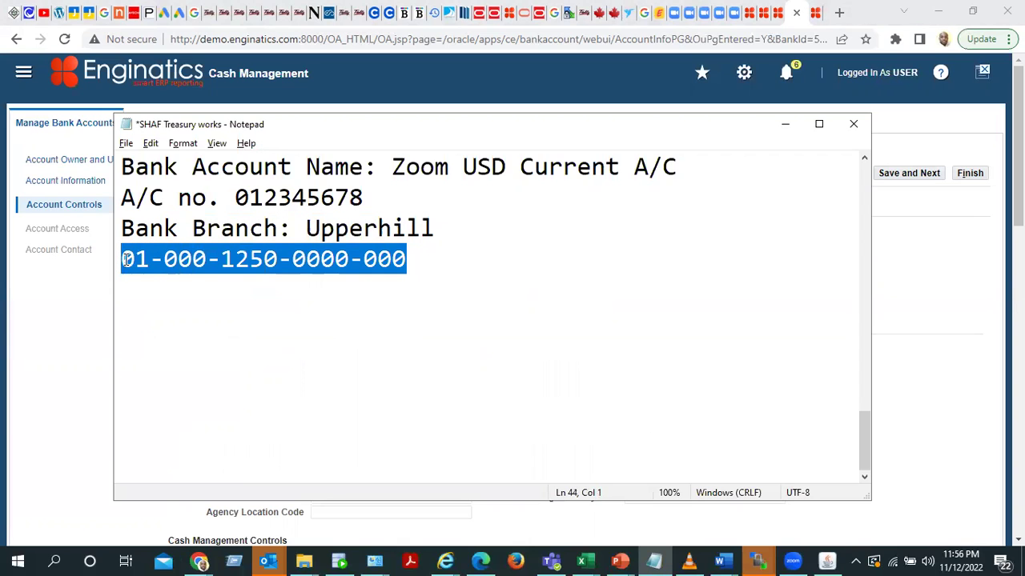
pyautogui.hotkey('alt', 'Tab')
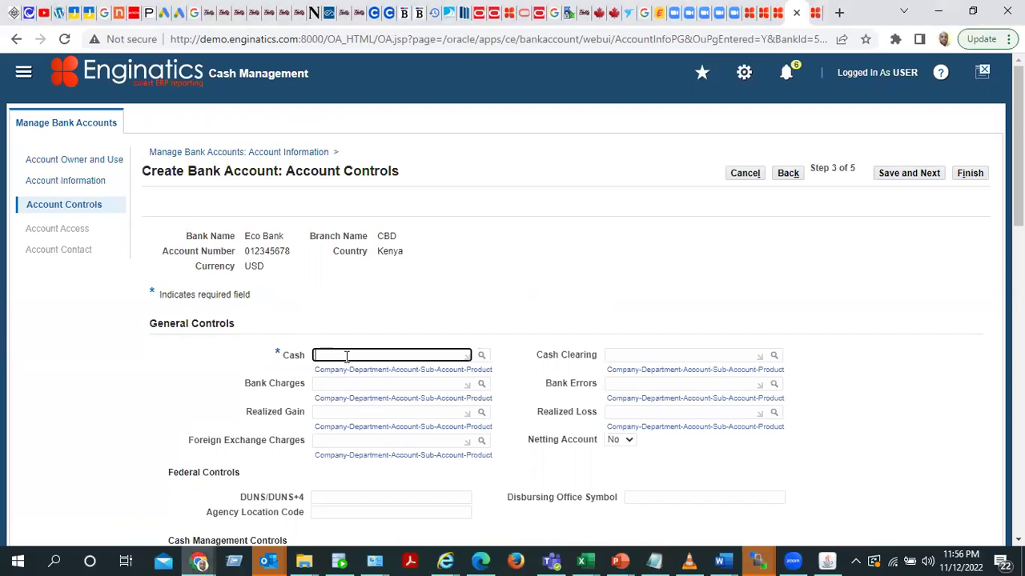
pyautogui.hotkey('ctrl', 'v')
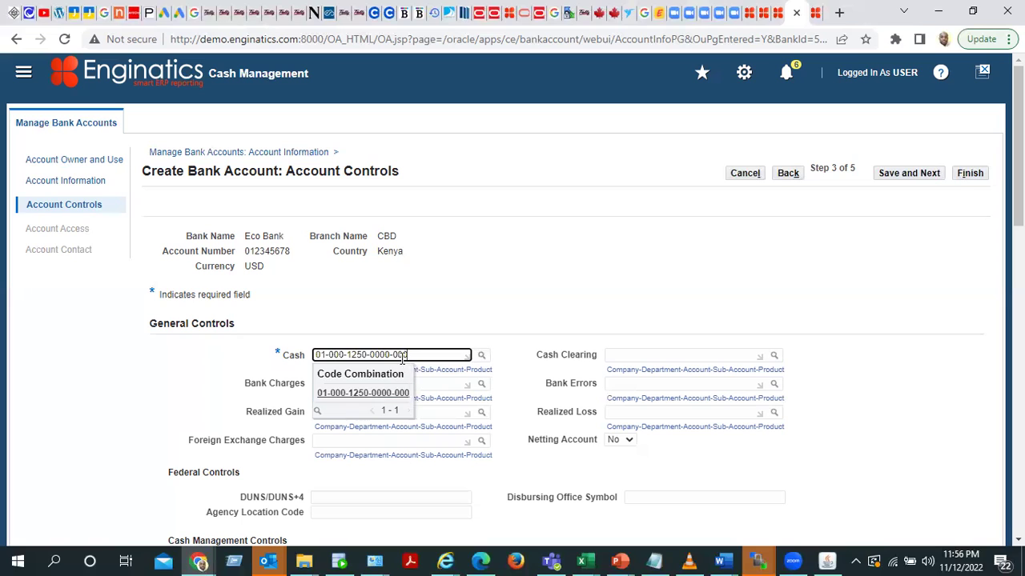
pyautogui.click(364, 395)
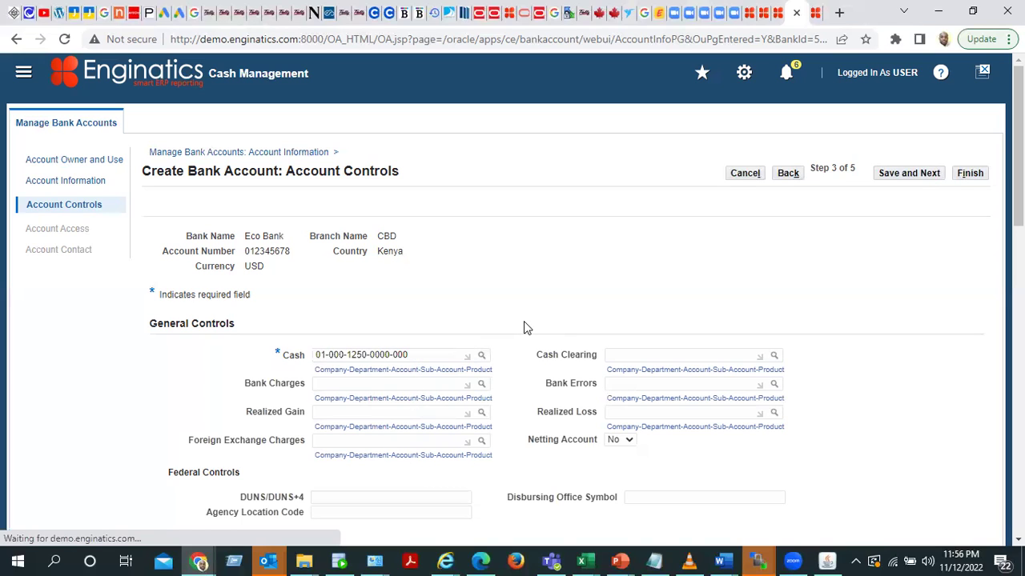
# - Review and save the account controls, and start adding an organization's access to the bank account
pyautogui.scroll(-6, 611, 290)
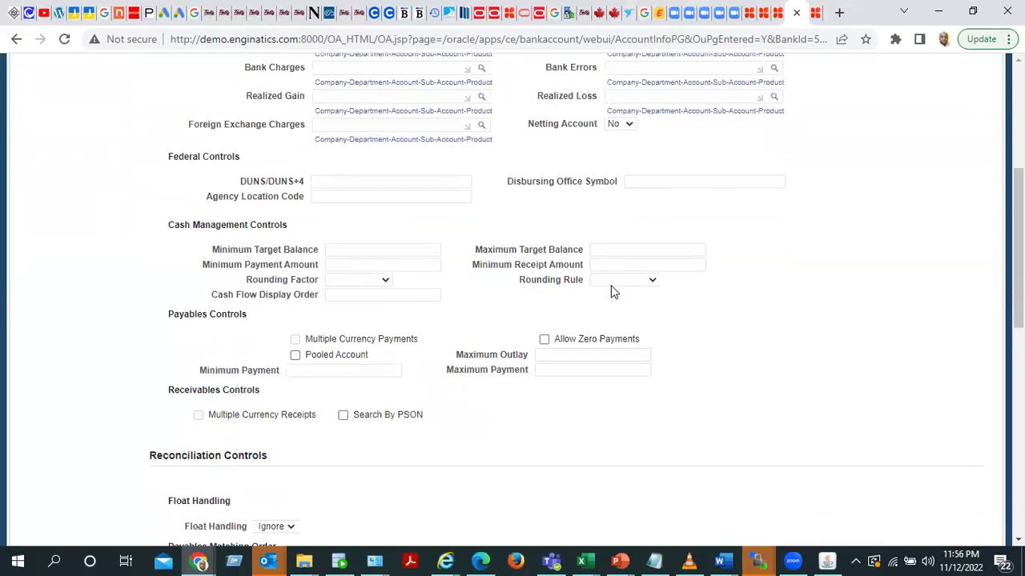
pyautogui.scroll(6, 611, 276)
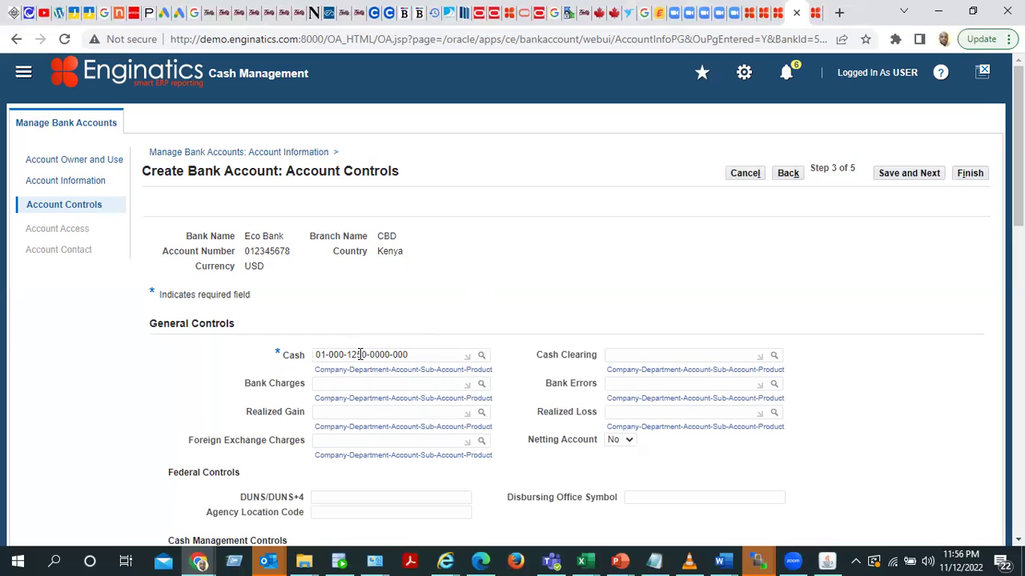
pyautogui.scroll(-13, 358, 355)
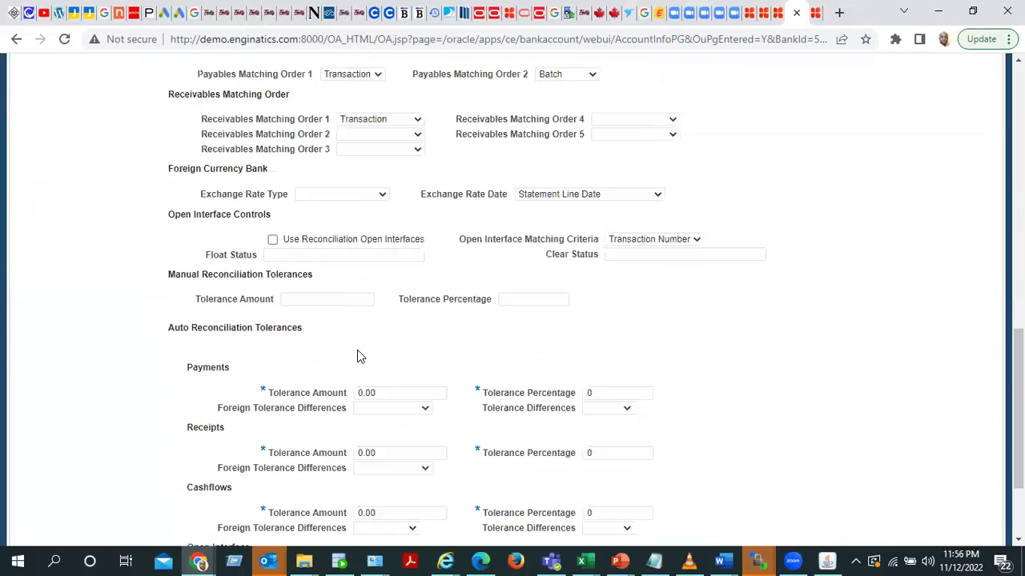
pyautogui.scroll(-1, 357, 350)
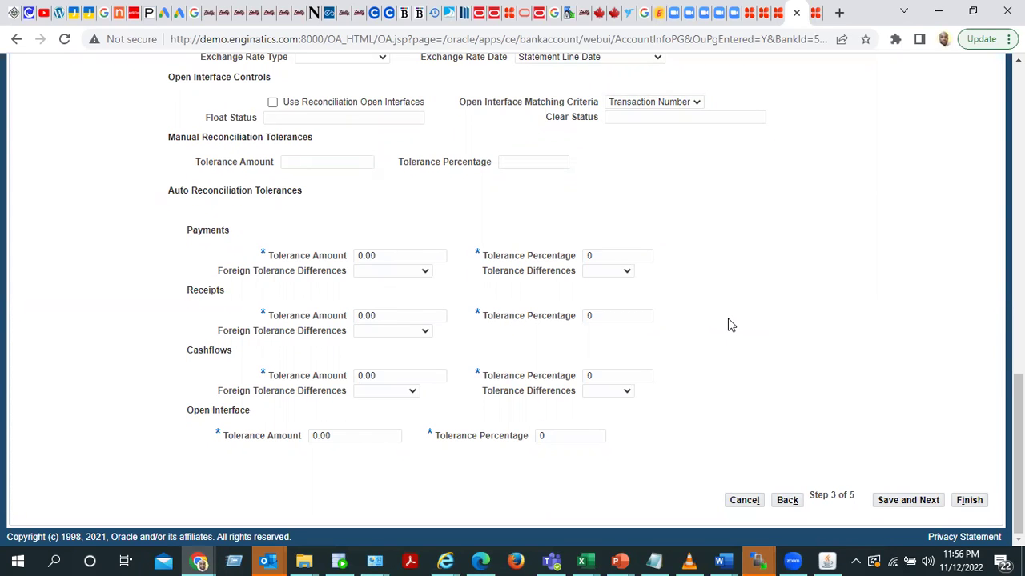
pyautogui.scroll(15, 731, 325)
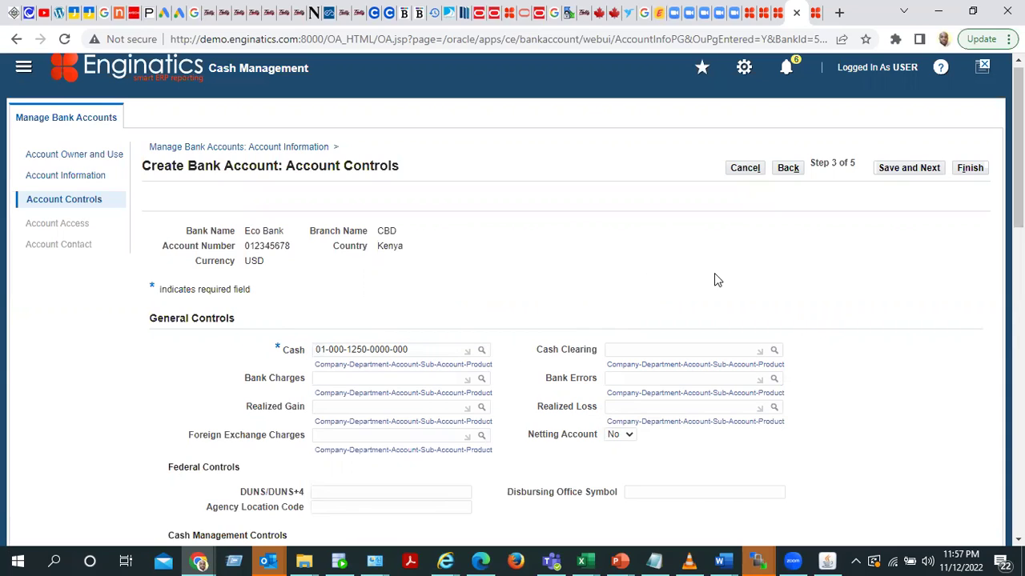
pyautogui.click(911, 169)
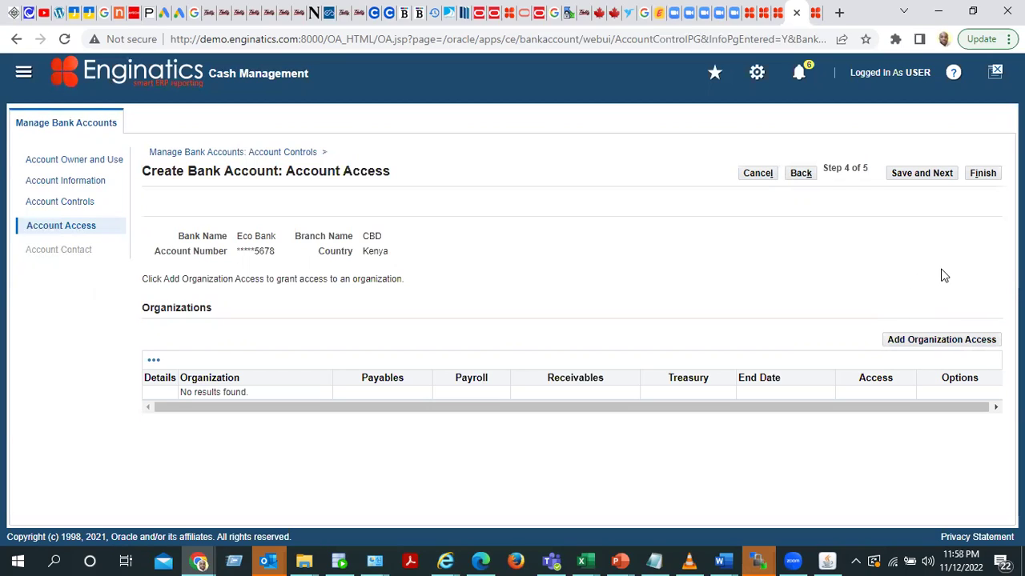
pyautogui.click(936, 346)
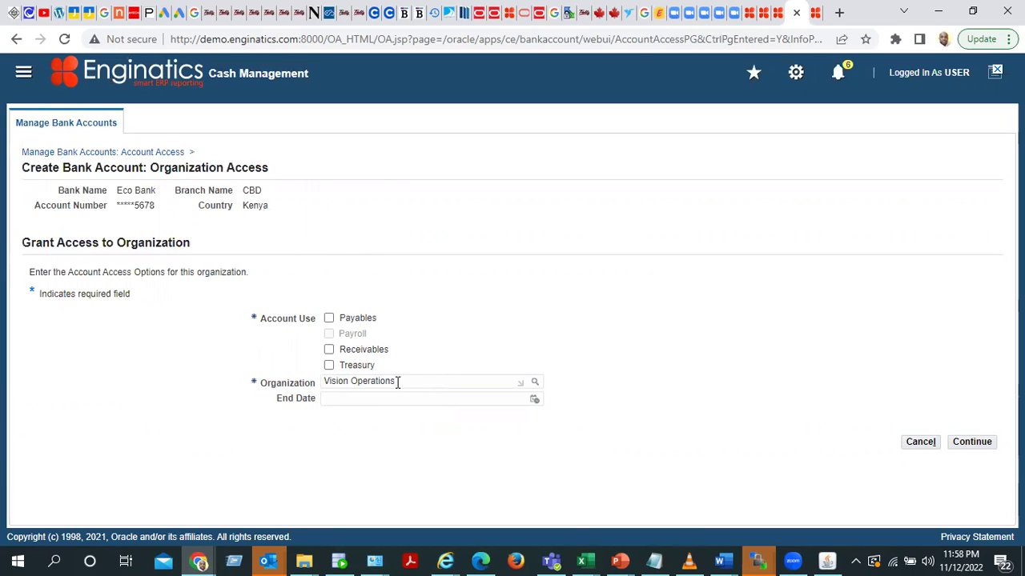
# - Switch to the Mult-Org File in Excel, examine the organization level at which Cash Management sits, and return to the organization access page
pyautogui.hotkey('alt', 'Tab')
pyautogui.press('Tab')
pyautogui.press('Tab')
pyautogui.press('Tab')
pyautogui.press('Tab')
pyautogui.press('Tab')
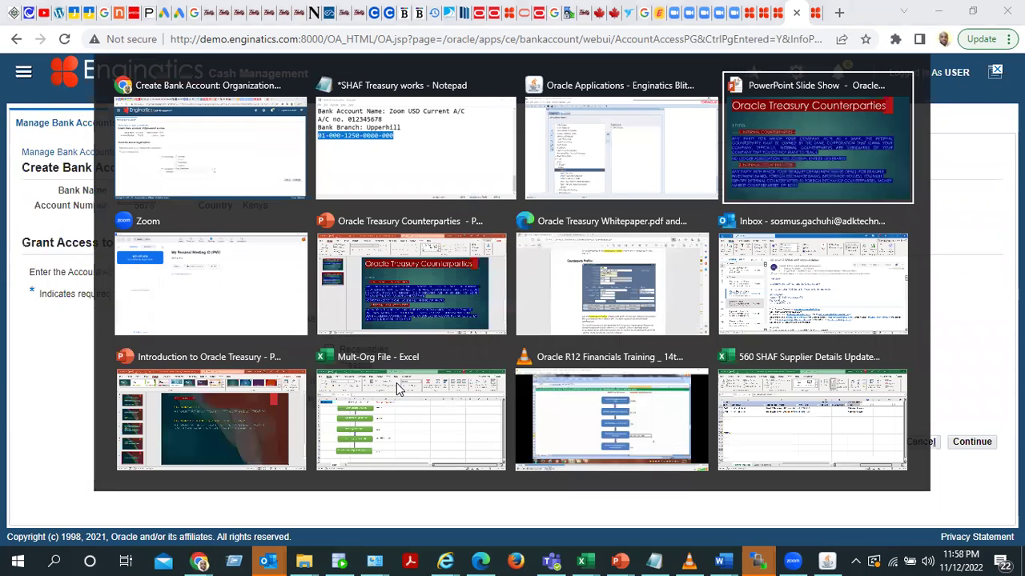
pyautogui.press('Tab')
pyautogui.press('Tab')
pyautogui.press('Tab')
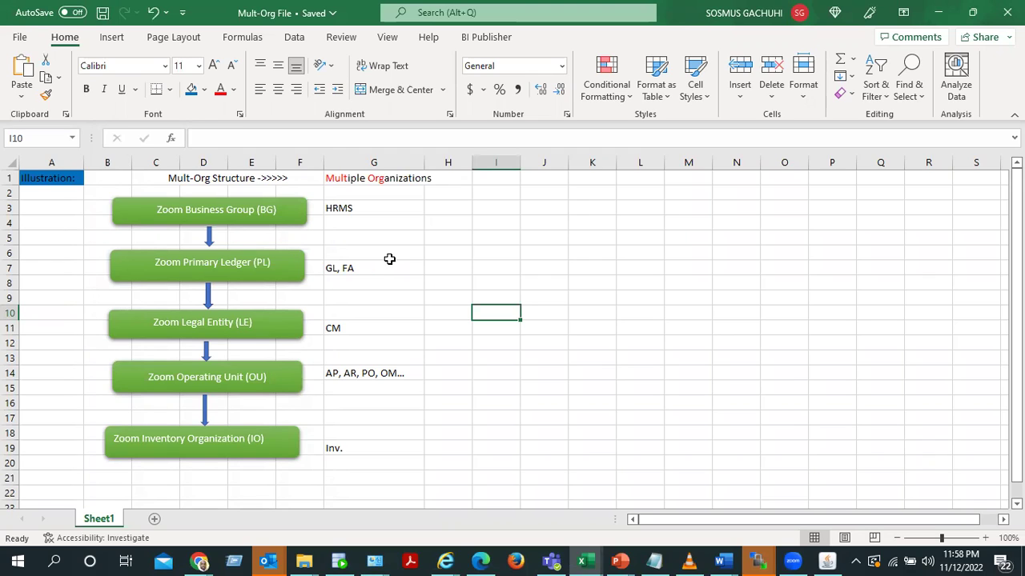
pyautogui.click(359, 327)
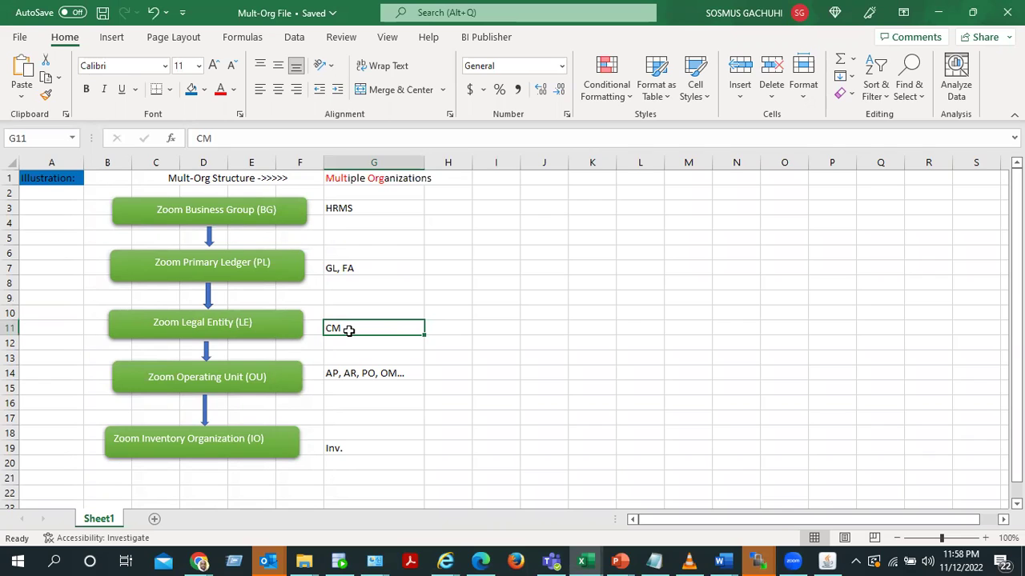
pyautogui.hotkey('alt', 'Tab')
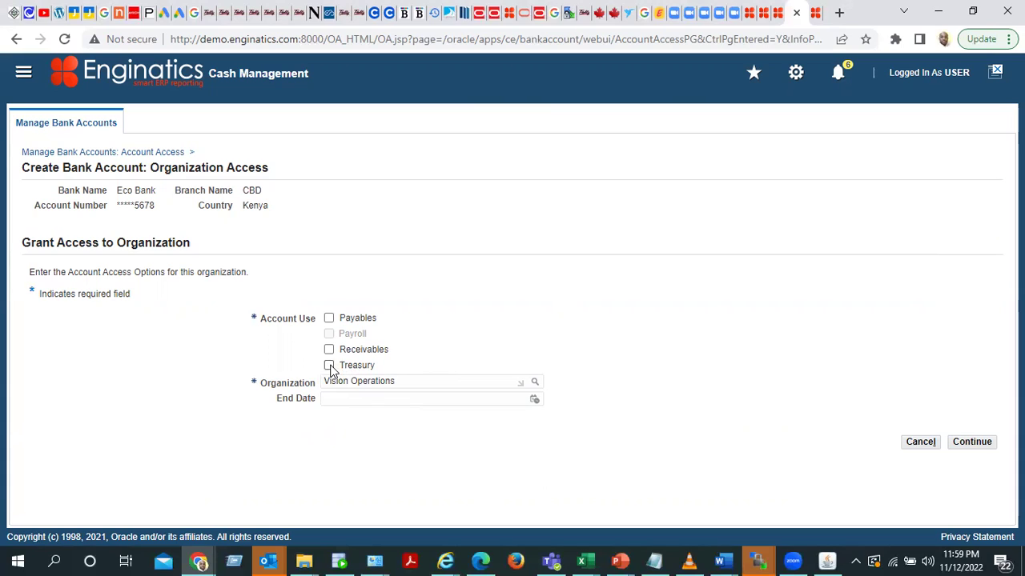
# - Try to grant Vision Operations access to the bank account for Payables and Receivables use
pyautogui.click(329, 319)
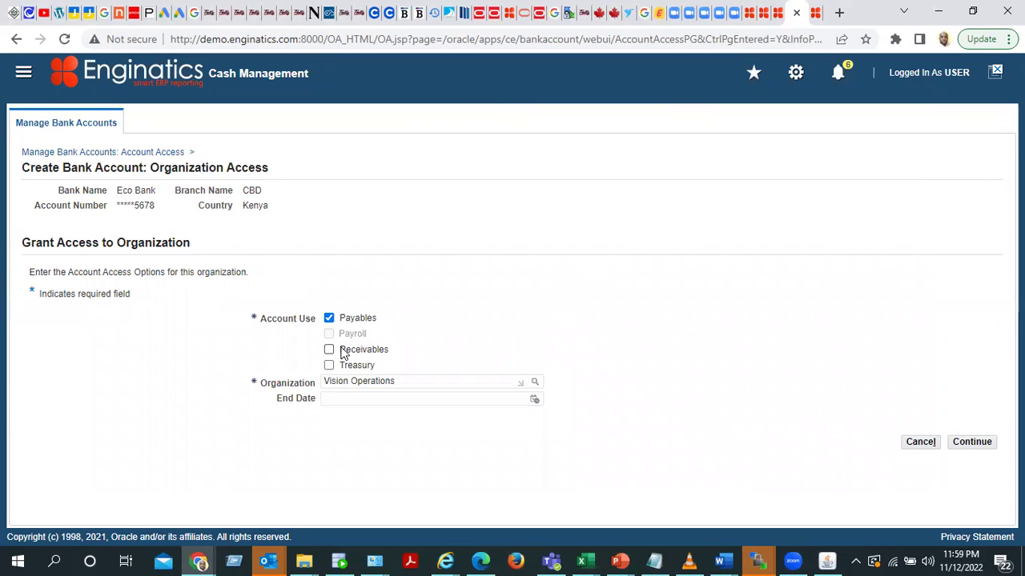
pyautogui.click(329, 350)
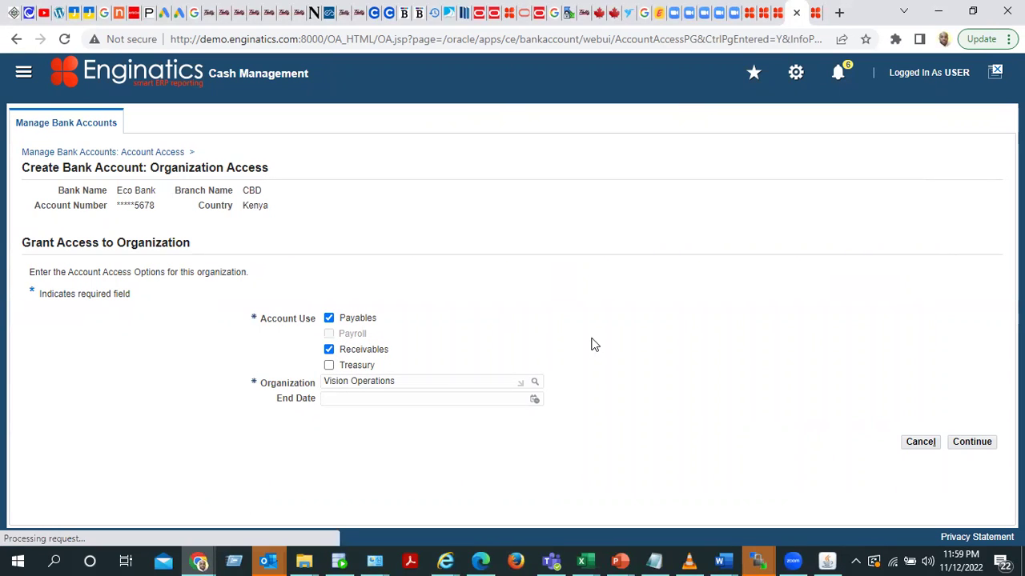
pyautogui.click(978, 445)
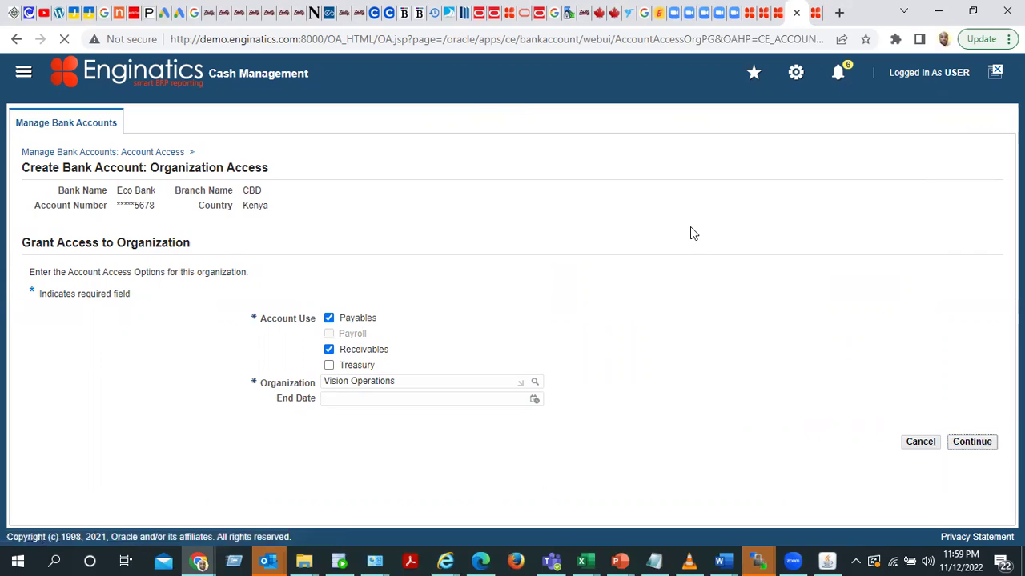
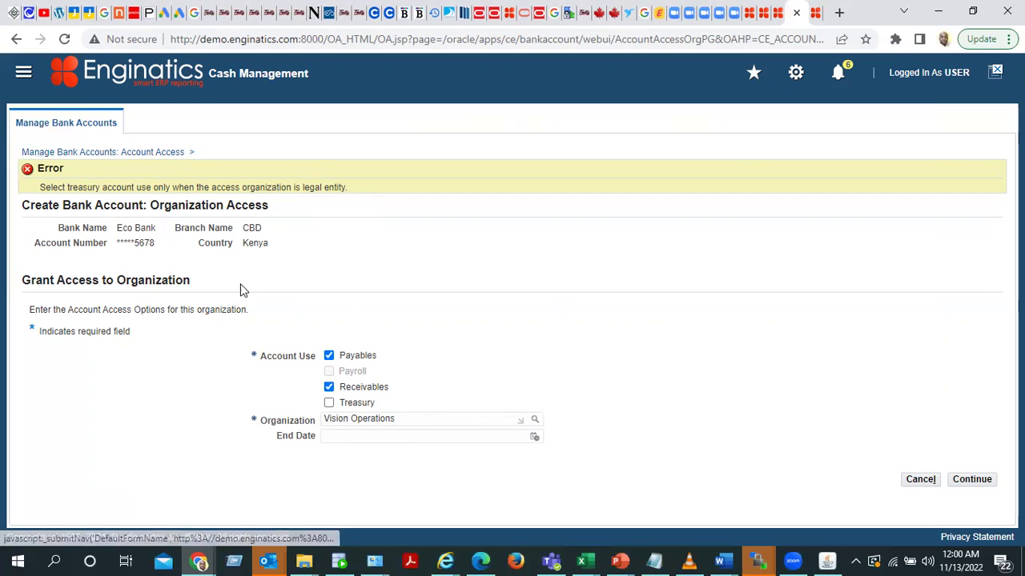
# - Change Vision Operations' account use to Treasury only, clearing Payables and Receivables
pyautogui.click(329, 356)
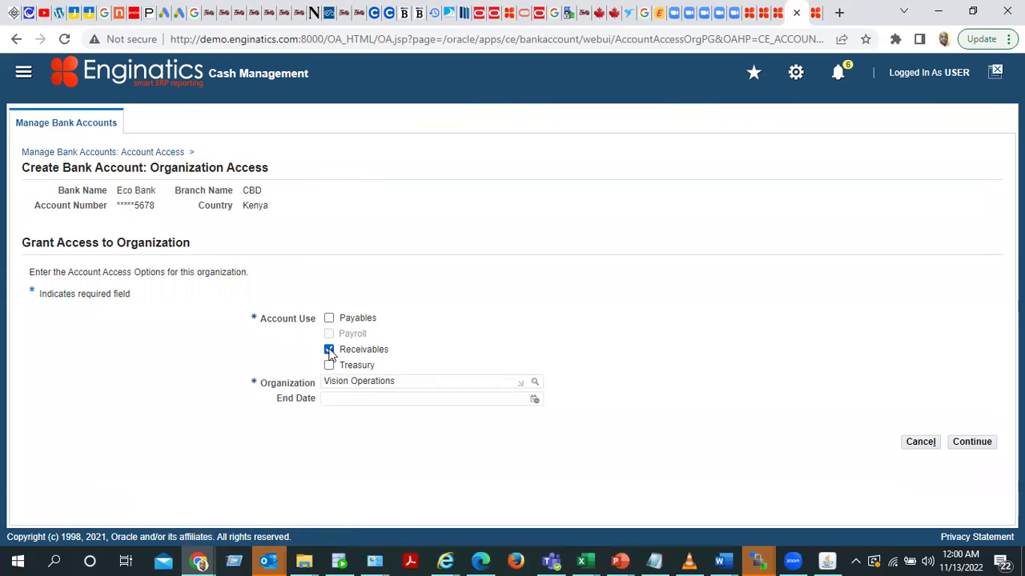
pyautogui.click(329, 351)
# - Switch to the Mult-Org File in Excel, examine the modules at operating unit level, and return to the organization access page
pyautogui.hotkey('alt', 'Tab')
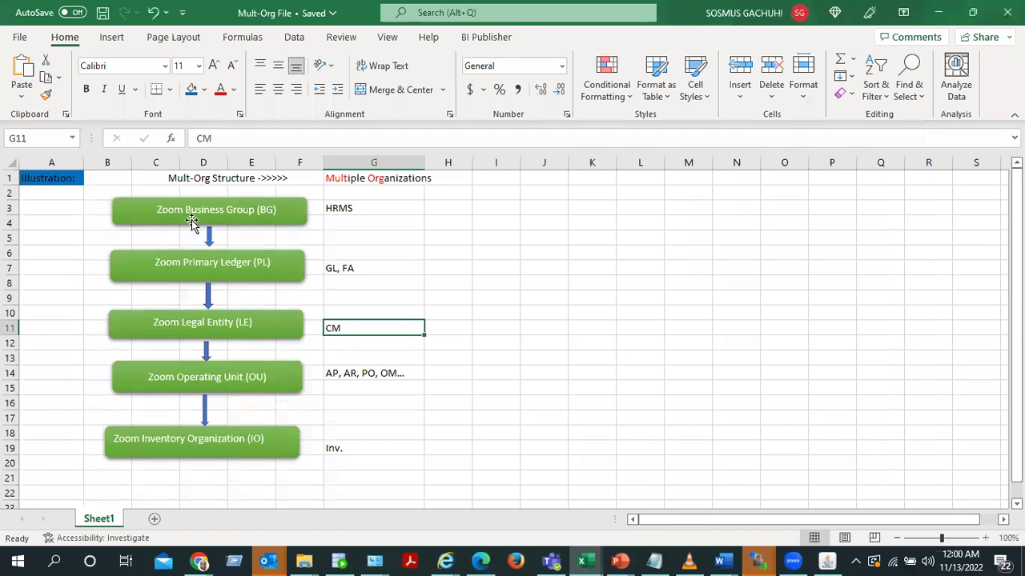
pyautogui.click(338, 377)
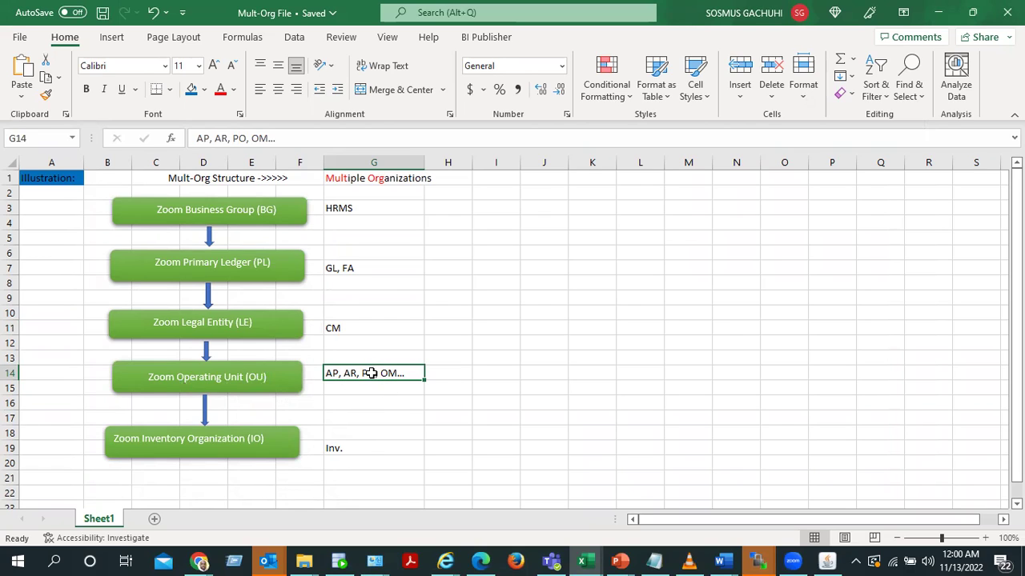
pyautogui.click(452, 371)
pyautogui.click(395, 372)
pyautogui.hotkey('alt', 'Tab')
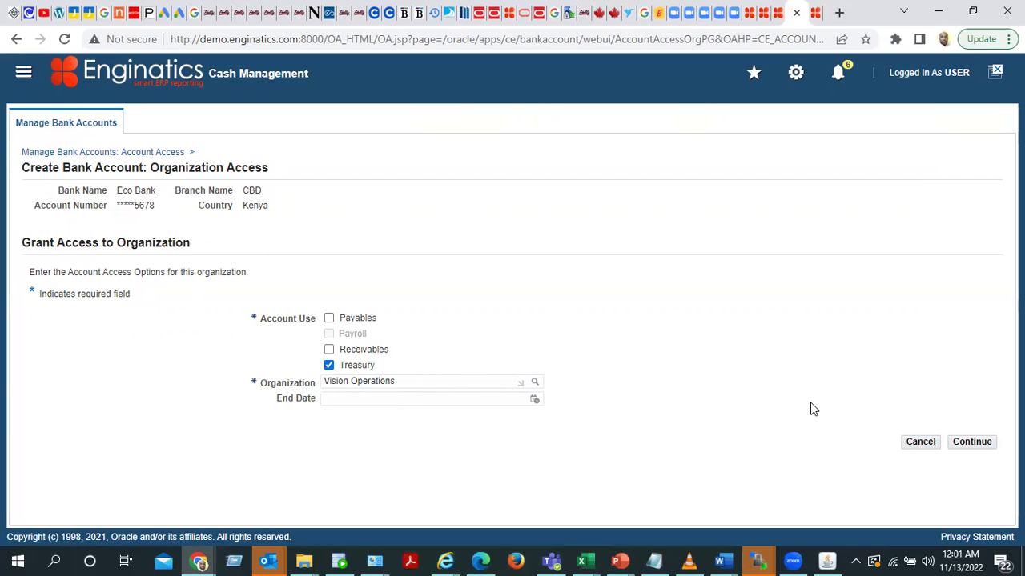
# - Continue to the Treasury options for Vision Operations, review them, and apply the Treasury access
pyautogui.click(976, 446)
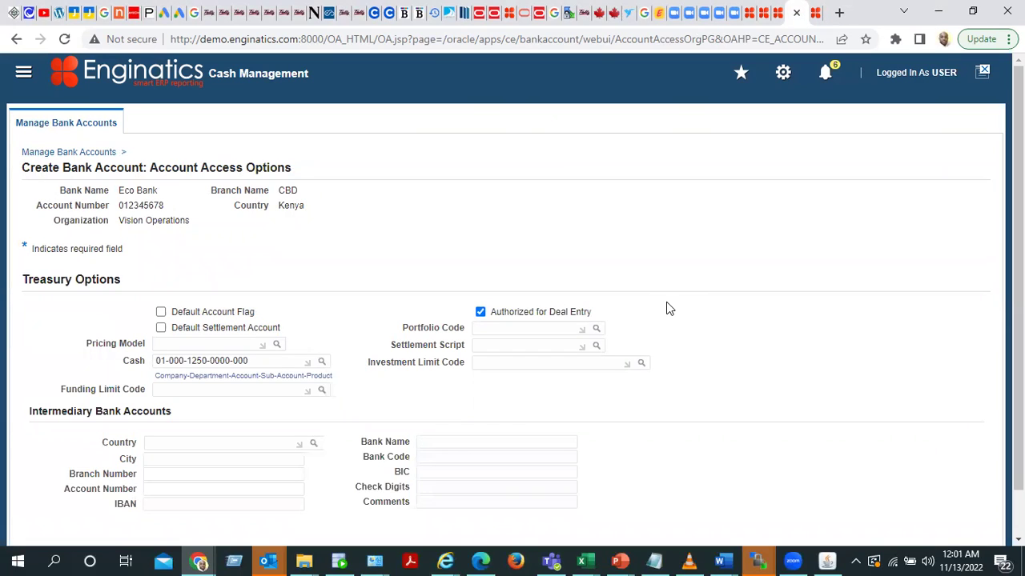
pyautogui.scroll(-1, 669, 309)
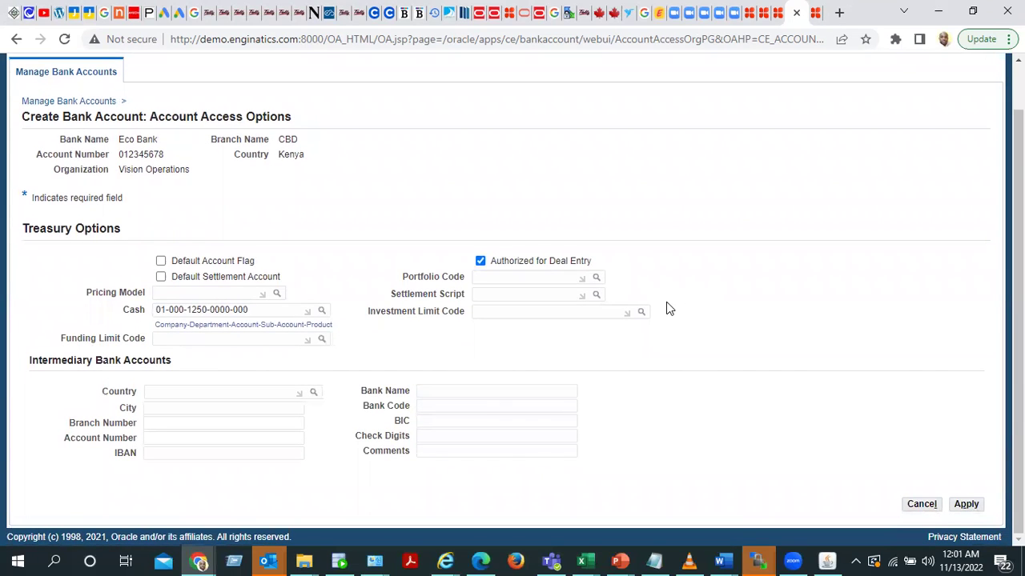
pyautogui.scroll(1, 669, 309)
pyautogui.scroll(-1, 670, 309)
pyautogui.click(966, 505)
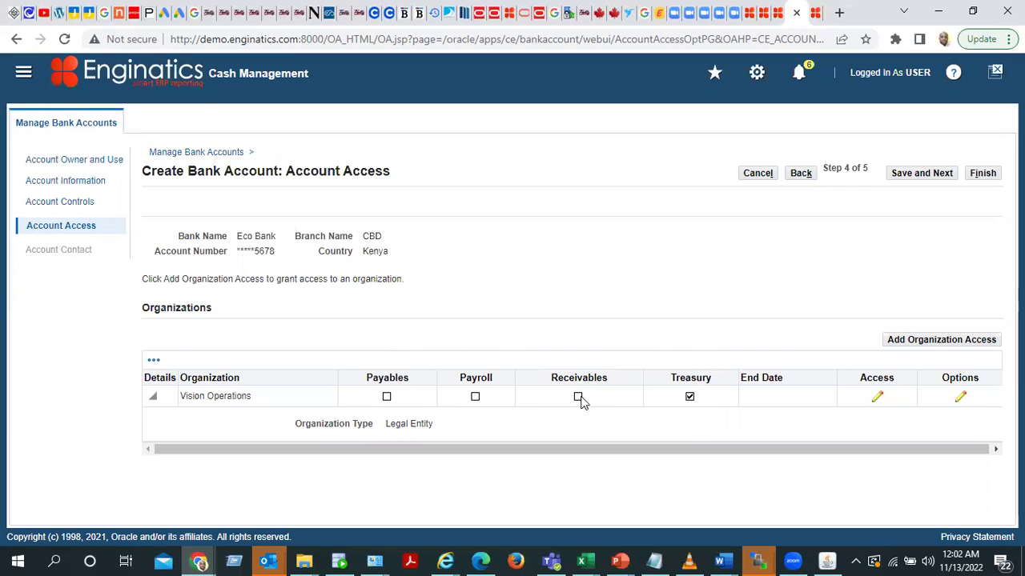
# - Add organization access for the Vision Operations operating unit with Payables and Receivables use, and continue to its access options
pyautogui.click(947, 344)
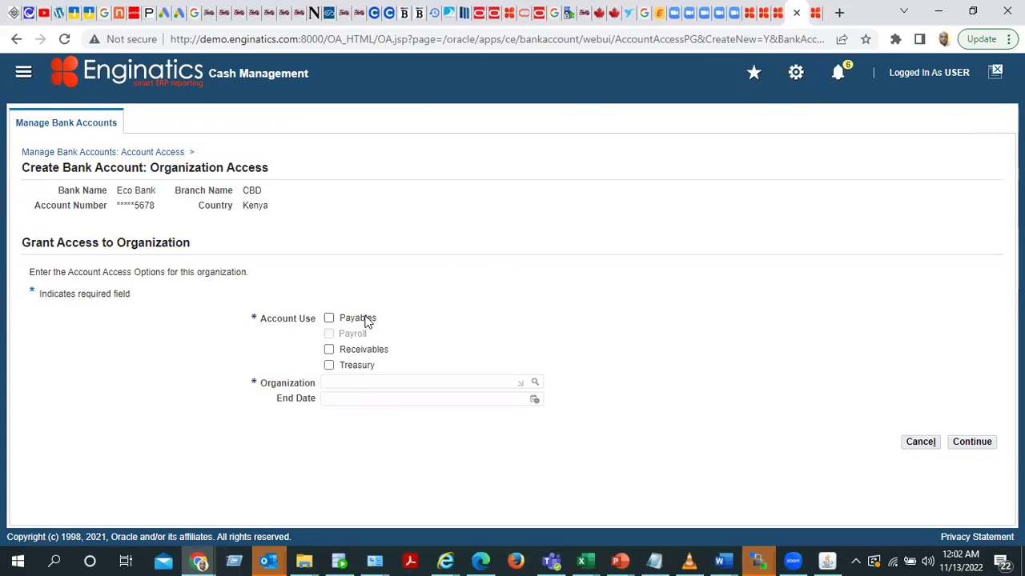
pyautogui.click(329, 320)
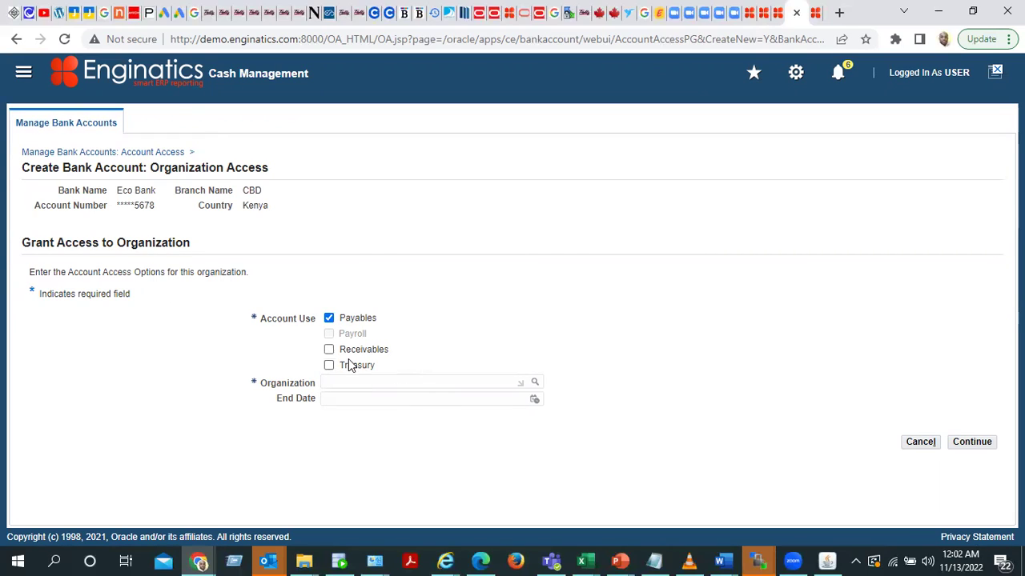
pyautogui.click(354, 382)
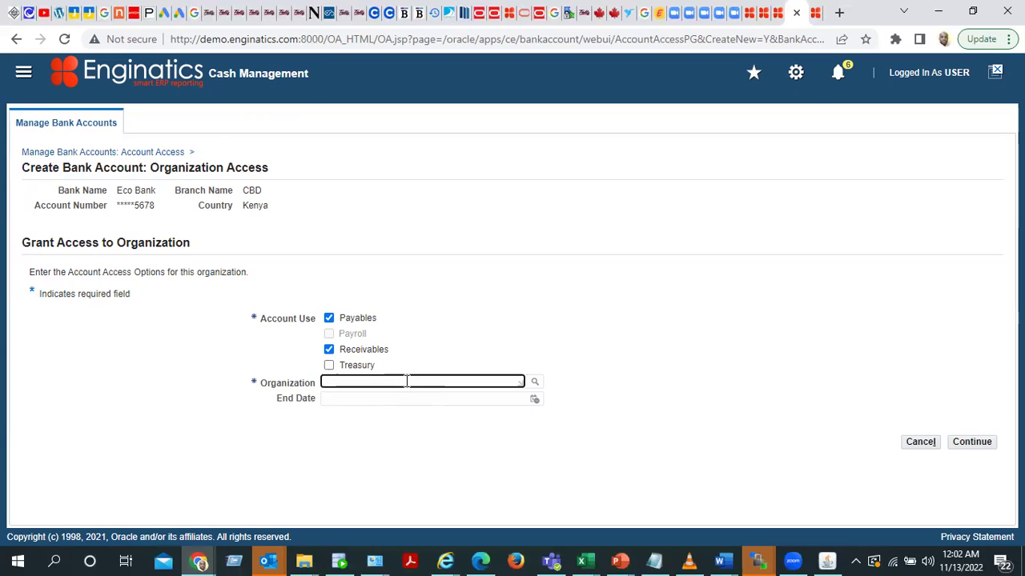
pyautogui.write('ion')
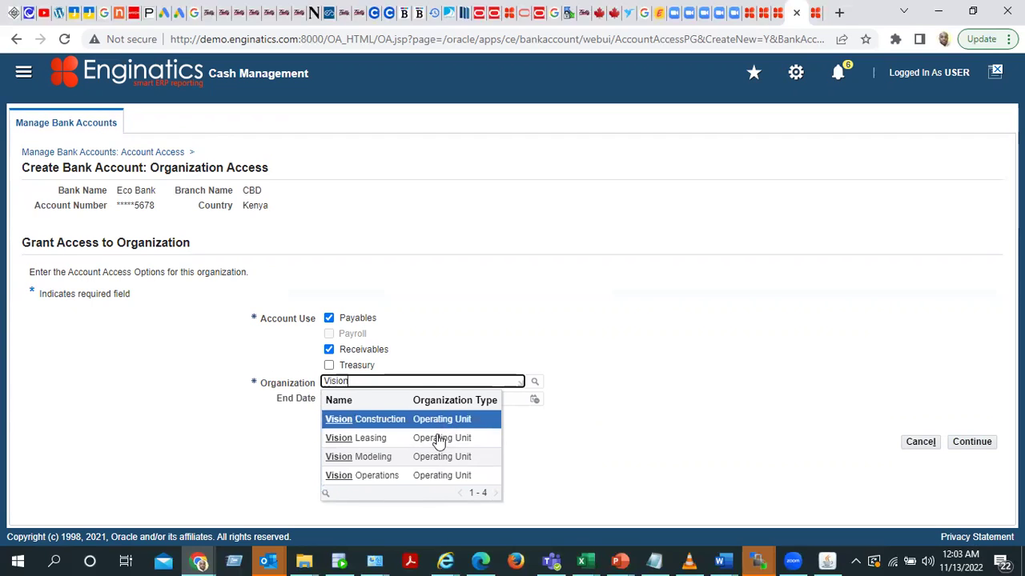
pyautogui.click(389, 483)
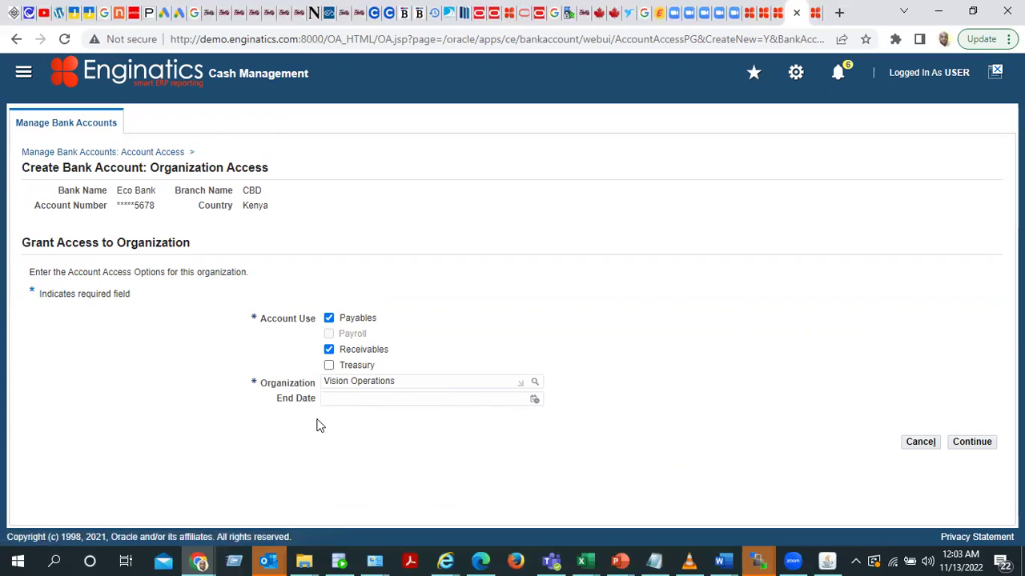
pyautogui.click(983, 446)
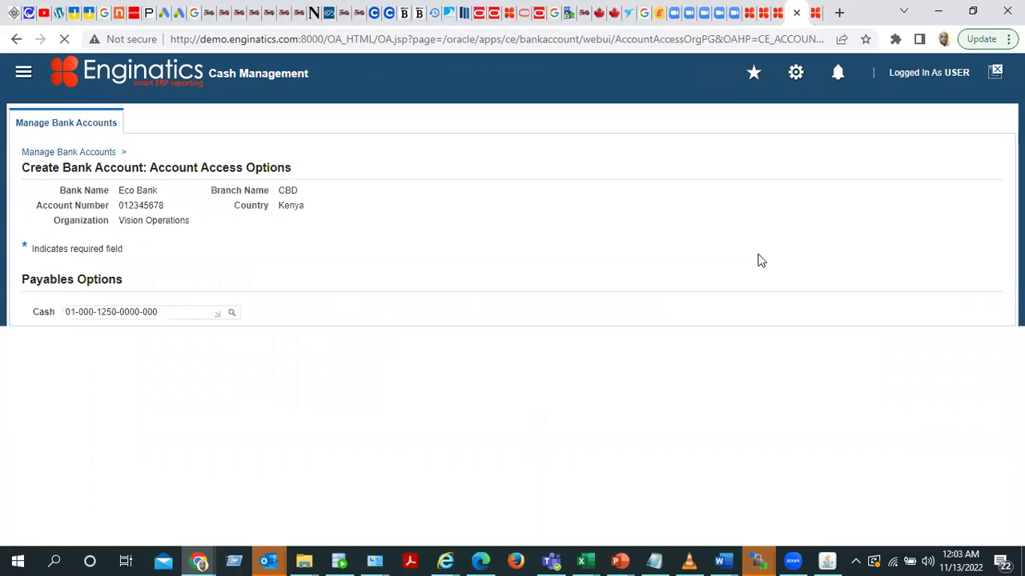
# - Review the Payables and Receivables options for the Vision Operations operating unit and apply them
pyautogui.scroll(-3, 376, 277)
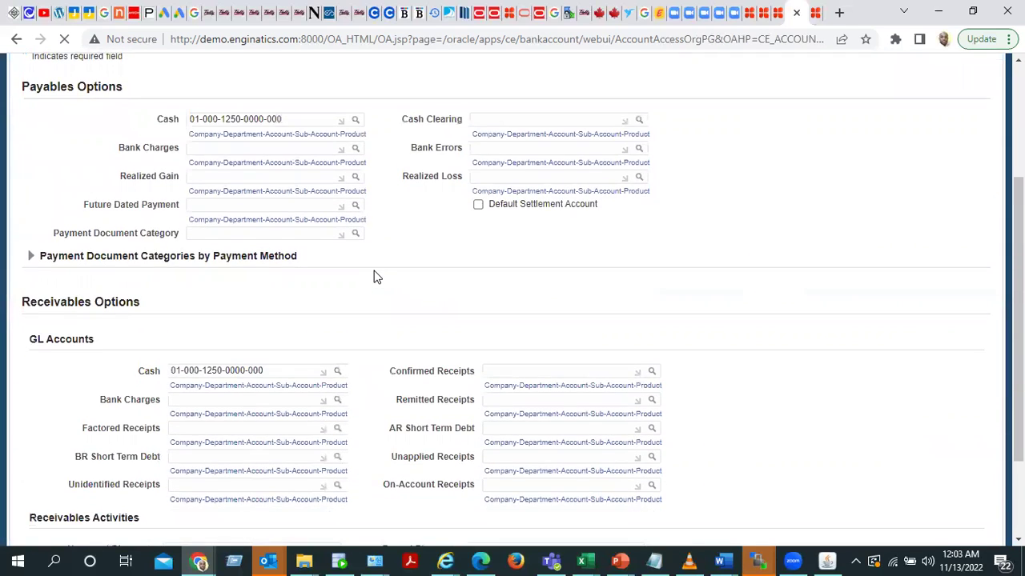
pyautogui.scroll(-2, 376, 277)
pyautogui.scroll(5, 376, 277)
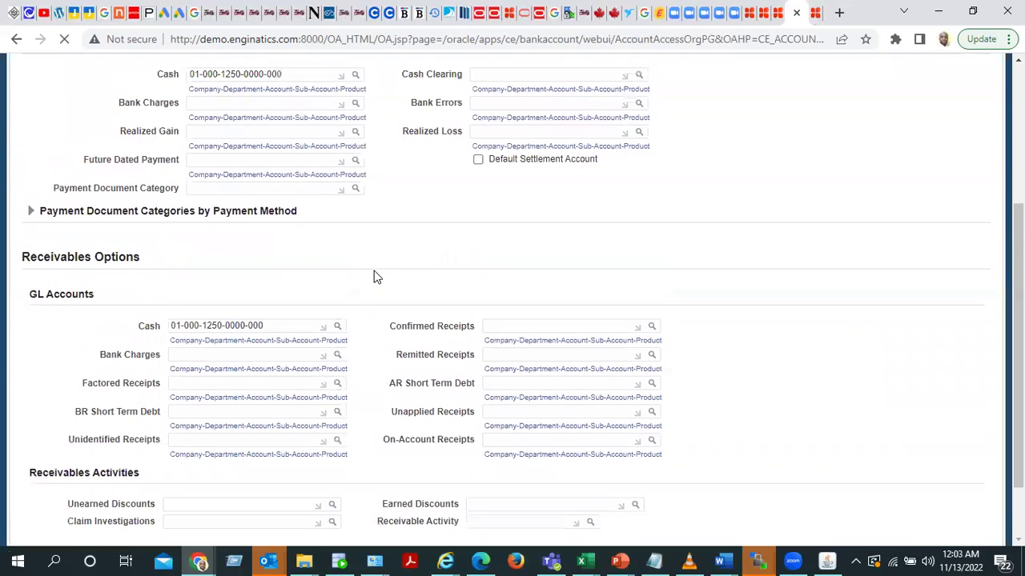
pyautogui.scroll(-2, 377, 277)
pyautogui.scroll(-3, 376, 277)
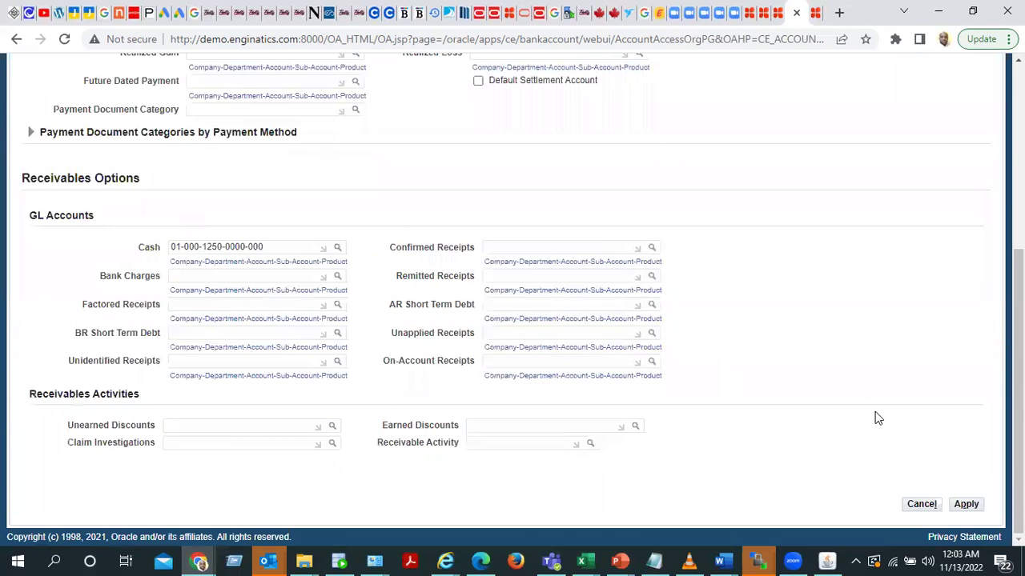
pyautogui.click(966, 506)
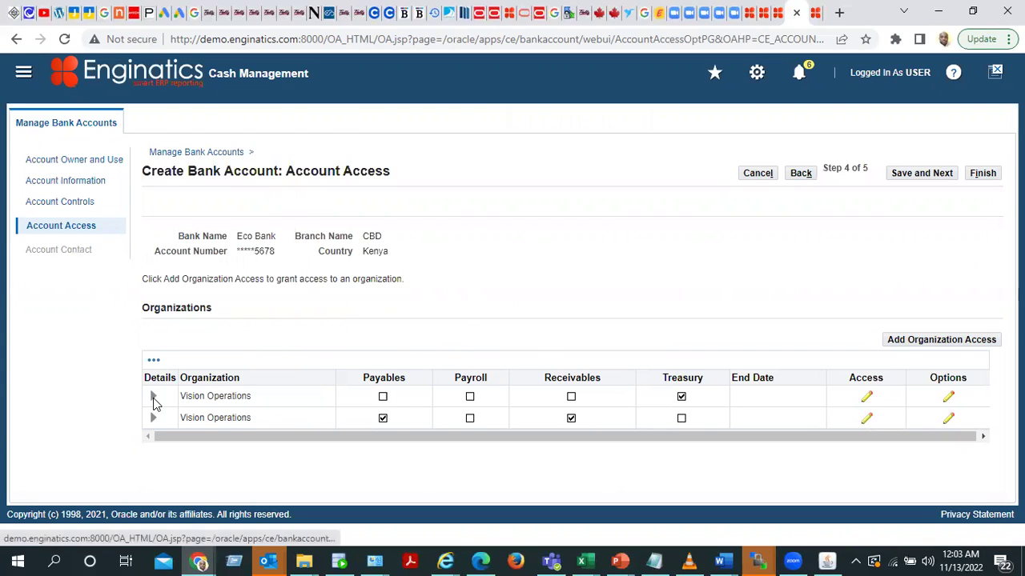
# - Check the organization type of both Vision Operations access entries, save the access, and finish creating the bank account without a contact
pyautogui.click(154, 398)
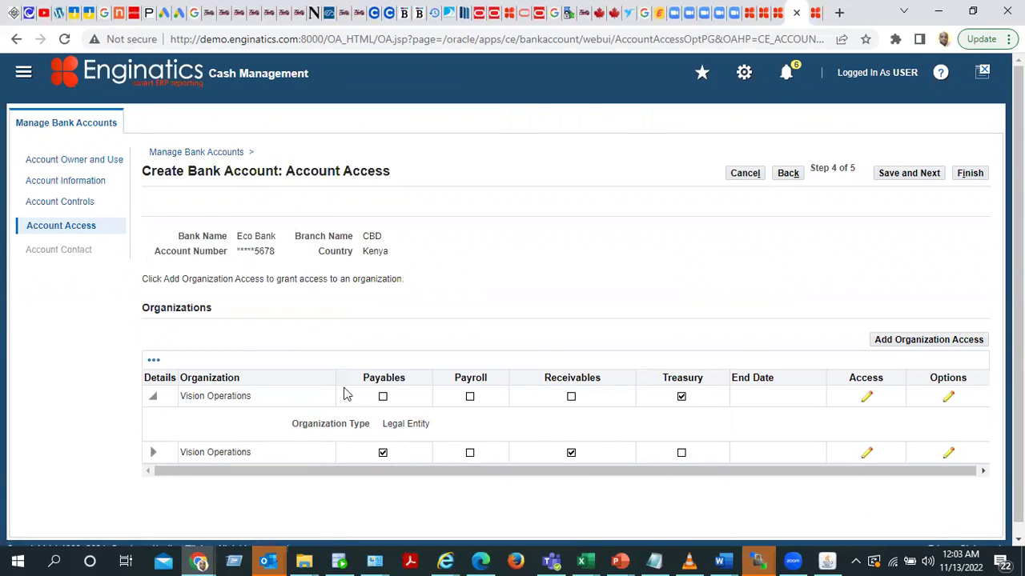
pyautogui.scroll(-1, 346, 394)
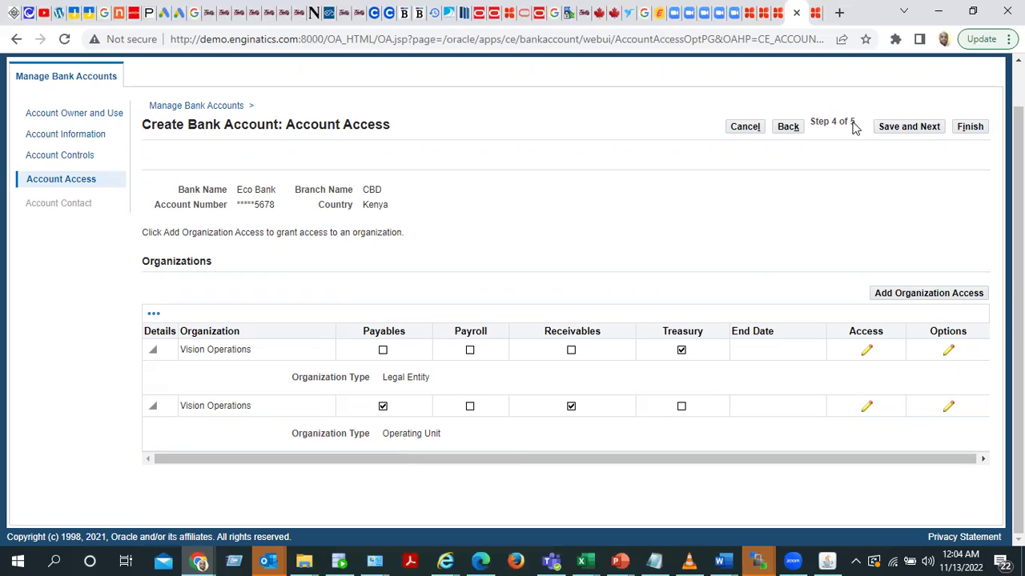
pyautogui.scroll(2, 777, 210)
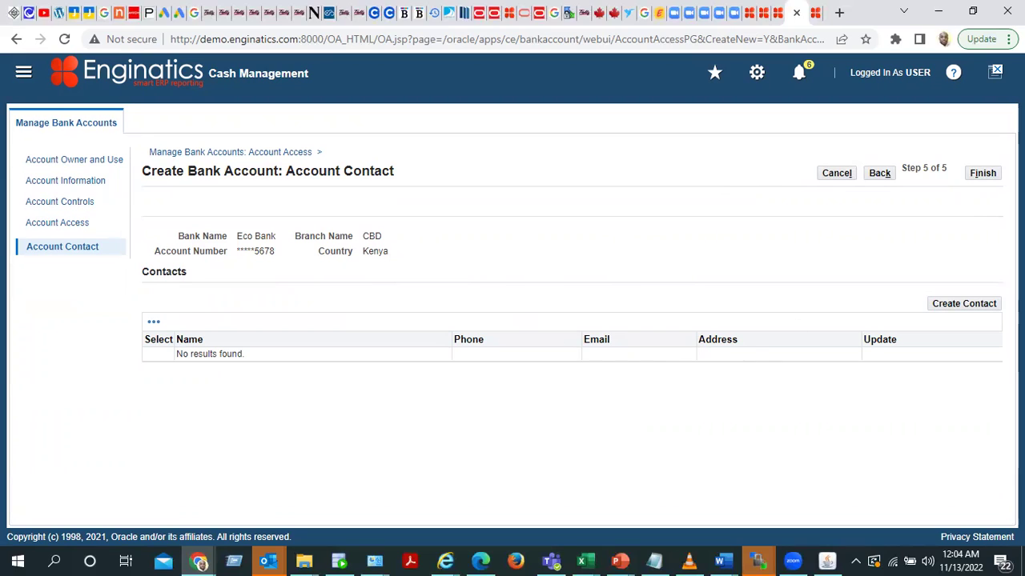
pyautogui.click(983, 174)
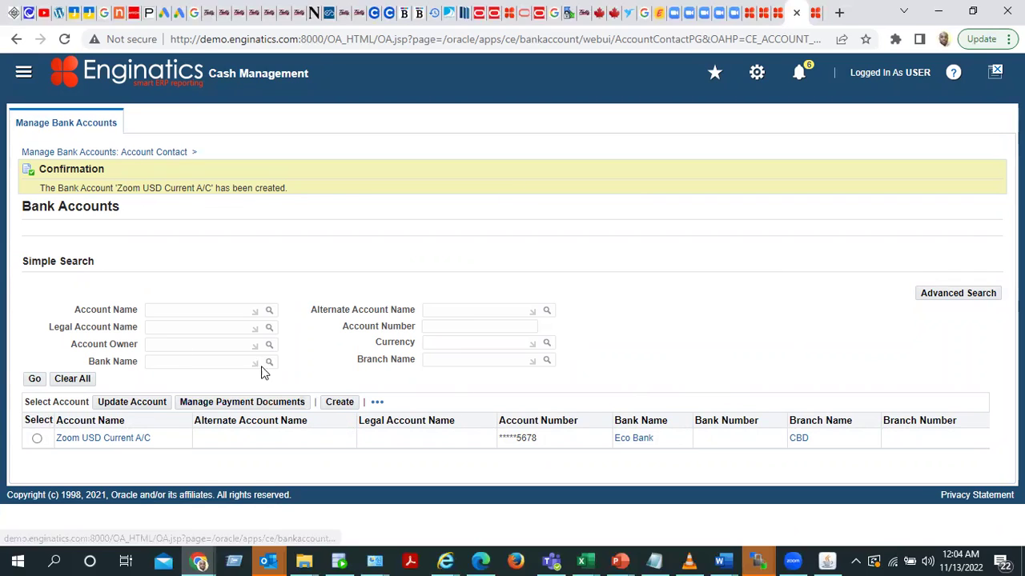
# - Open Zoom USD Current A/C for update, review its owner and use, account information and organization access, and finish the update
pyautogui.click(38, 439)
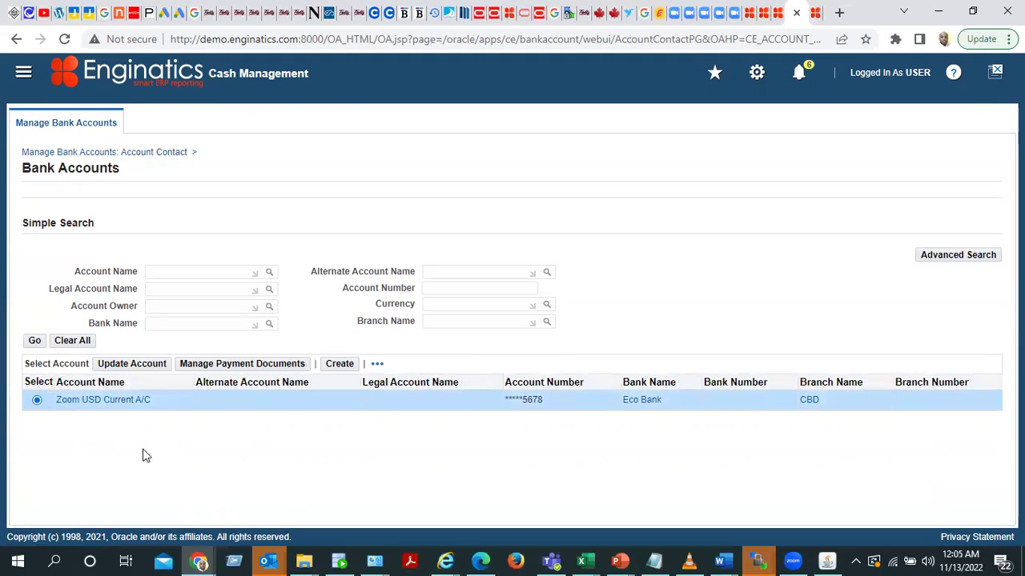
pyautogui.click(124, 367)
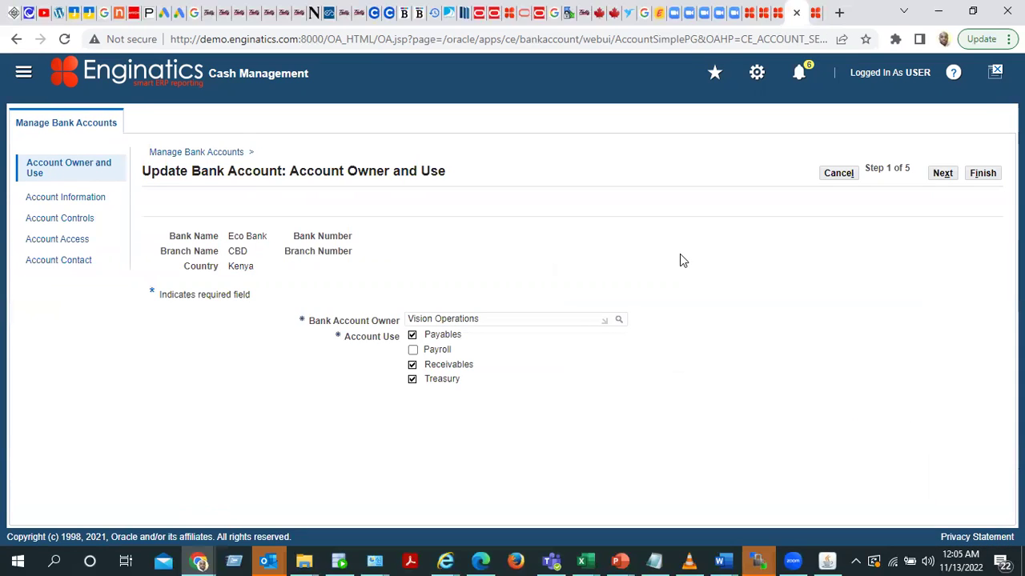
pyautogui.click(492, 320)
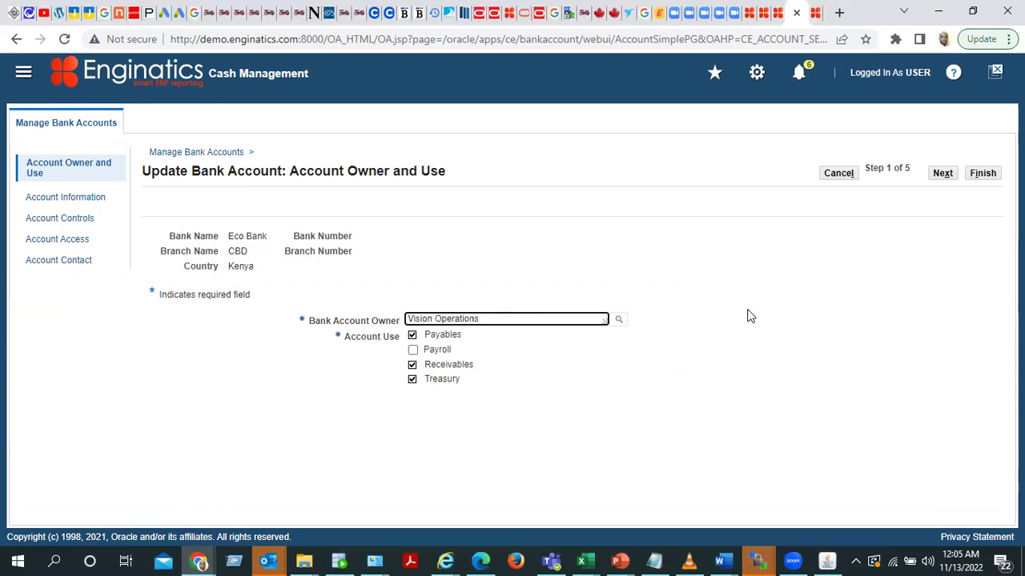
pyautogui.click(51, 201)
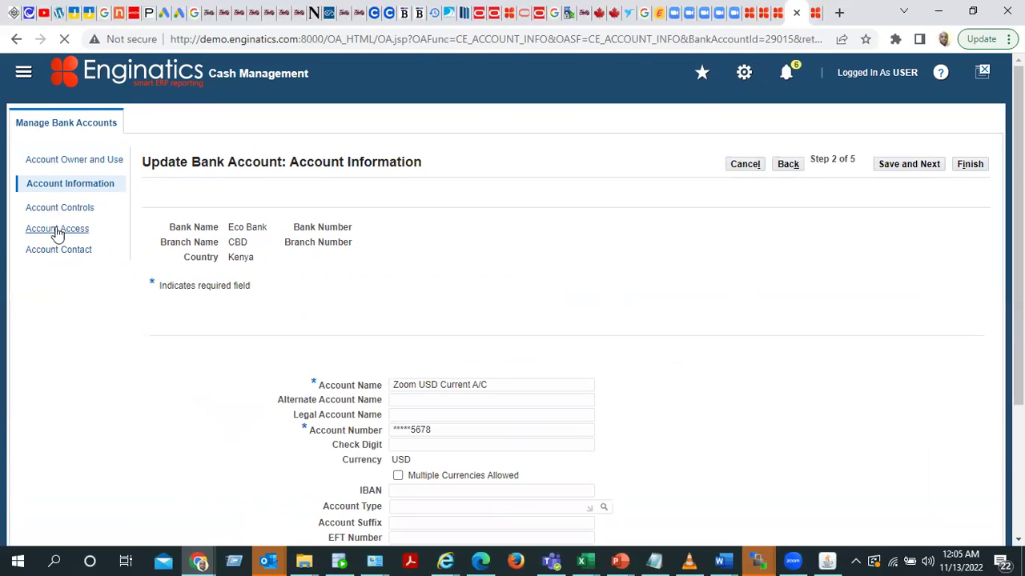
pyautogui.click(60, 212)
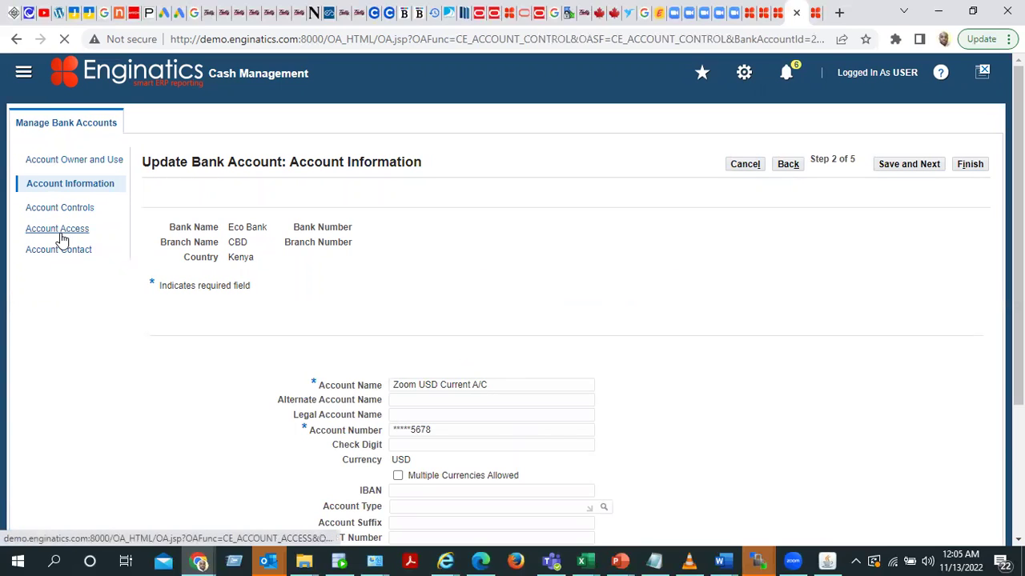
pyautogui.click(62, 231)
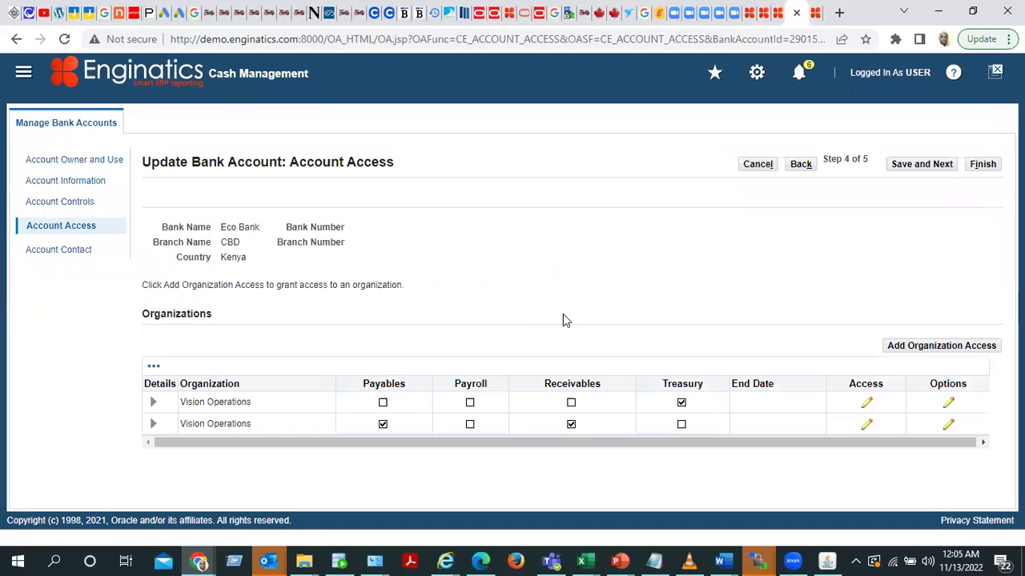
pyautogui.click(985, 165)
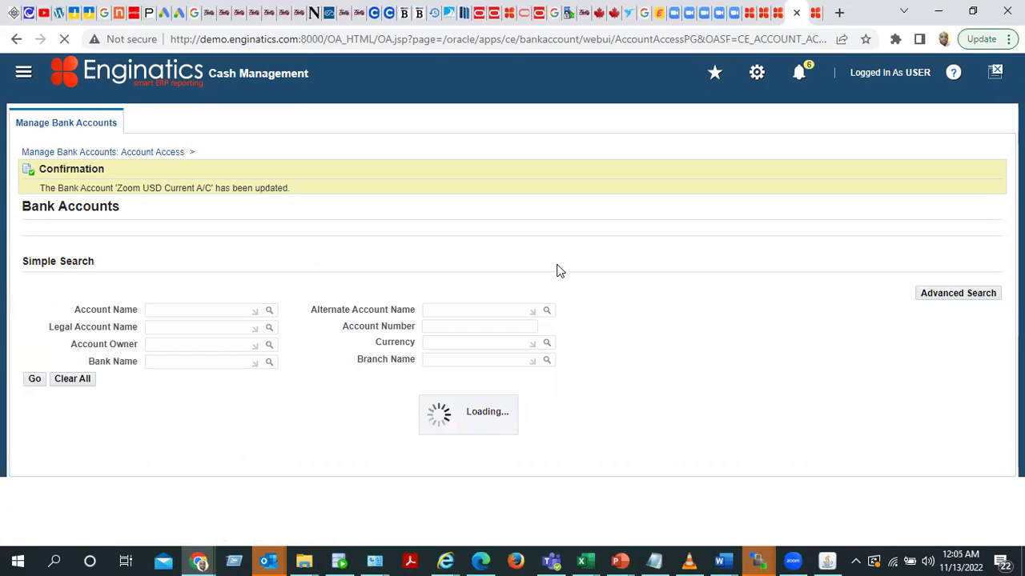